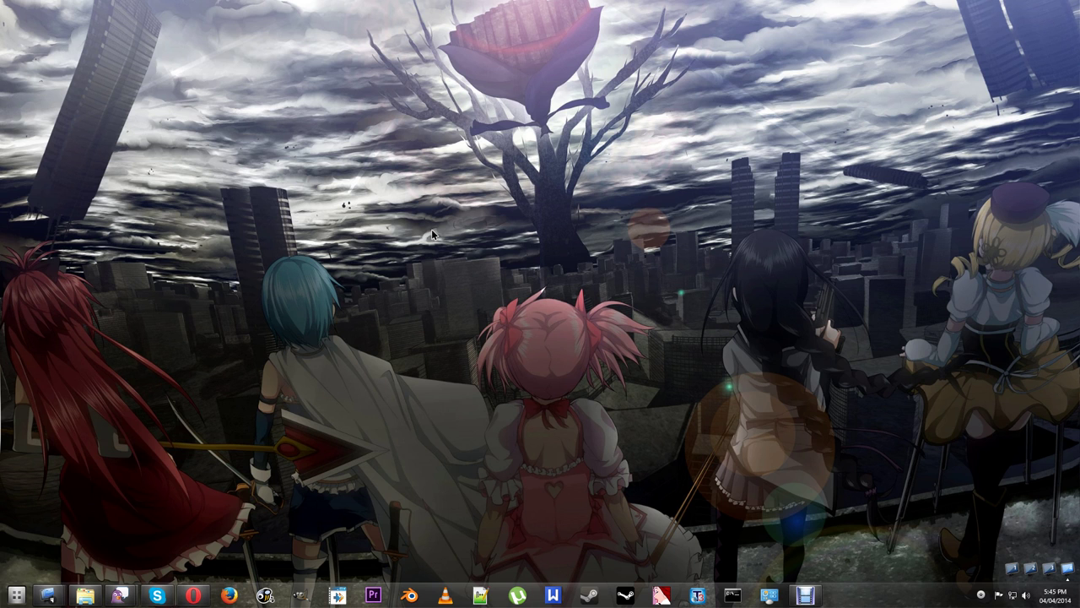
Open the Desktop folder in File Explorer and launch the Blender Accelerated shortcut.
left_click(80, 592)
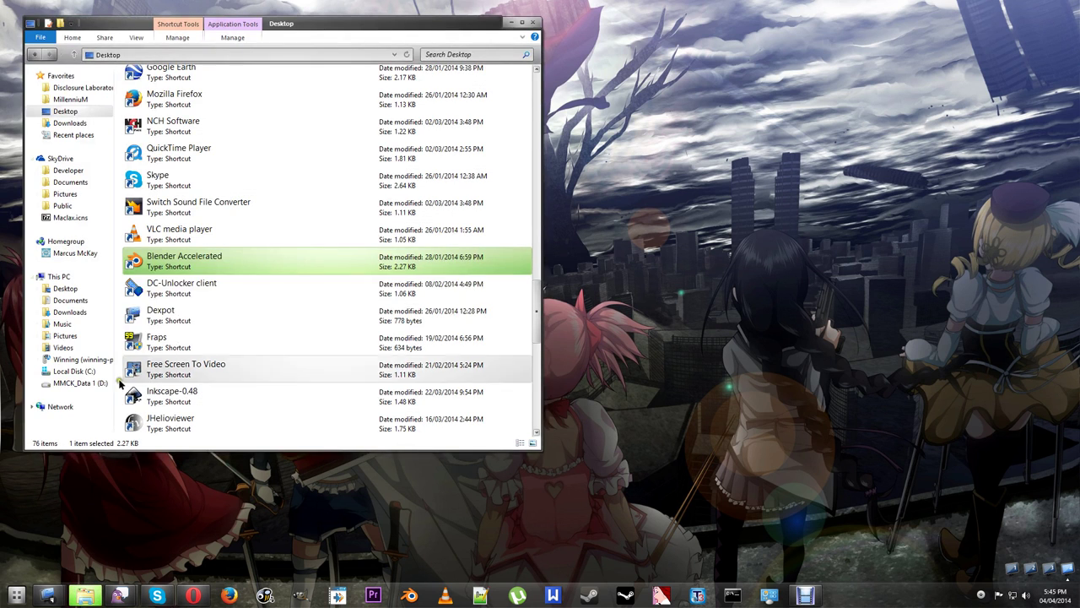
double_click(169, 262)
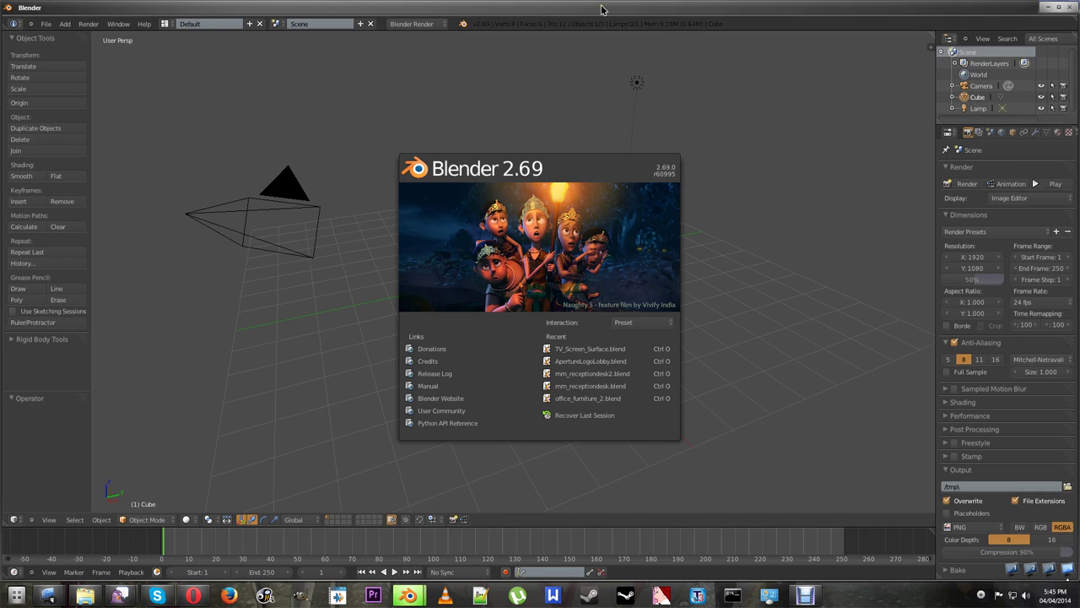
Maximize the Blender 2.69 window and dismiss the splash screen to reveal the default cube scene.
double_click(602, 8)
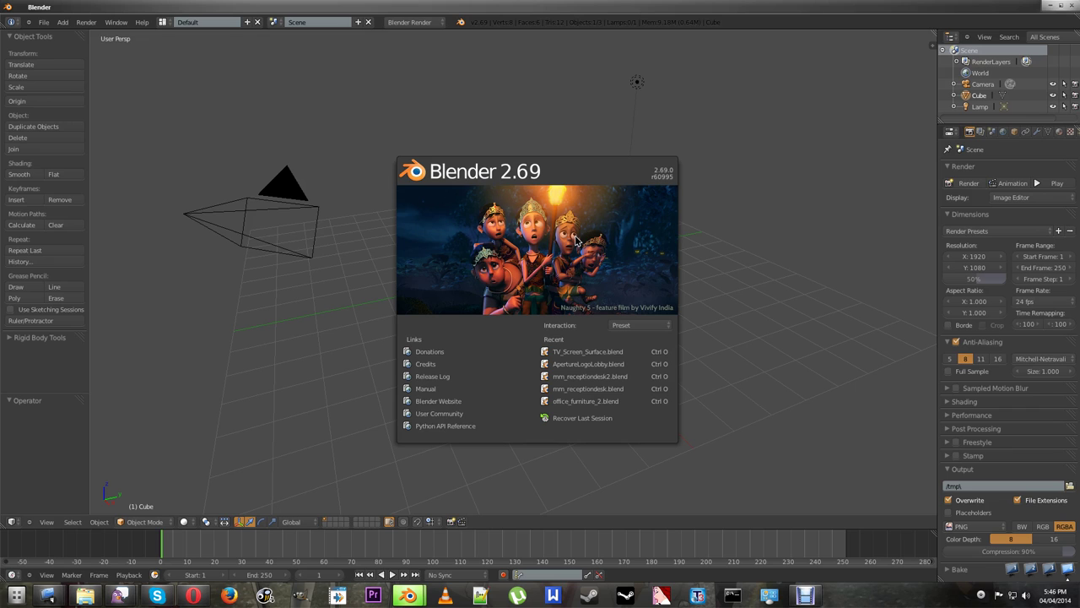
left_click(576, 240)
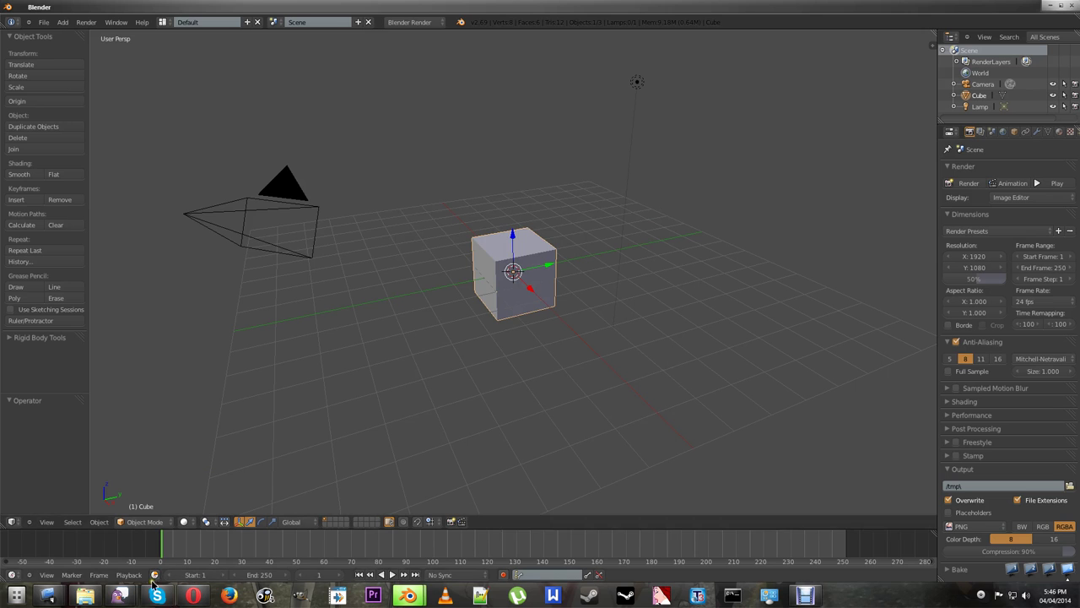
In File Explorer, navigate to Disclosure Laboratories > Analysis > 108 - Crystal Skulls.
left_click(84, 595)
left_click_drag(498, 23, 768, 78)
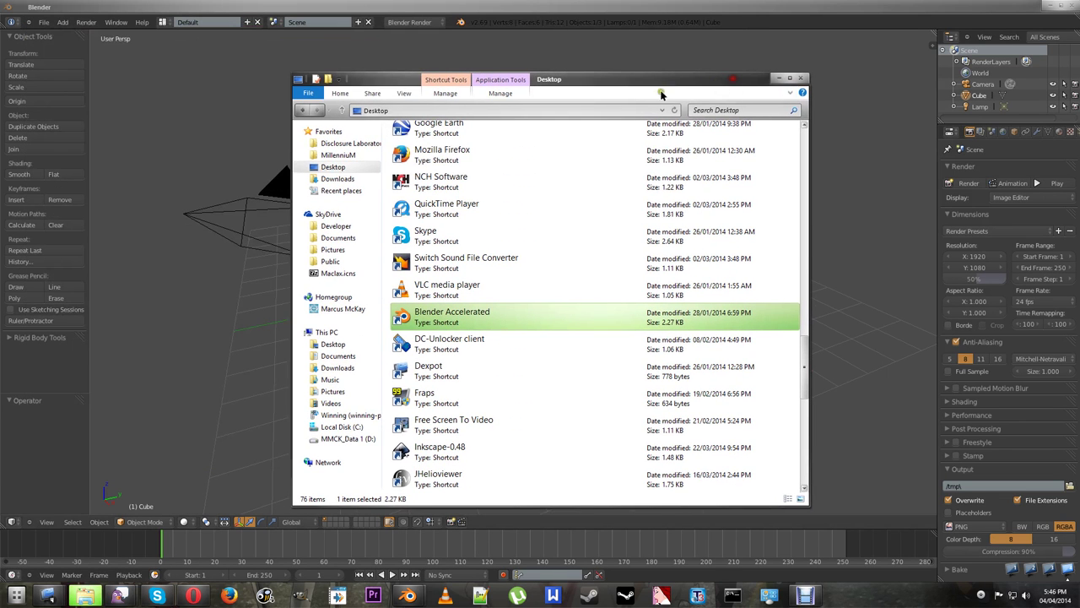
left_click(356, 144)
double_click(455, 133)
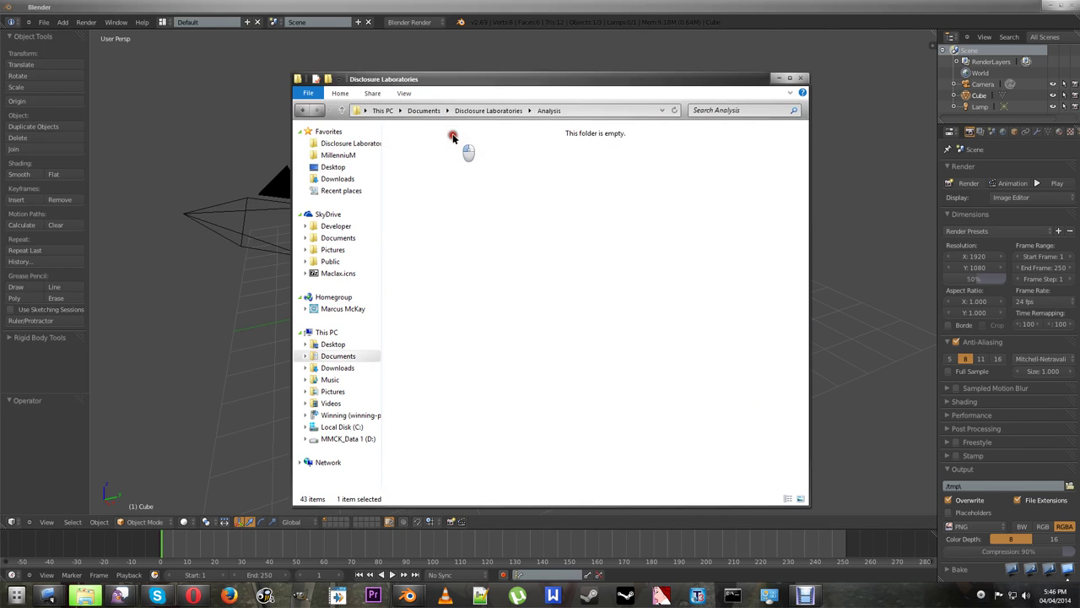
double_click(448, 351)
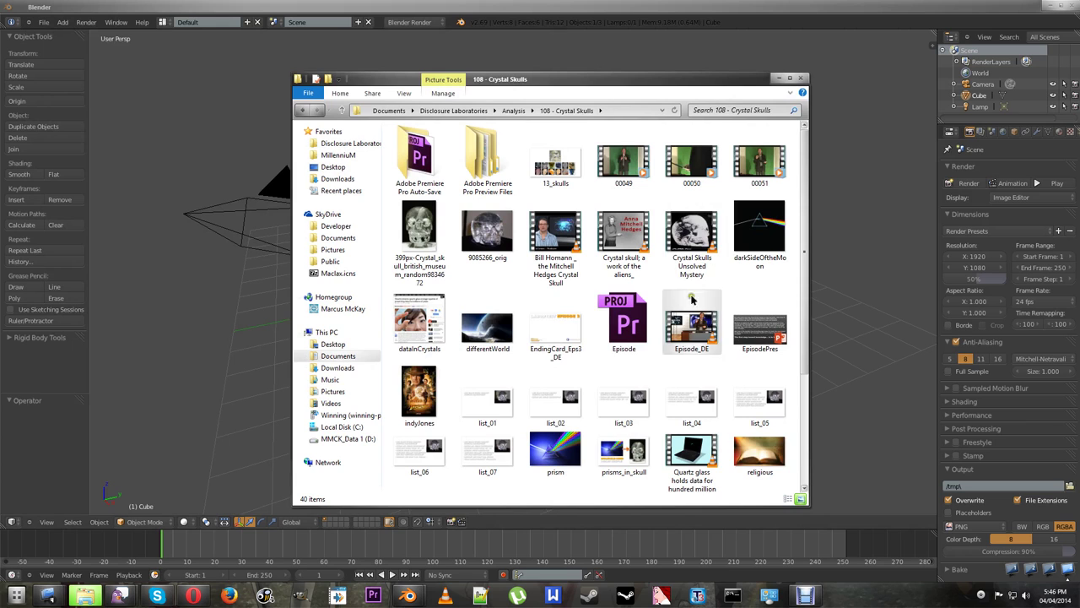
Play the Episode_DE video with VLC media player.
left_click(684, 332)
right_click(685, 332)
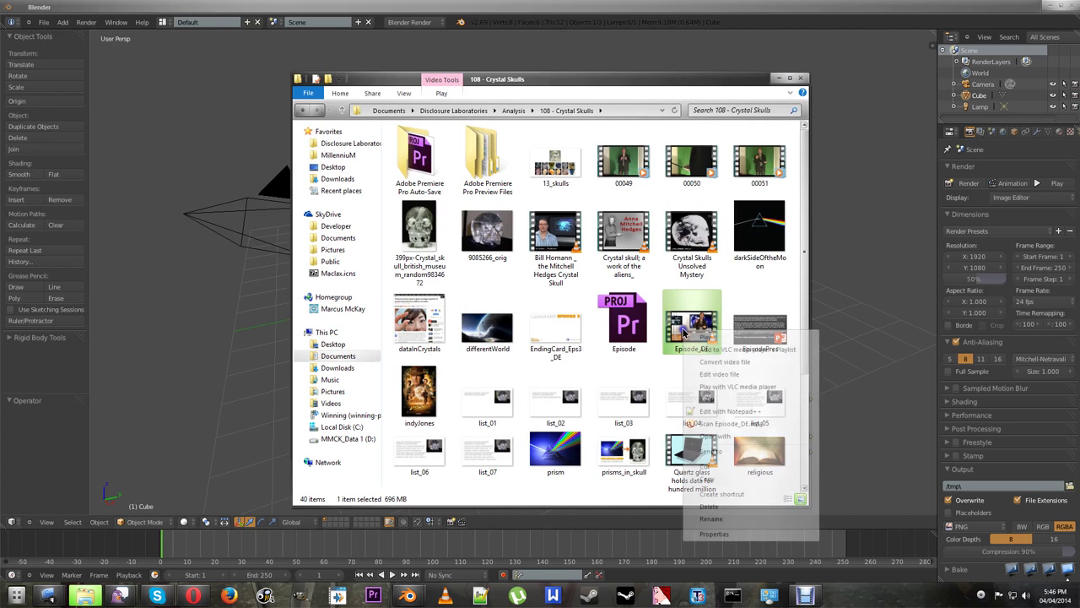
left_click(726, 386)
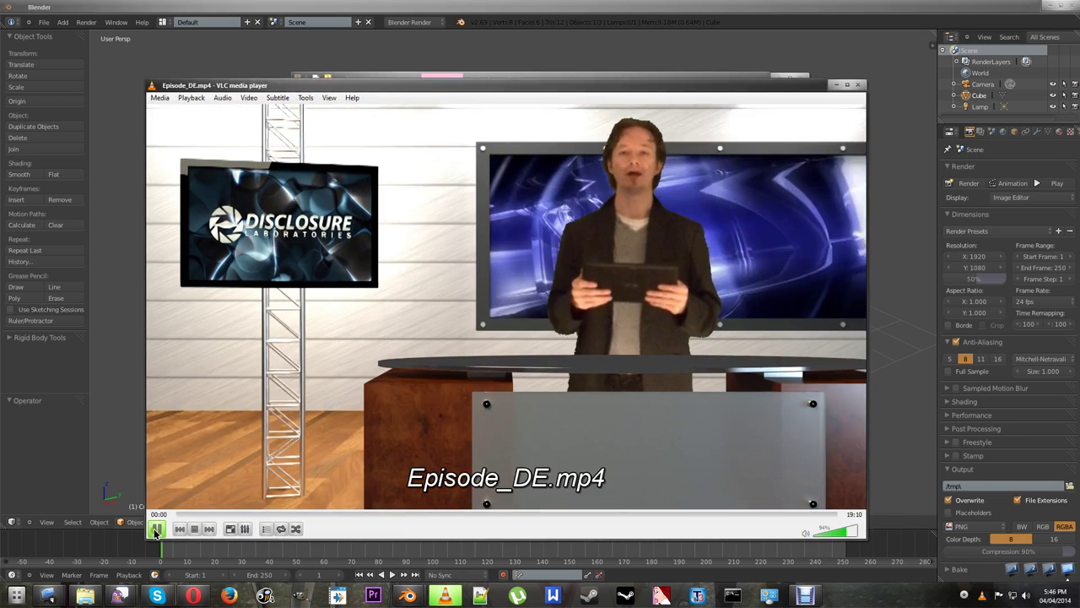
Pause Episode_DE and check the studio composite at 05:41 and 04:39.
left_click(157, 529)
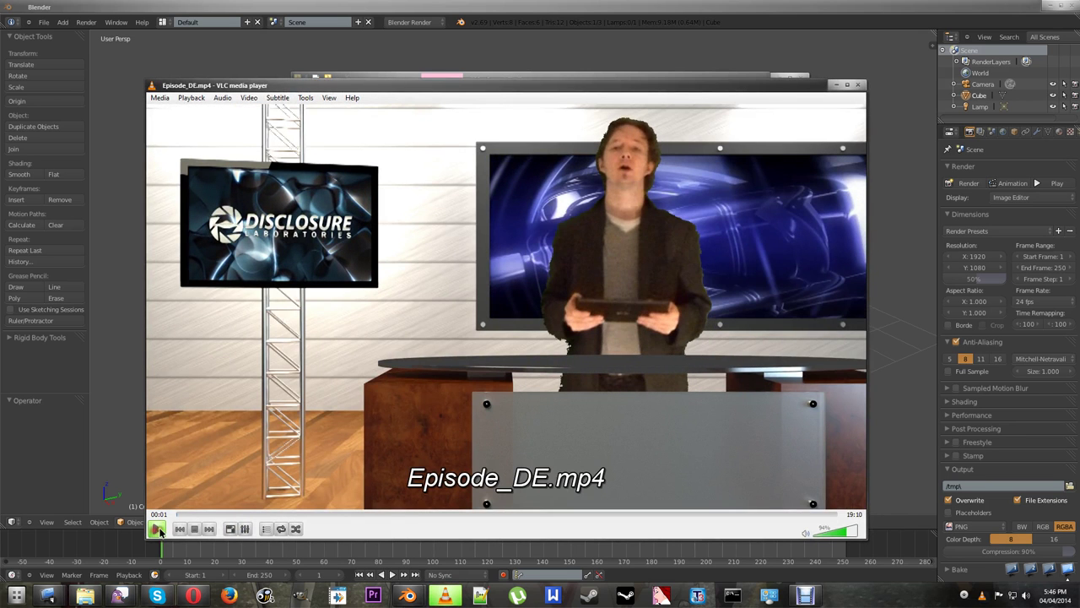
left_click_drag(634, 90, 663, 65)
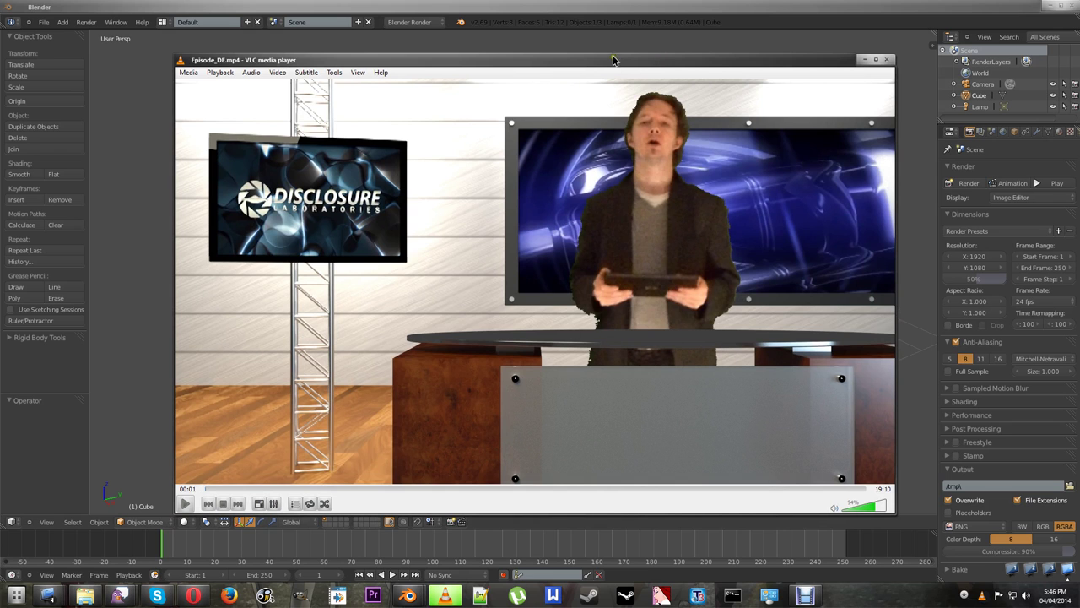
left_click_drag(615, 59, 631, 57)
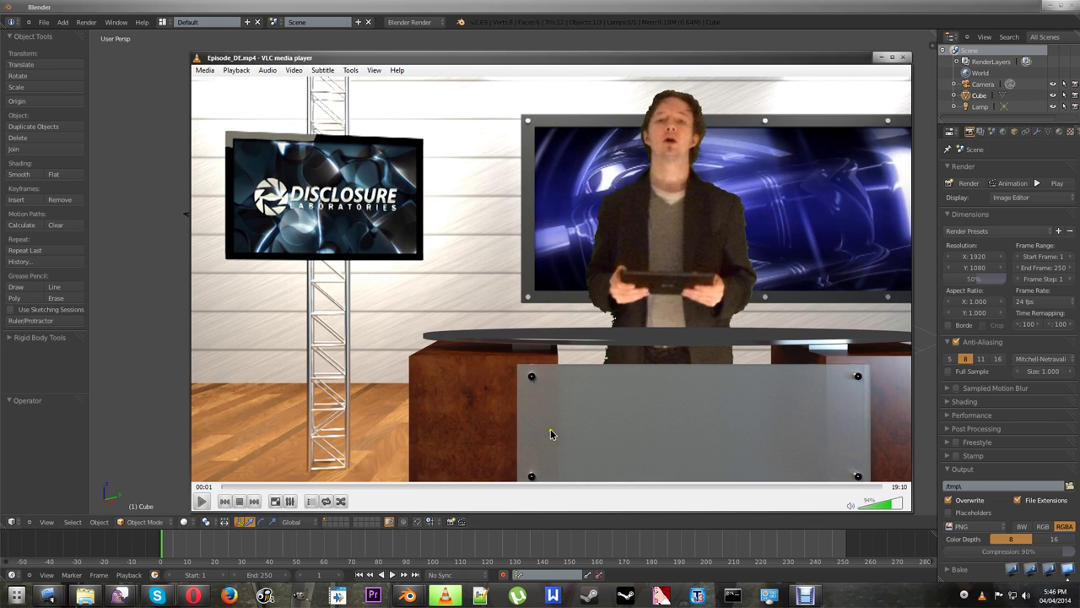
left_click(417, 488)
left_click(381, 488)
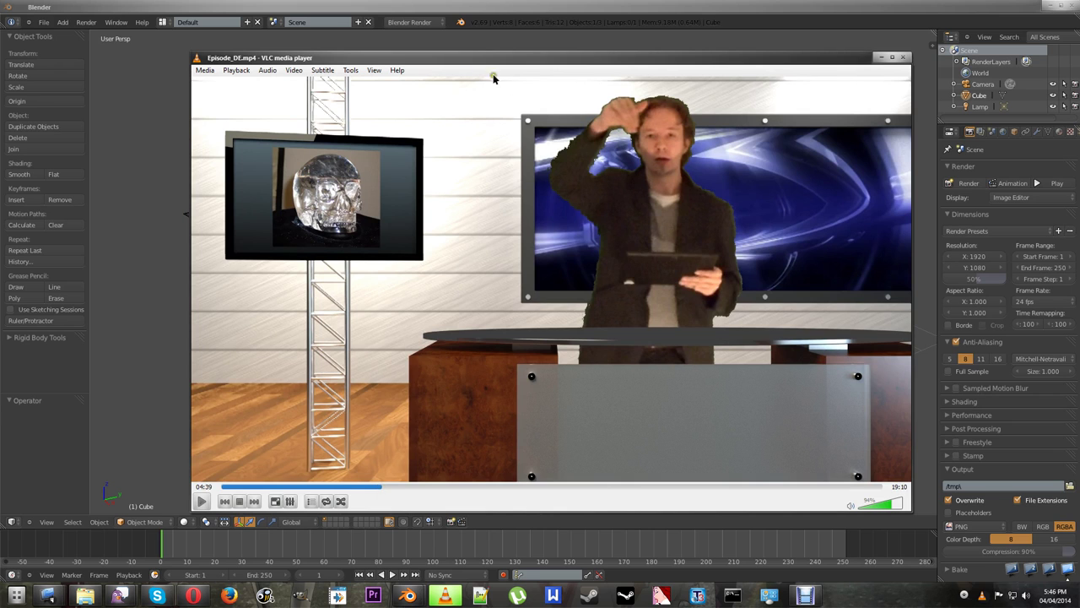
Reposition the player window, then close VLC media player.
left_click_drag(547, 61, 536, 52)
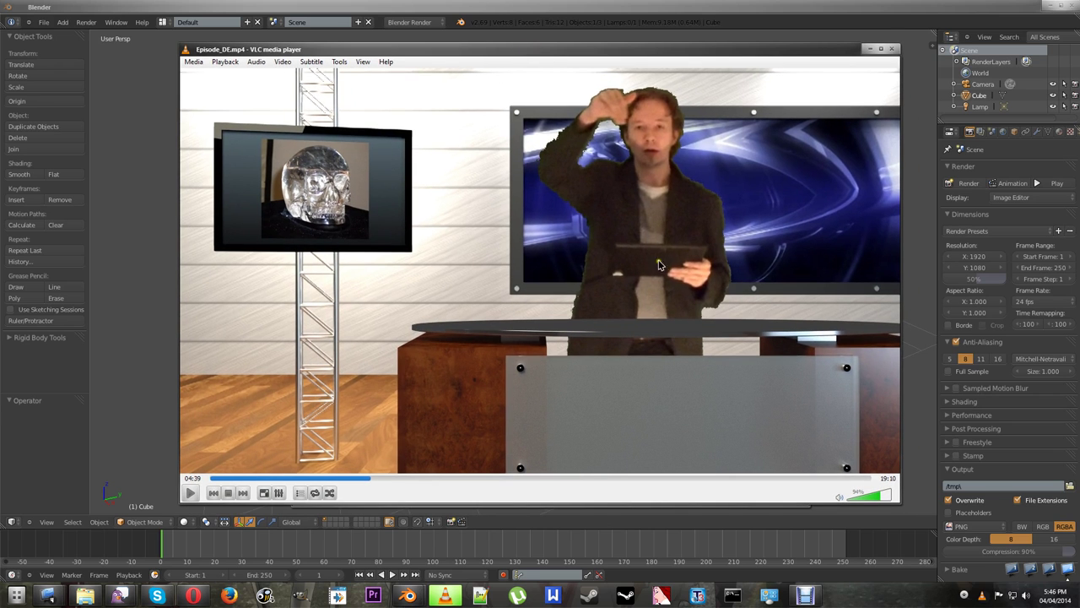
left_click_drag(842, 50, 850, 52)
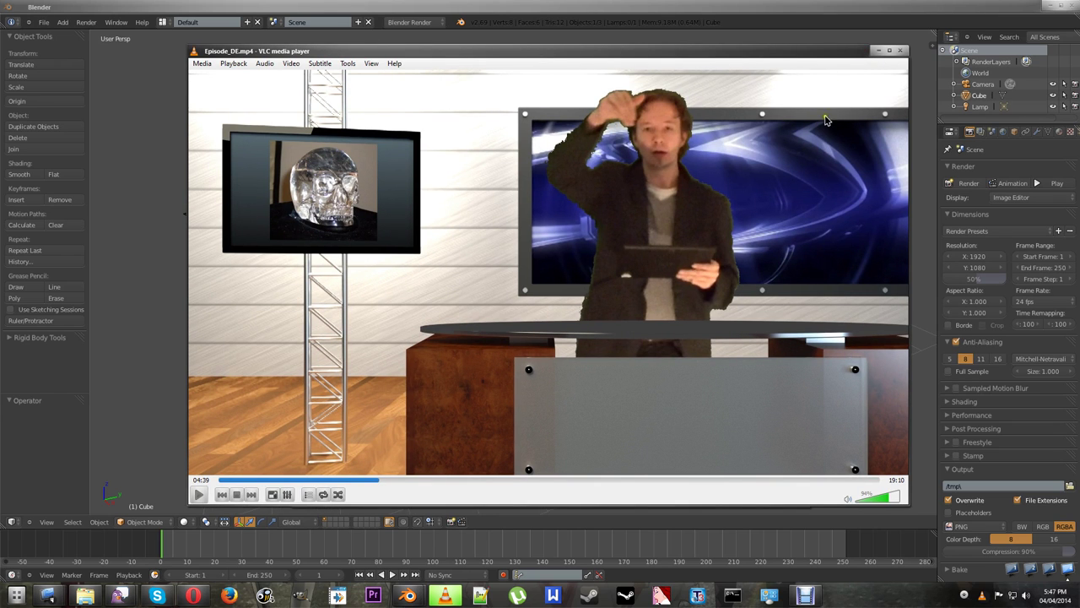
left_click_drag(754, 55, 739, 55)
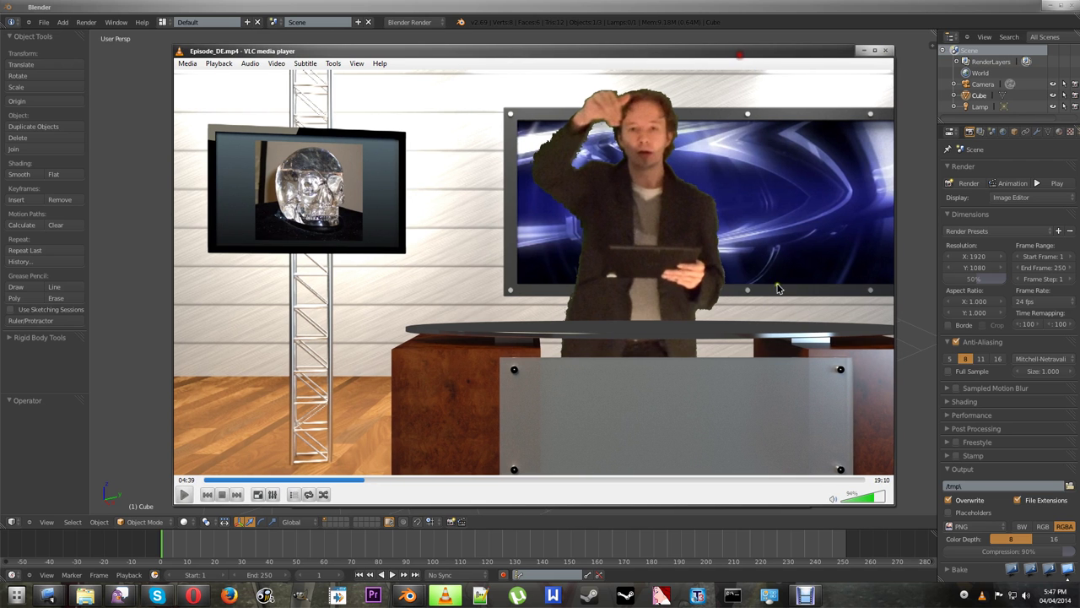
left_click(885, 51)
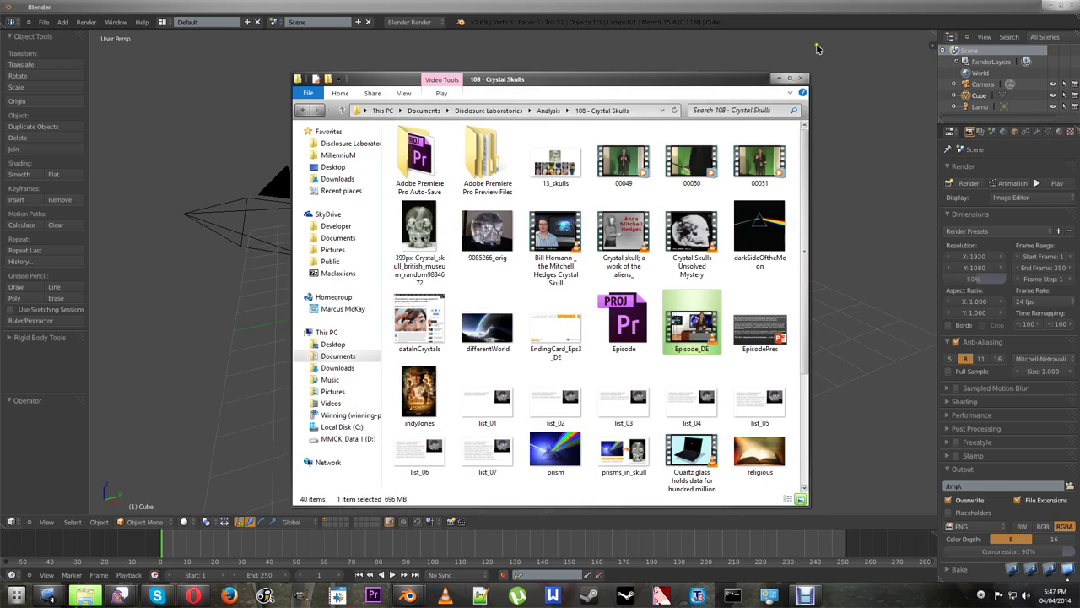
Close the Crystal Skulls Explorer window and exit Premiere Pro CC from its welcome screen.
left_click(803, 80)
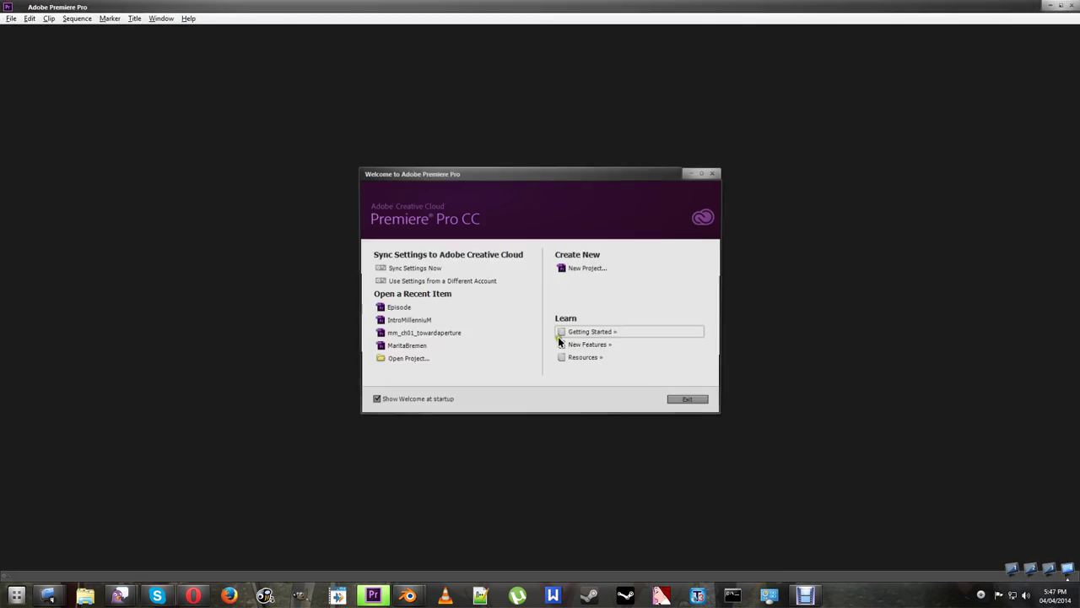
left_click(693, 401)
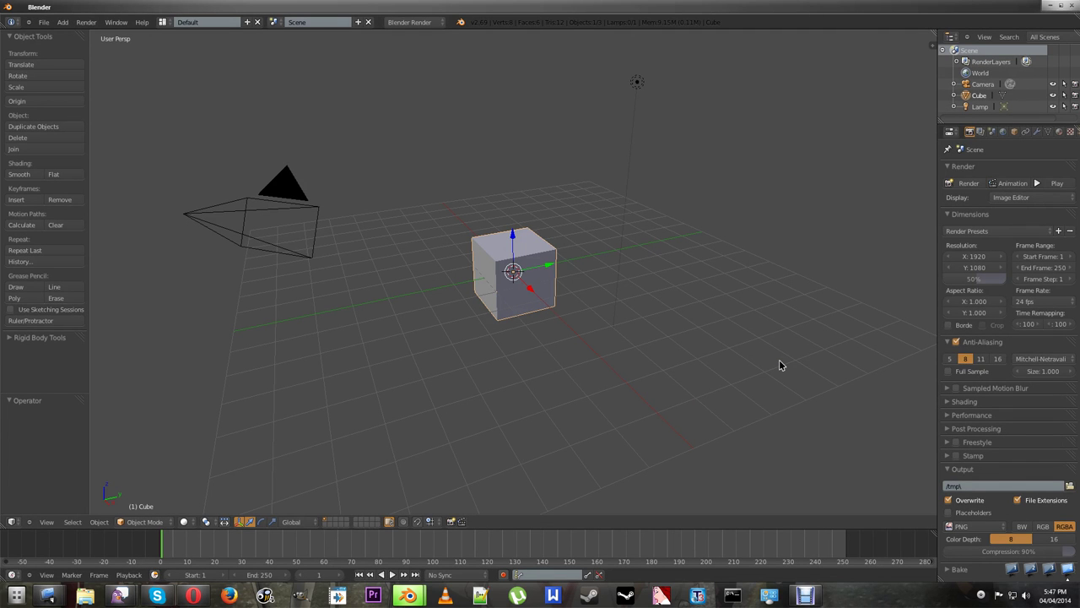
Orbit the view around the cube and scrub the timeline back to frame 0.
mouse_move(779, 369)
middle_mouse_down()
mouse_move(779, 360)
mouse_move(744, 382)
mouse_move(717, 362)
mouse_move(759, 364)
middle_mouse_up()
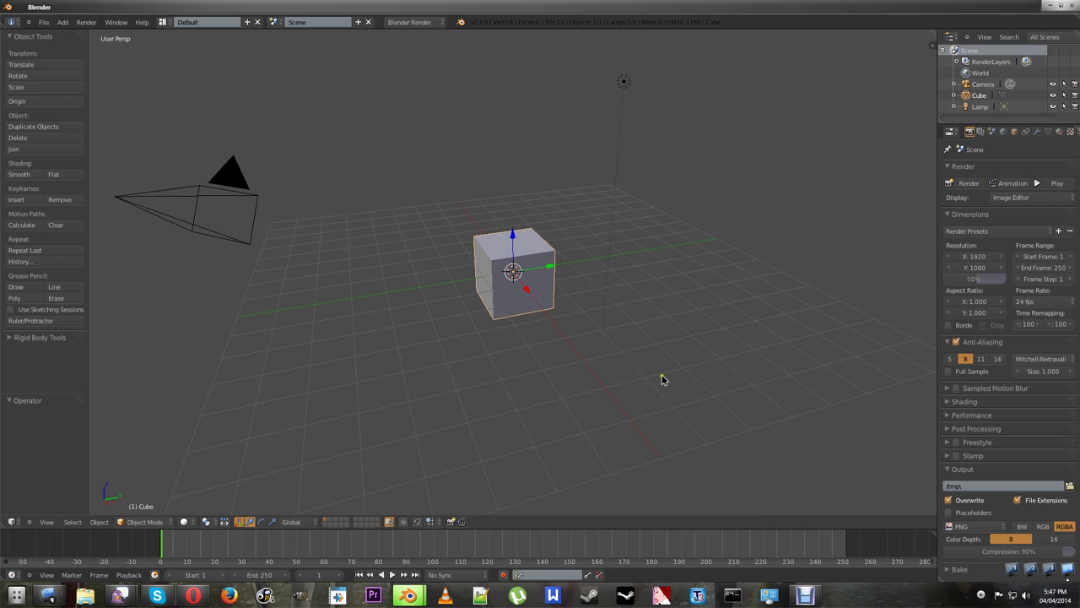
mouse_move(663, 380)
middle_mouse_down()
mouse_move(651, 374)
mouse_move(666, 379)
middle_mouse_up()
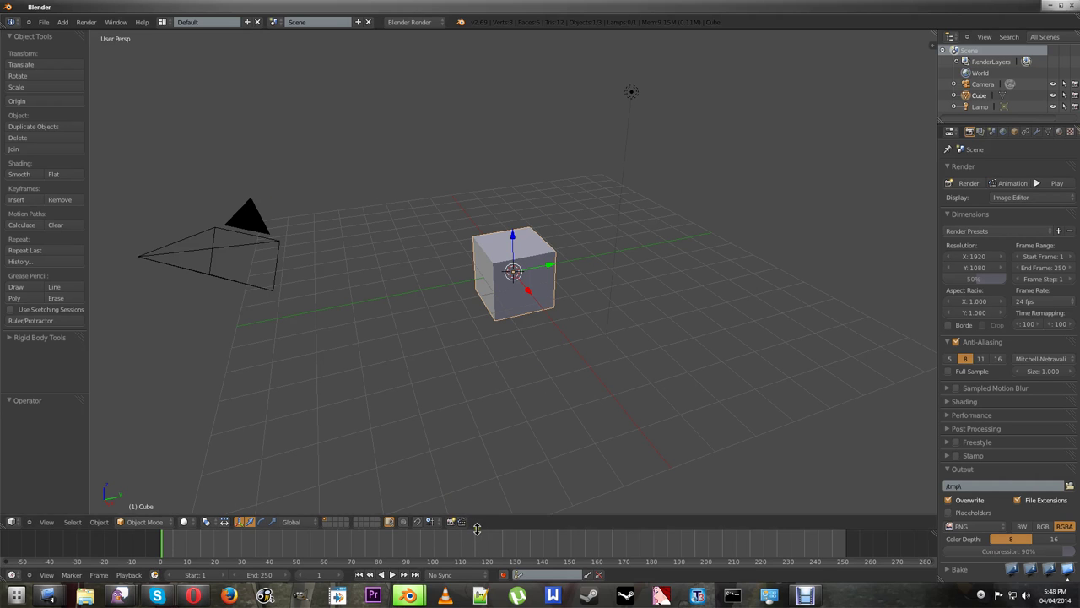
left_click_drag(319, 558, 144, 562)
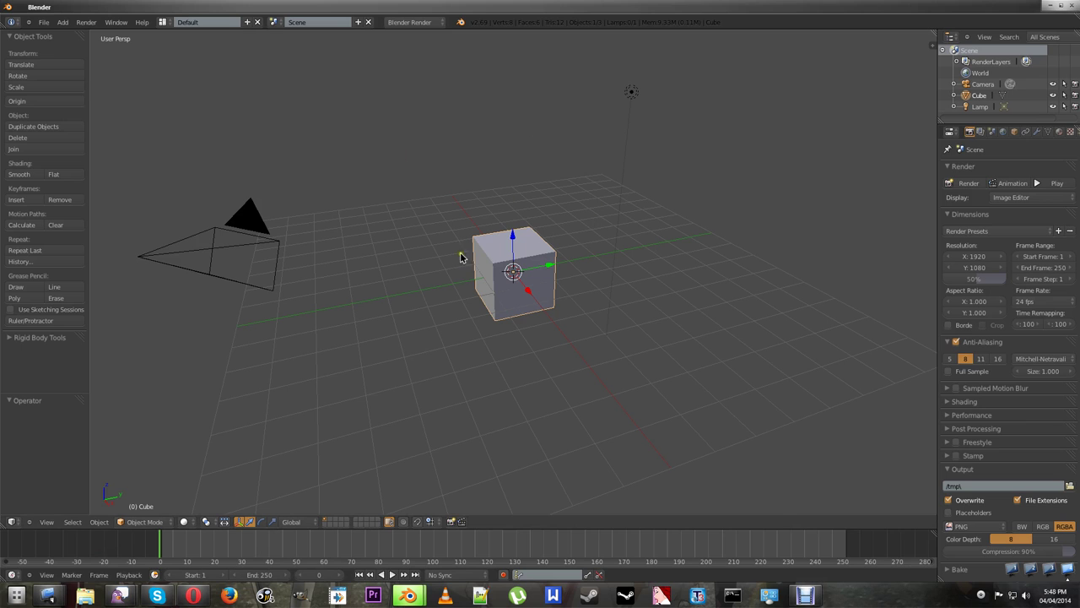
Delete the default cube.
key("x")
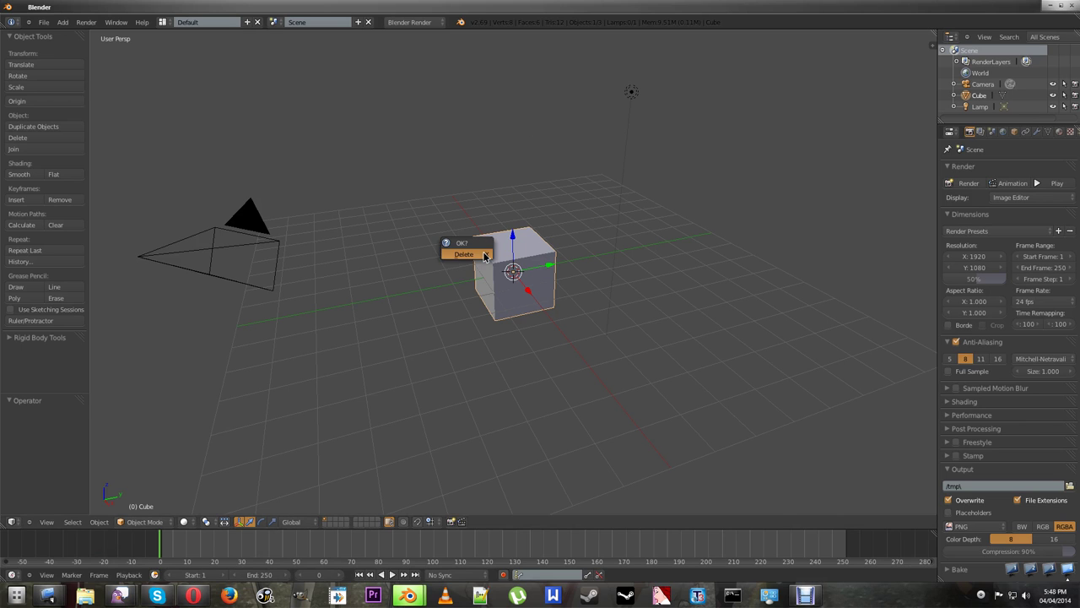
left_click(460, 255)
middle_click_drag(566, 335, 533, 344)
Select all remaining objects and delete the camera and lamp, leaving an empty grid.
key("a")
key("x")
left_click(392, 263)
middle_click_drag(518, 331, 563, 337)
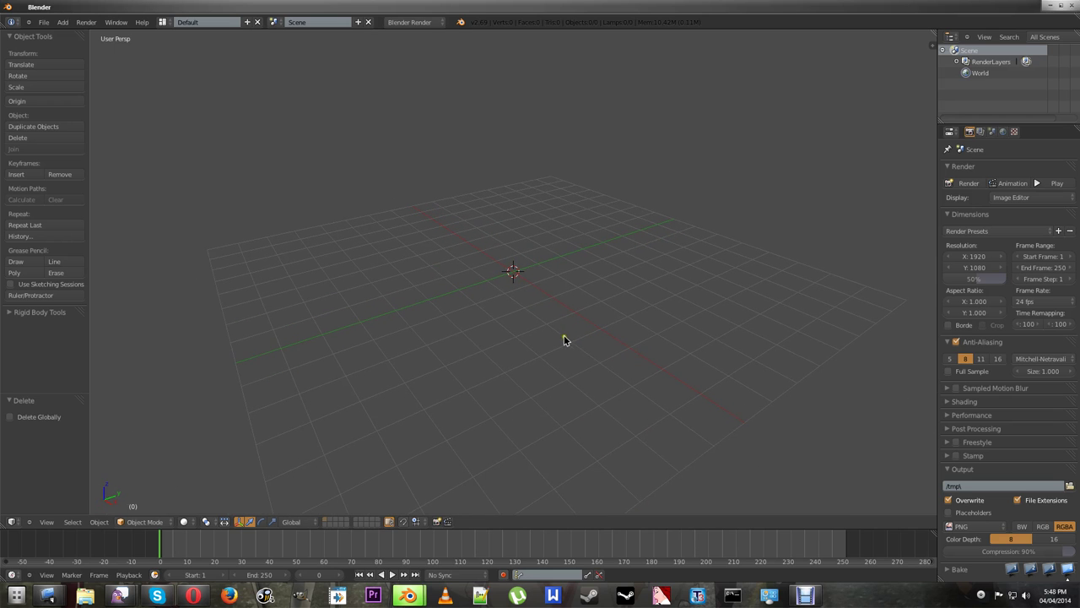
left_click(17, 523)
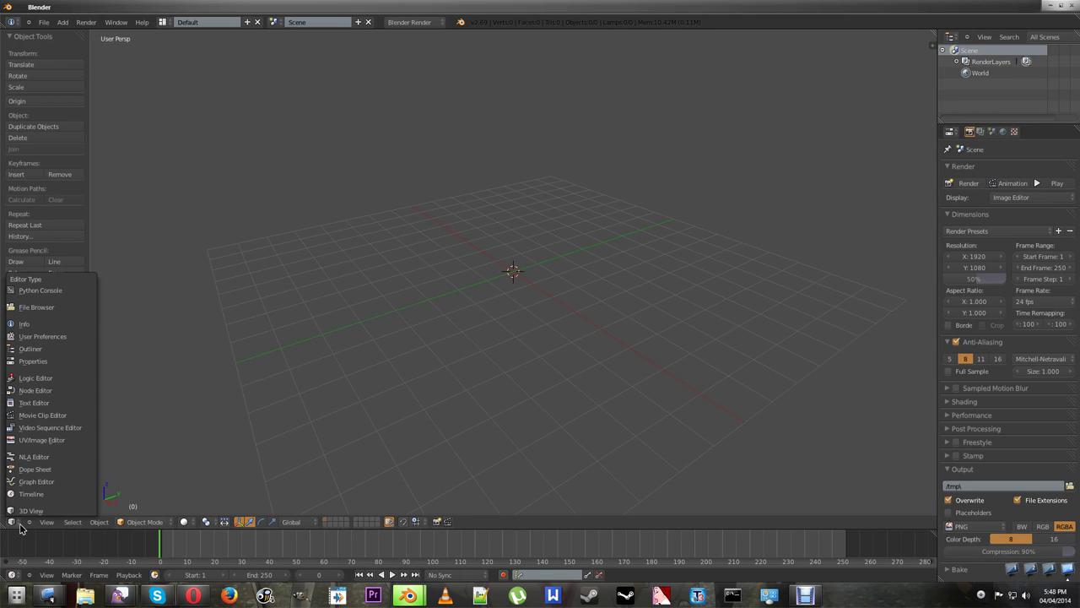
Change the main 3D viewport's editor type to Node Editor, showing an empty node grid.
left_click(46, 391)
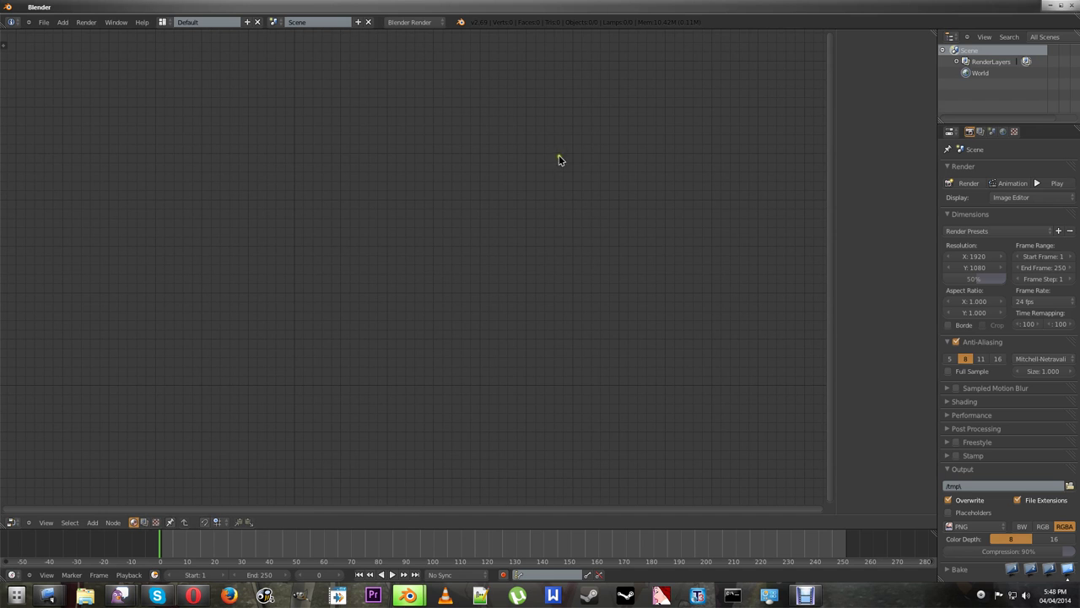
middle_click_drag(457, 297, 480, 298)
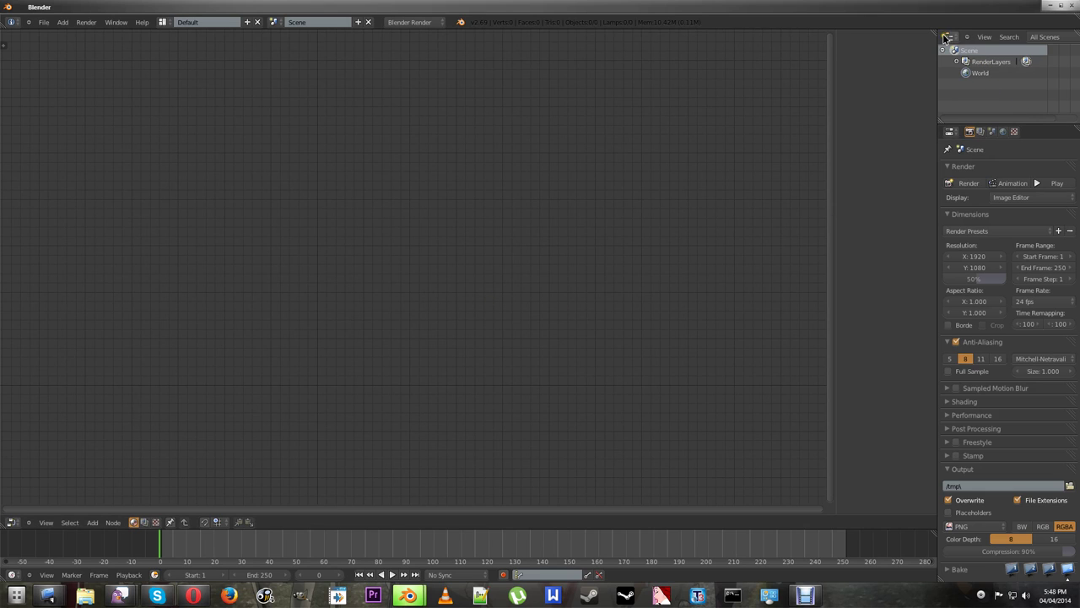
Resize the right Outliner/Properties column, splitting the Outliner, and widen the Node Editor across it.
left_click_drag(939, 47, 1064, 58)
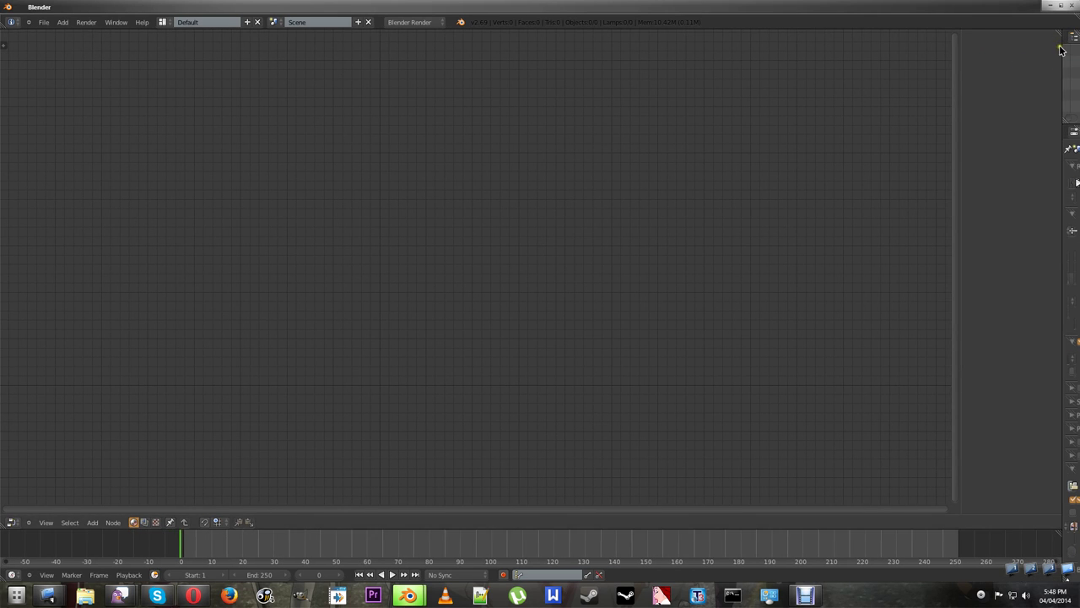
left_click_drag(1062, 49, 967, 44)
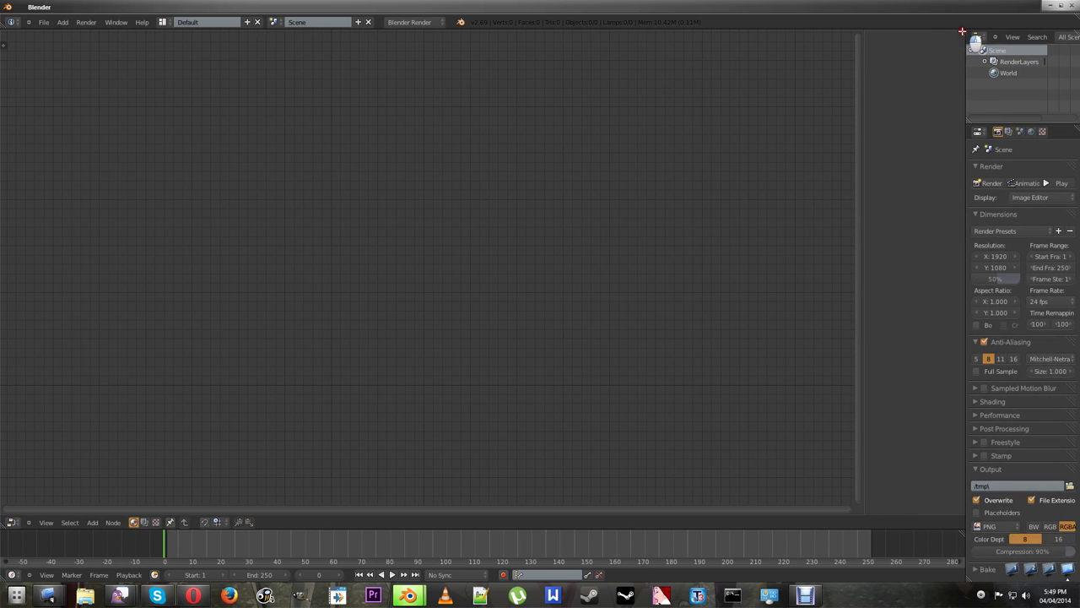
left_click_drag(967, 32, 973, 34)
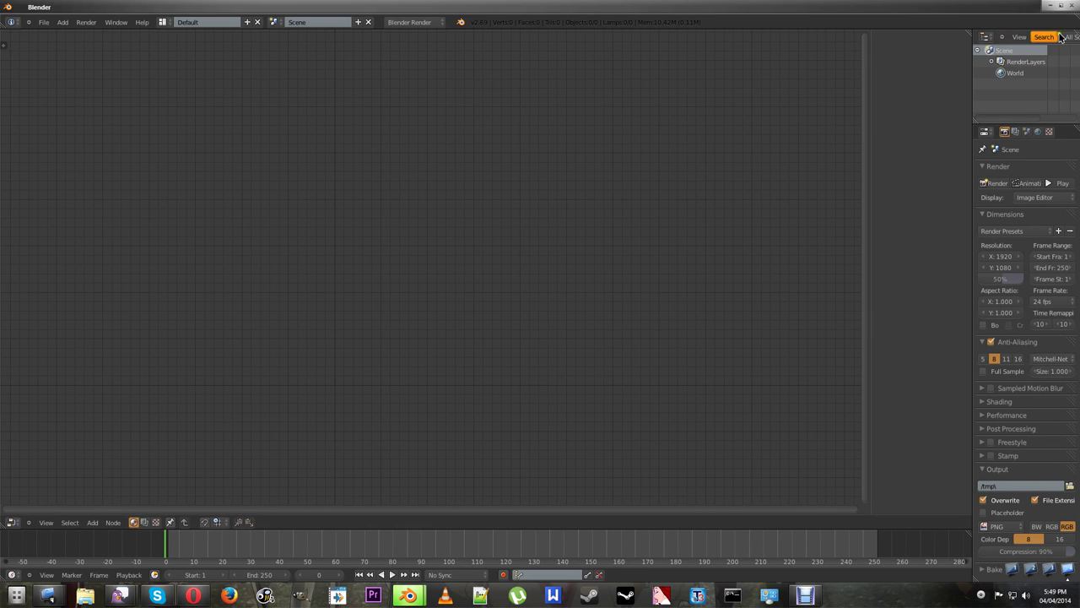
left_click_drag(1075, 31, 1065, 85)
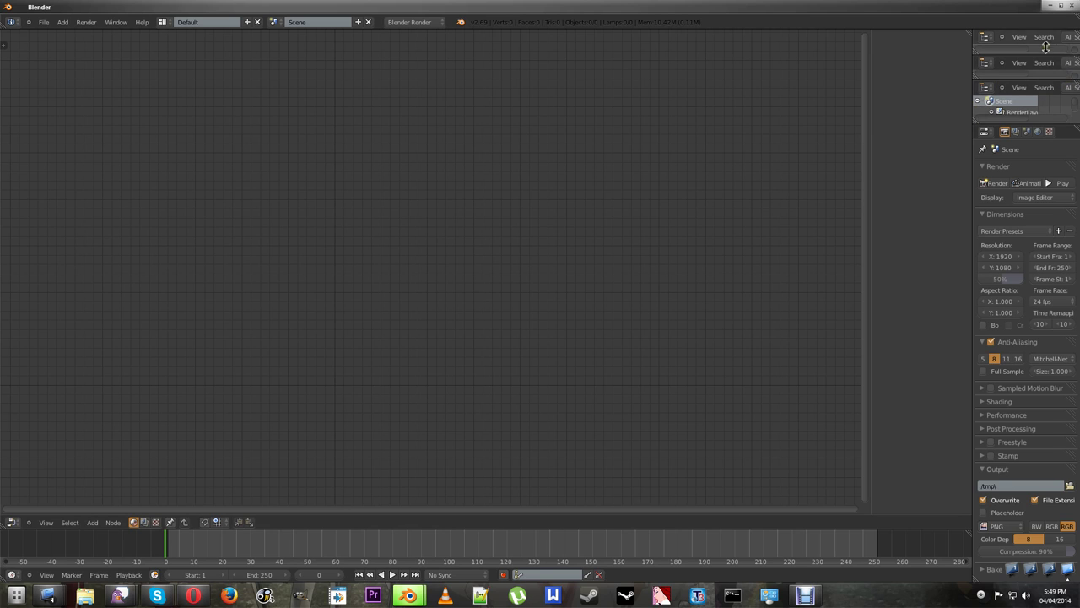
left_click(1020, 62)
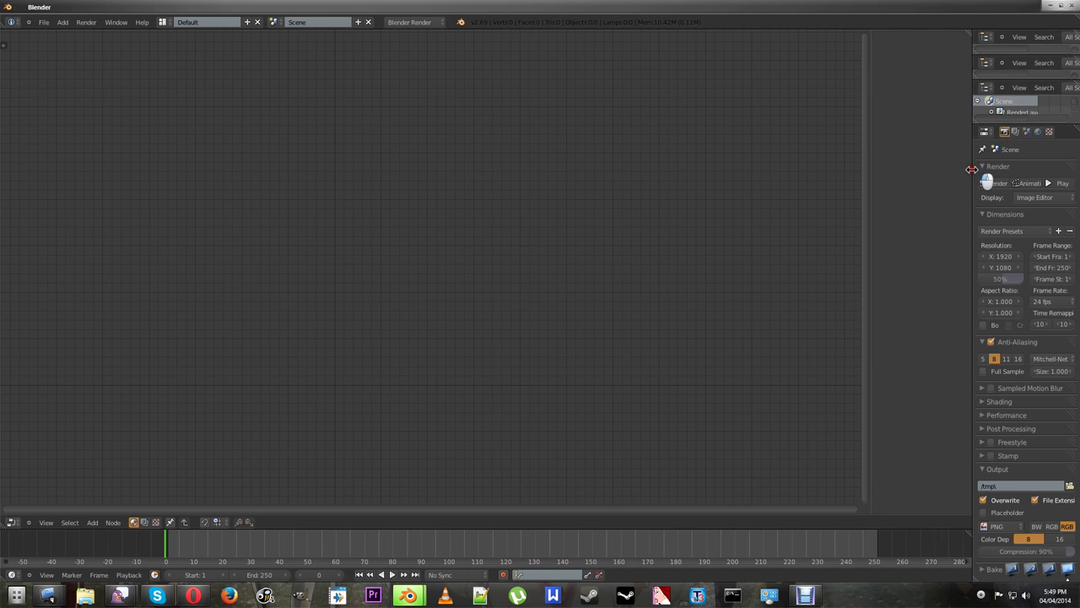
left_click_drag(975, 167, 1062, 166)
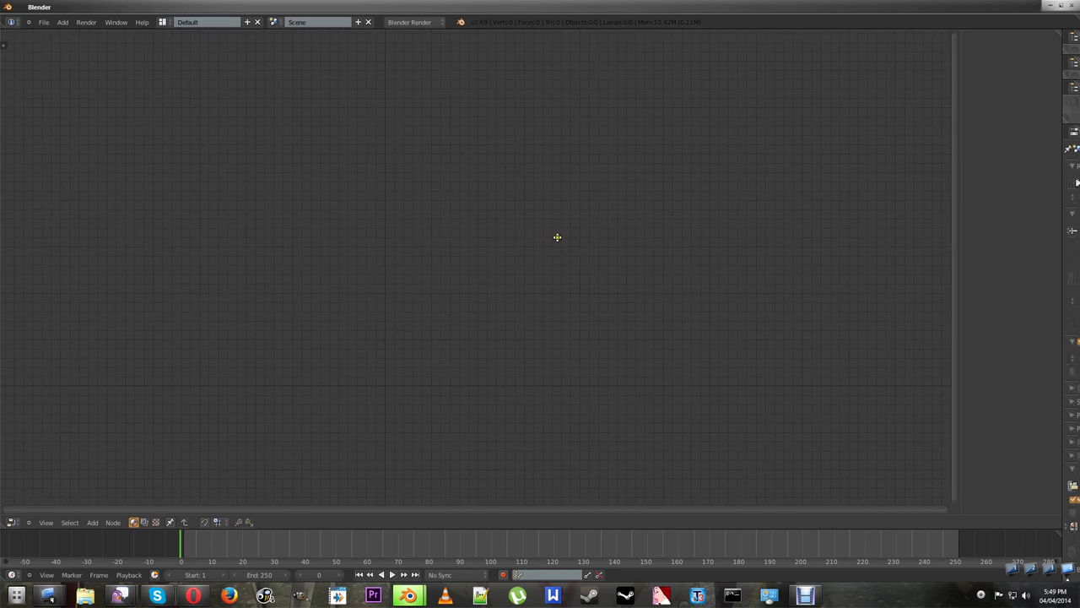
Enable Compositing nodes with Use Nodes and Free Unused, then delete the Render Layers and Composite nodes.
left_click(144, 524)
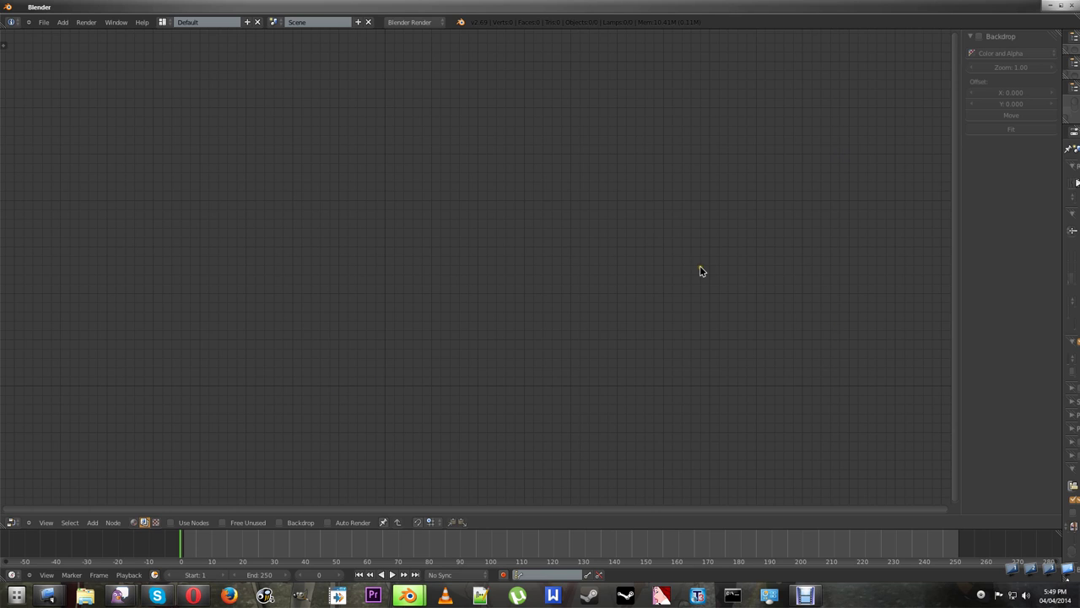
left_click(182, 523)
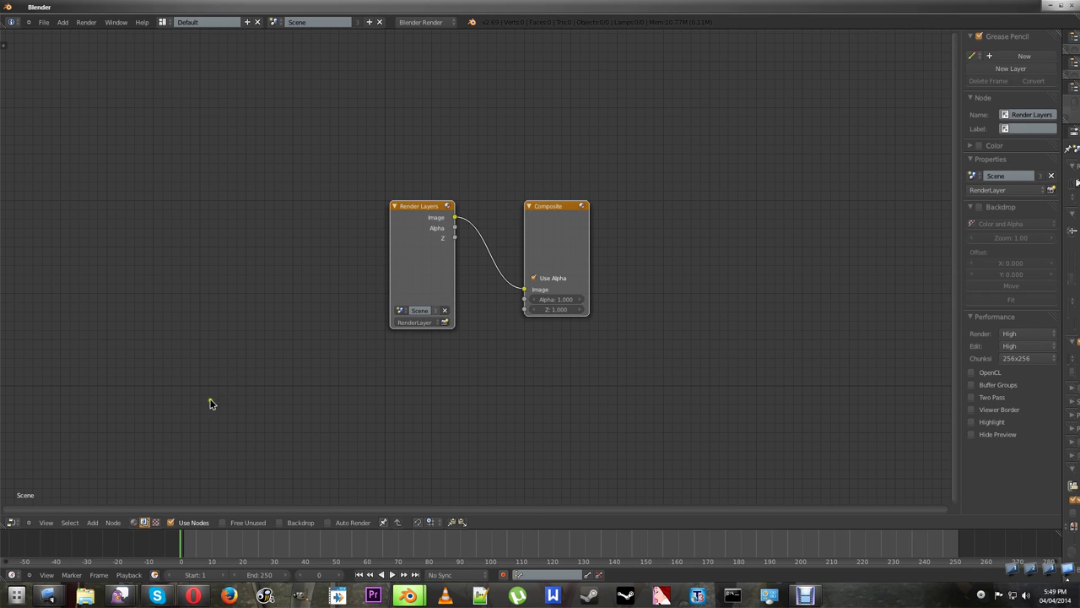
left_click(255, 522)
key("x")
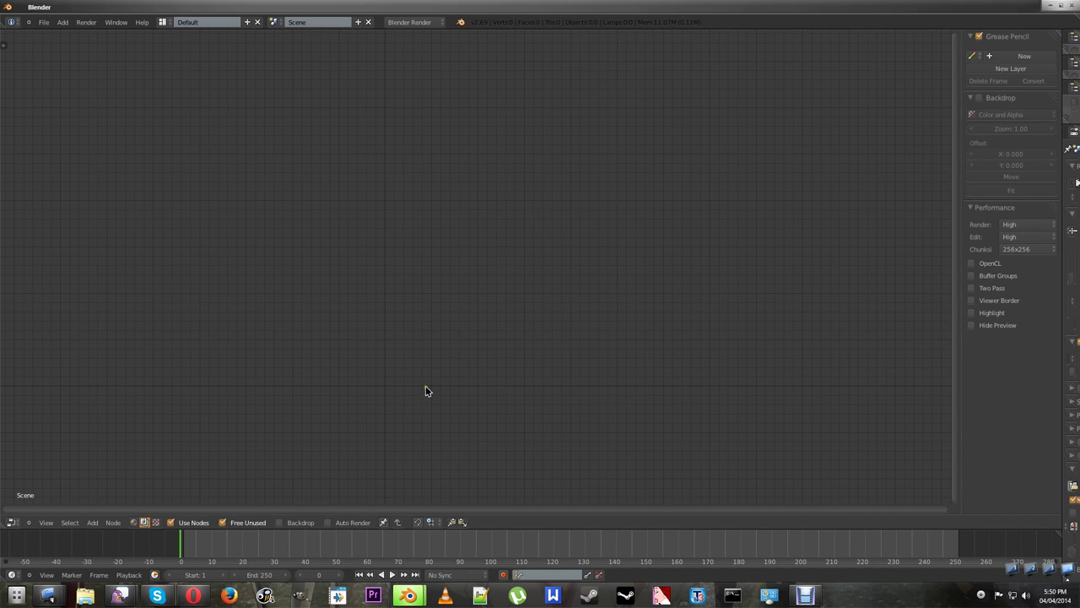
left_click(16, 596)
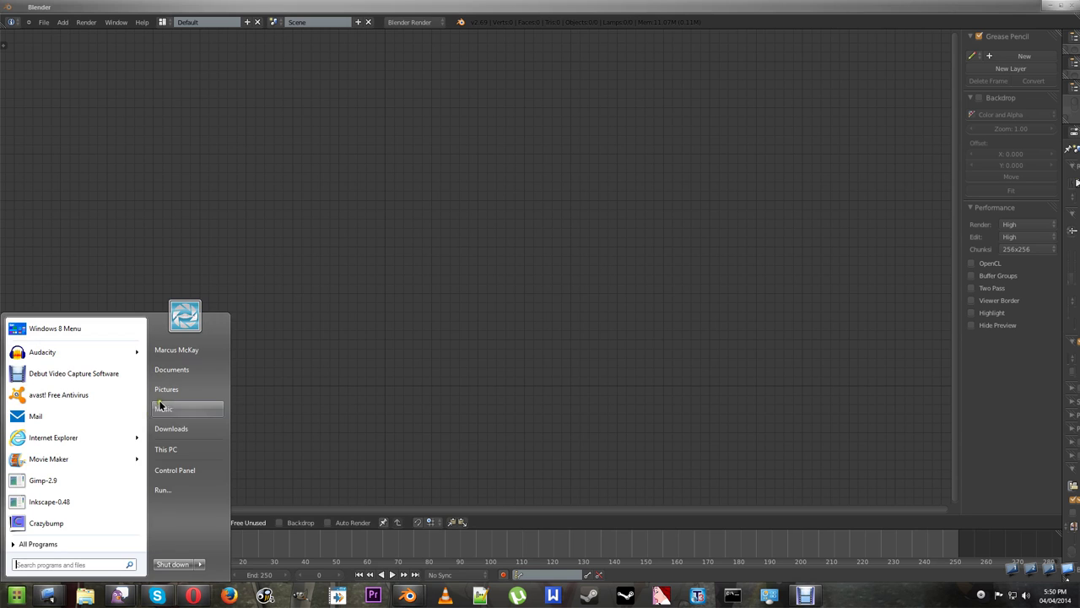
right_click(160, 445)
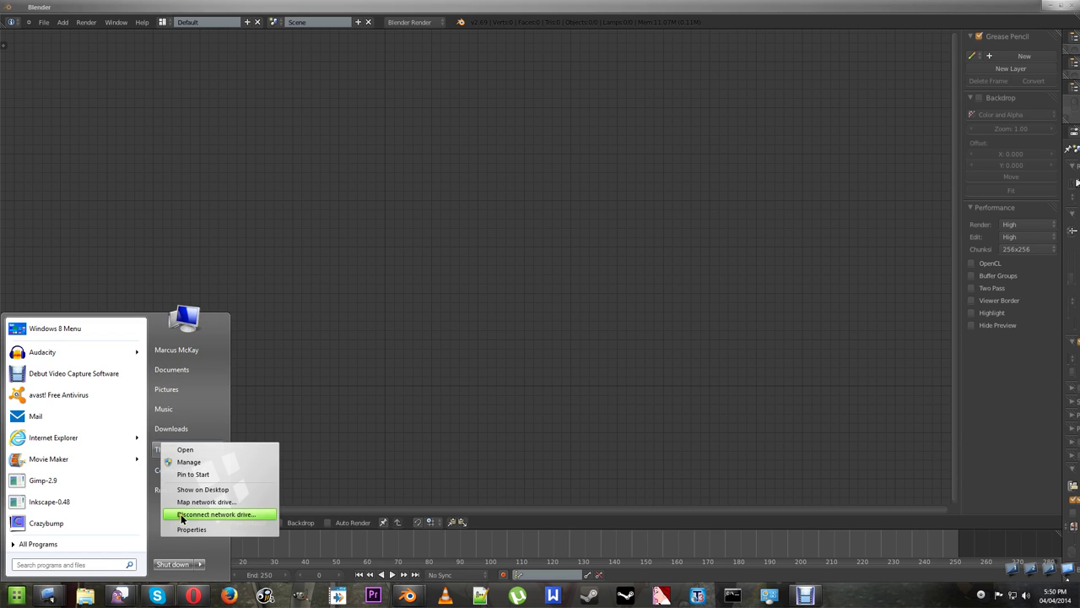
left_click(184, 530)
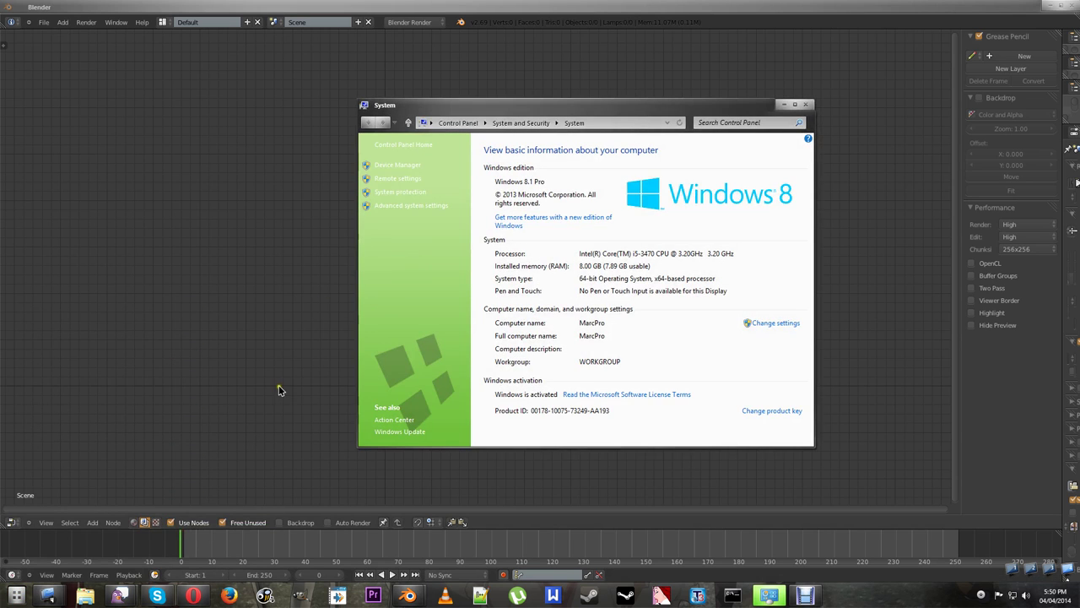
left_click(16, 596)
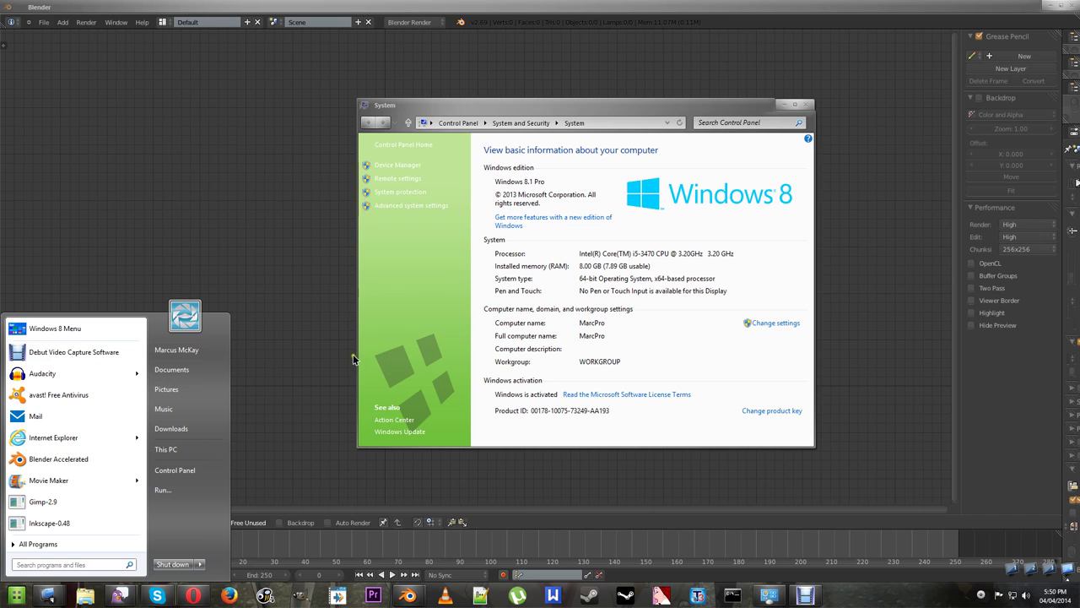
left_click(590, 100)
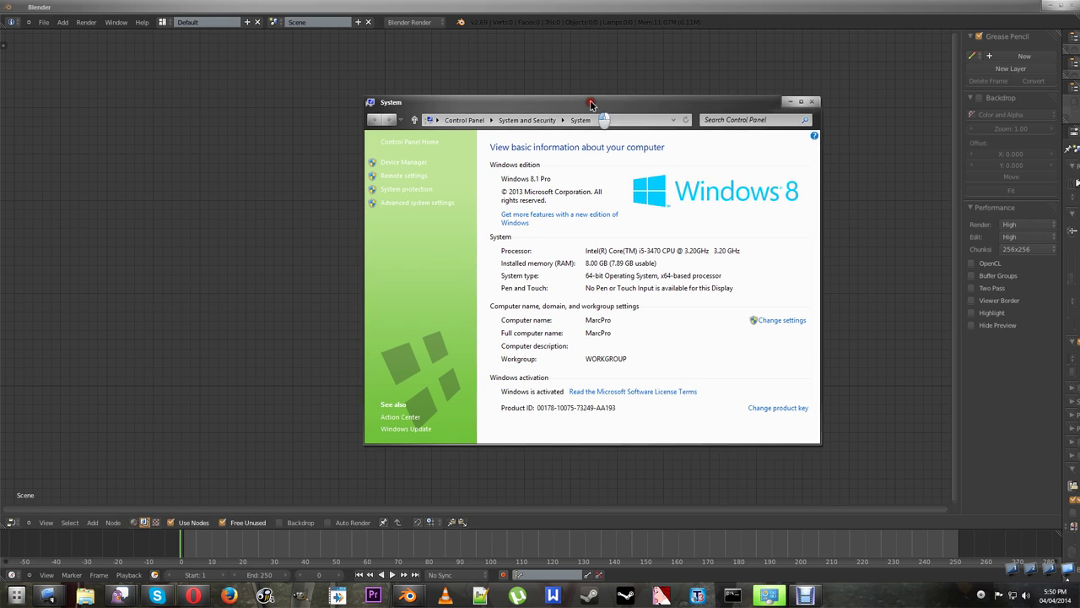
left_click_drag(590, 100, 567, 92)
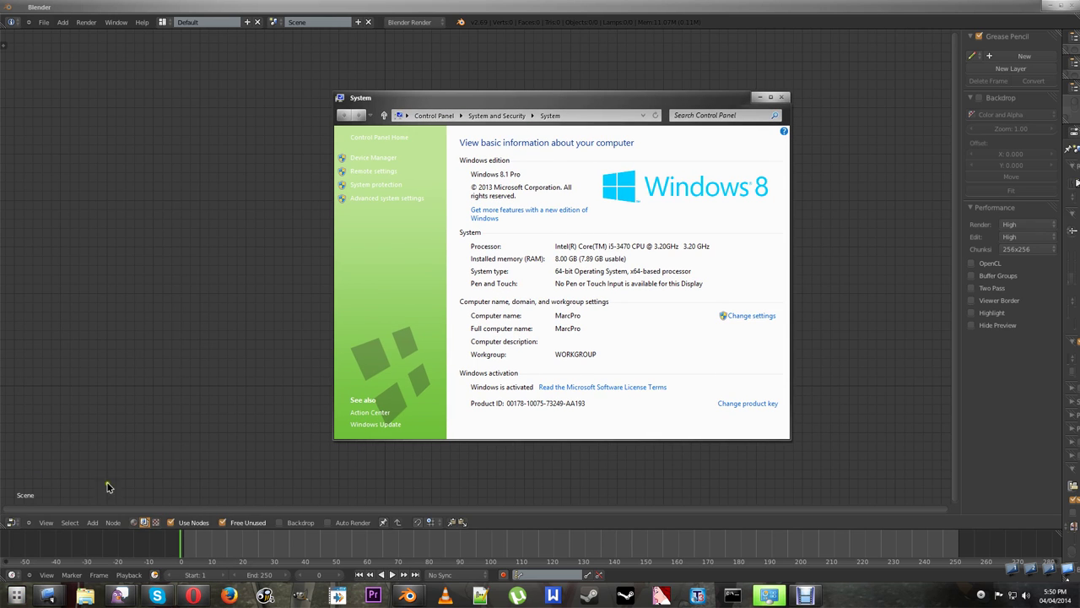
left_click(16, 596)
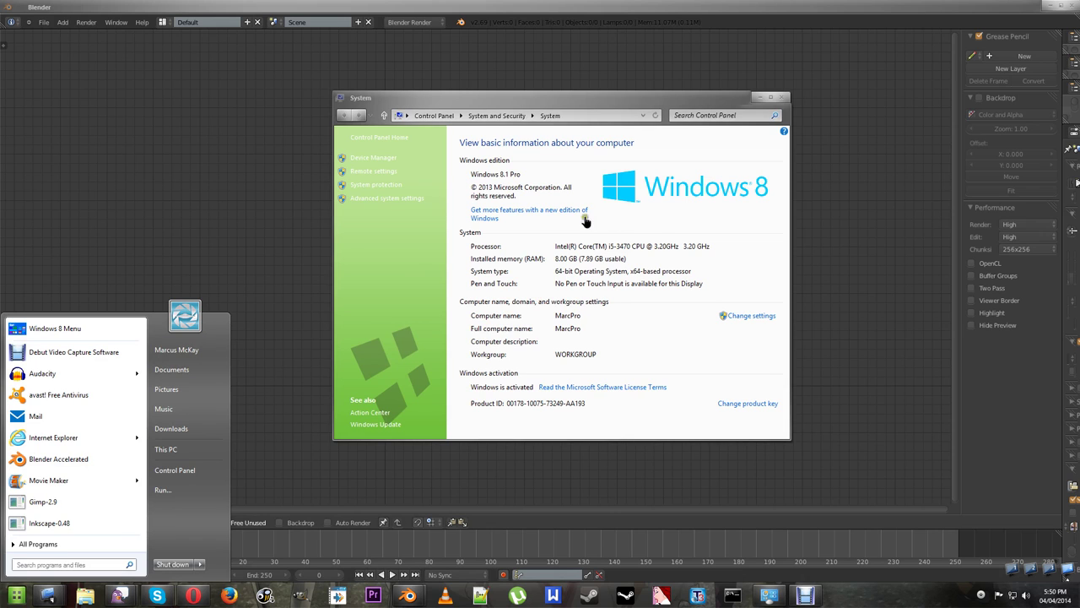
left_click(501, 100)
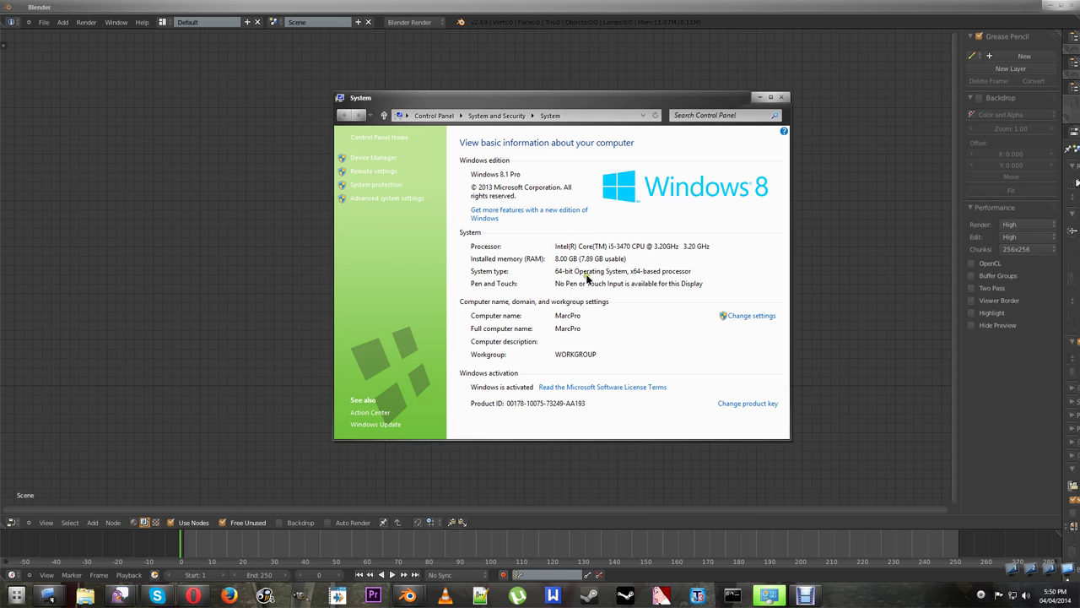
left_click_drag(673, 99, 643, 98)
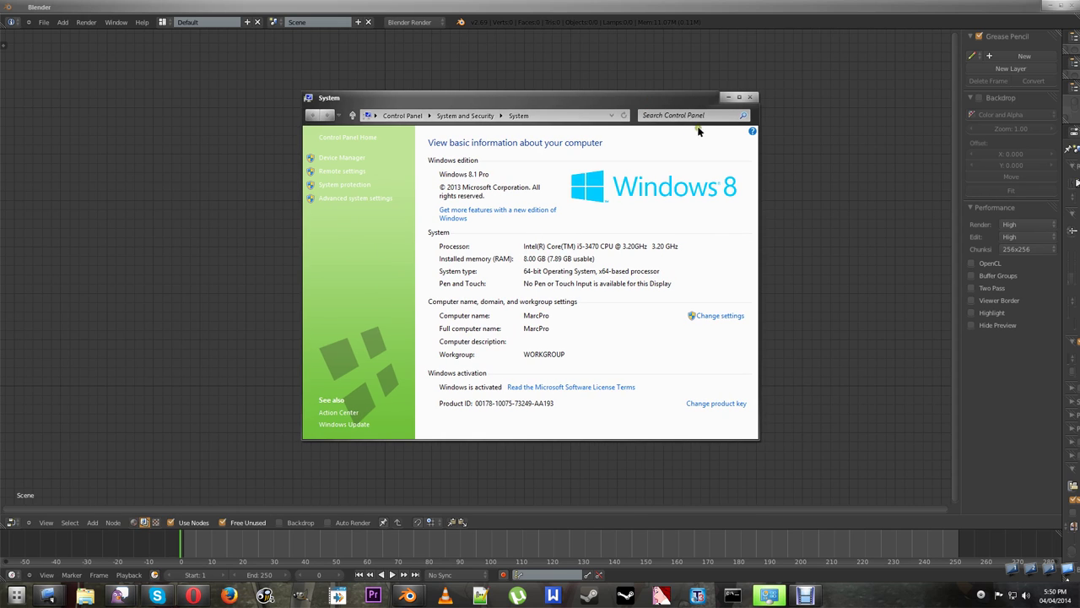
left_click(752, 98)
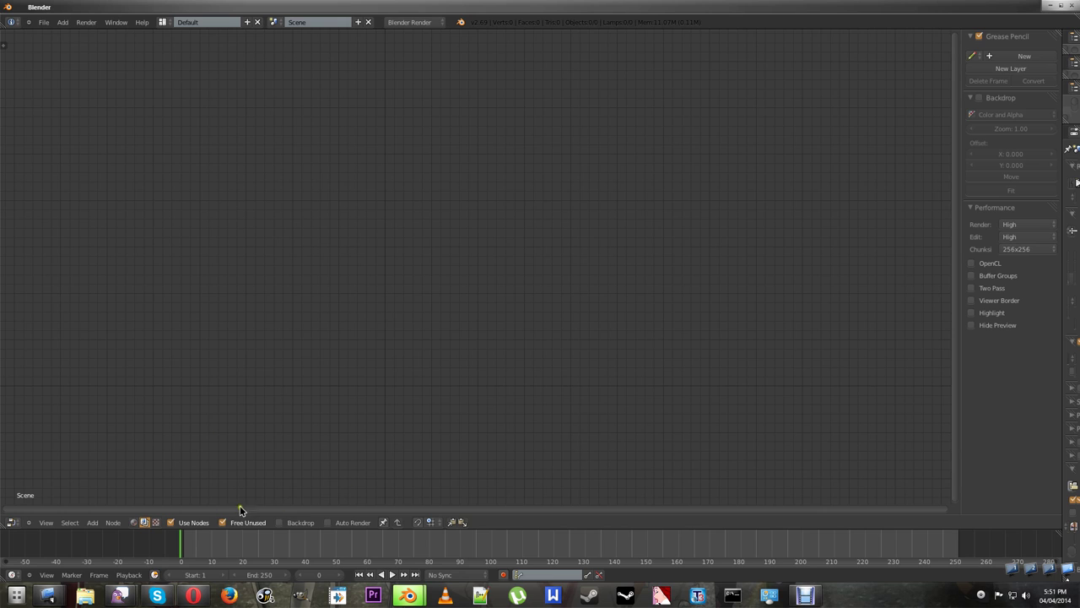
Turn on the compositor Backdrop so Viewer output appears behind the nodes.
left_click(290, 522)
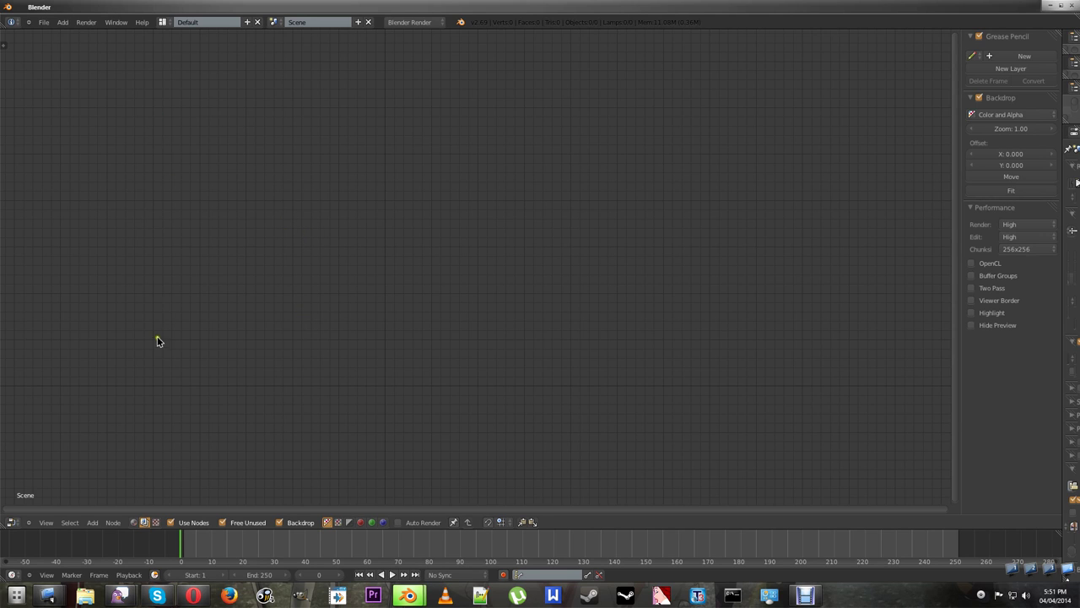
Add a Movie Clip input node from Add > Input and place it in the tree.
left_click(114, 522)
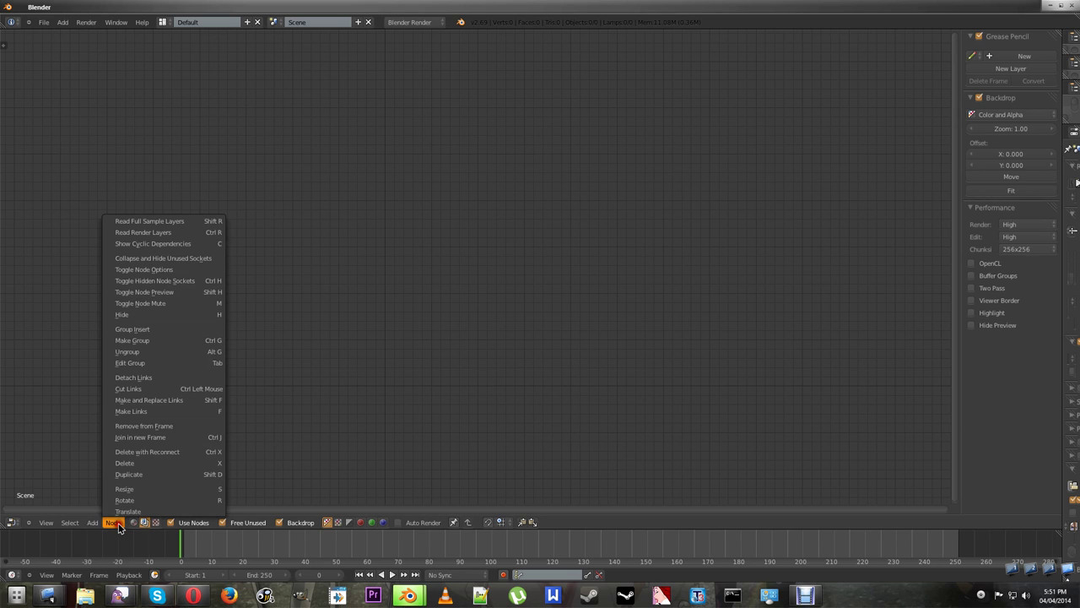
left_click(94, 524)
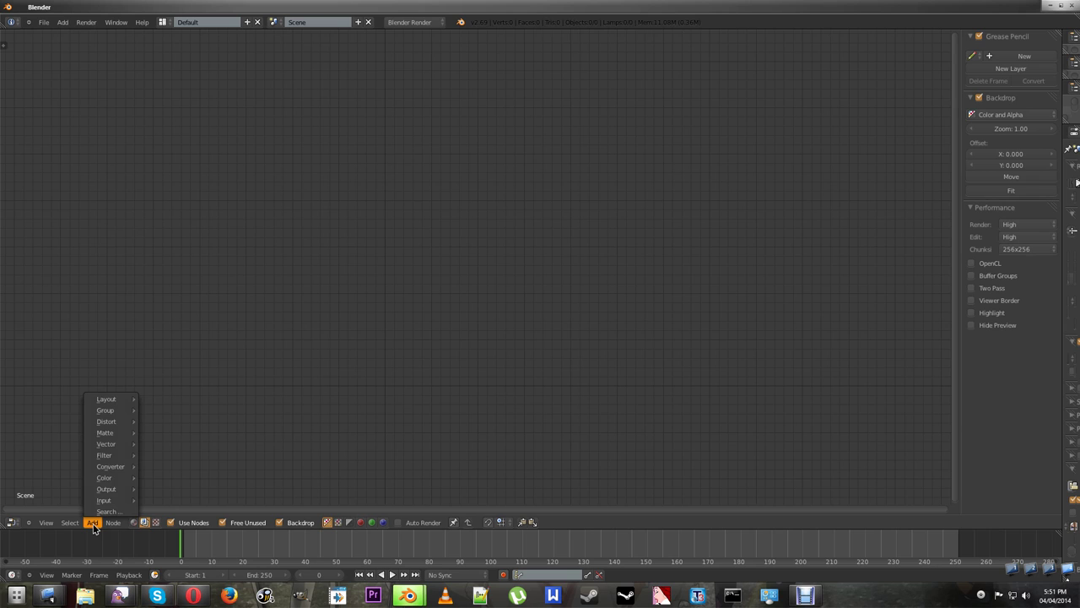
mouse_move(103, 504)
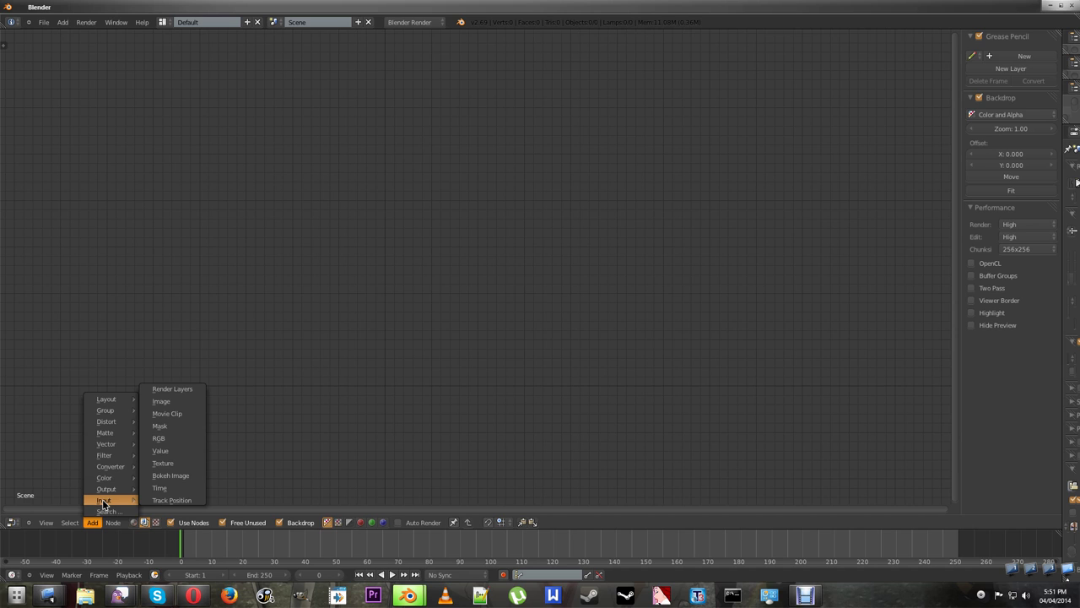
left_click(144, 413)
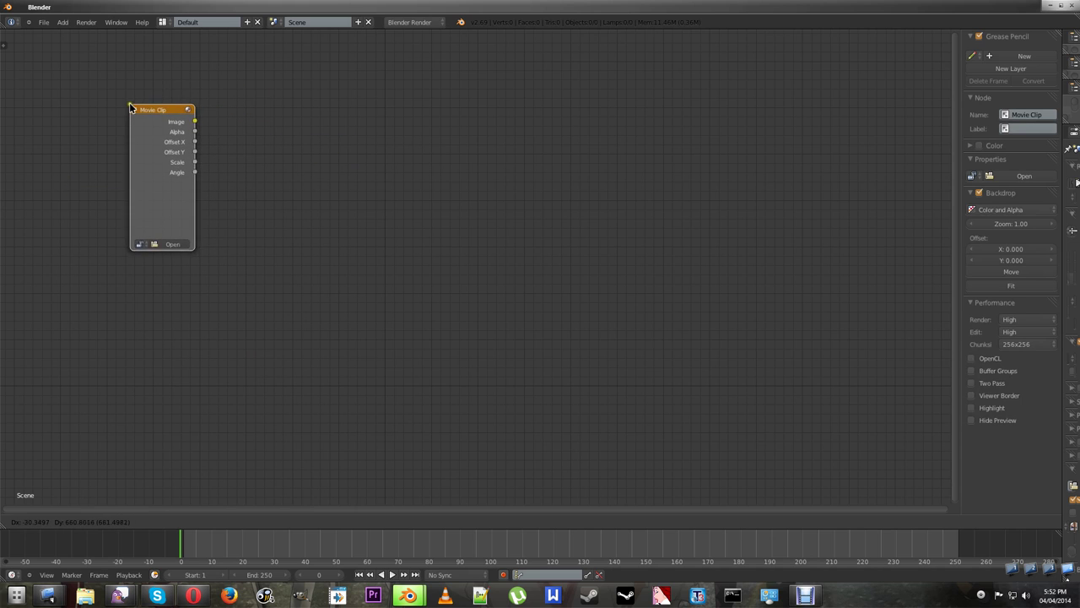
left_click(127, 106)
Pan and zoom the node view to centre the Movie Clip node.
scroll(163, 113, "up", 2)
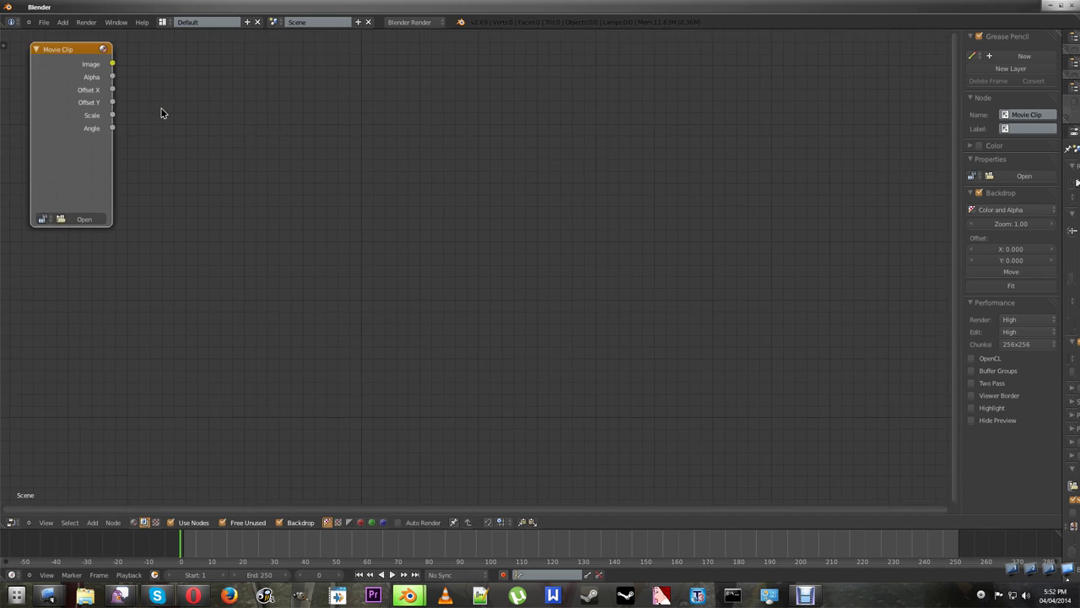
middle_click_drag(233, 227, 430, 306)
scroll(407, 297, "up", 2)
scroll(442, 313, "down", 1)
scroll(442, 313, "up", 1)
scroll(441, 316, "down", 2)
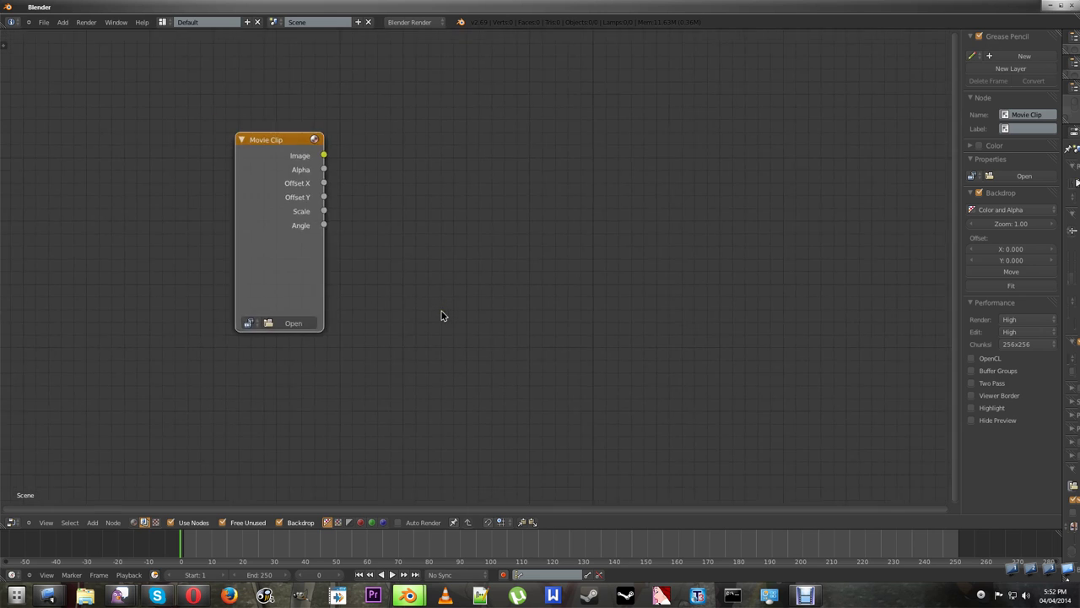
scroll(442, 316, "up", 3)
scroll(442, 315, "down", 3)
scroll(441, 316, "up", 4)
scroll(441, 316, "down", 1)
scroll(442, 316, "up", 2)
scroll(442, 316, "down", 2)
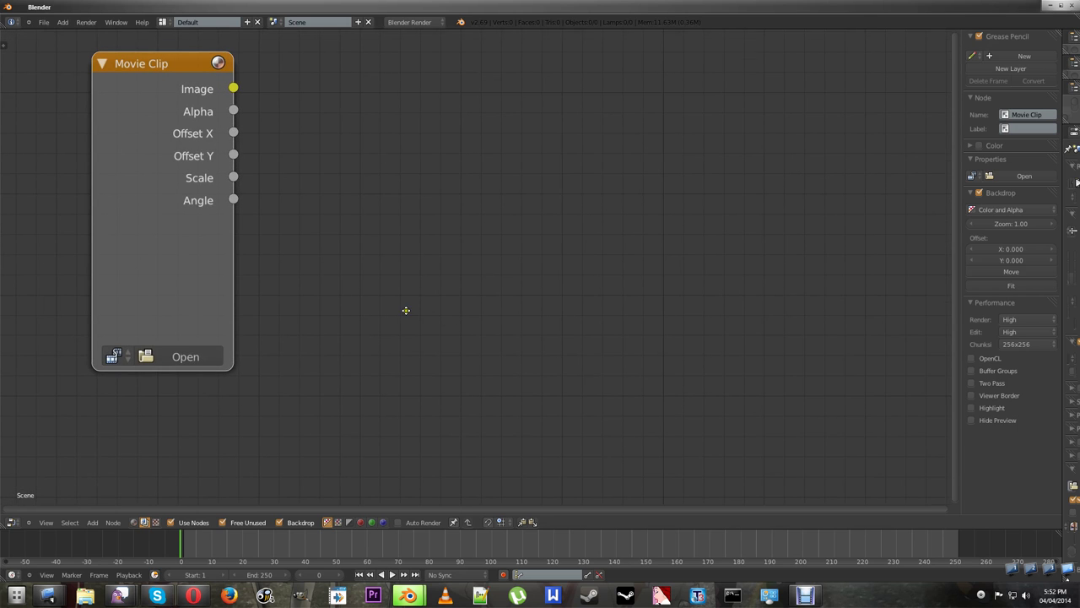
middle_click_drag(406, 310, 613, 365)
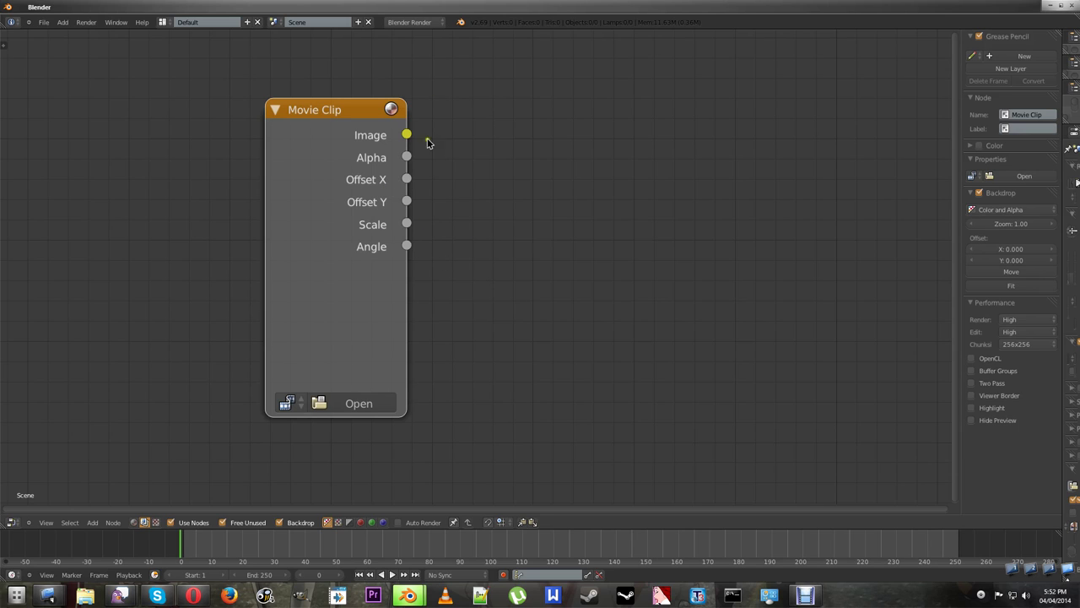
Load 00051.mov from Desktop > blender_tut into the Movie Clip node.
left_click(366, 409)
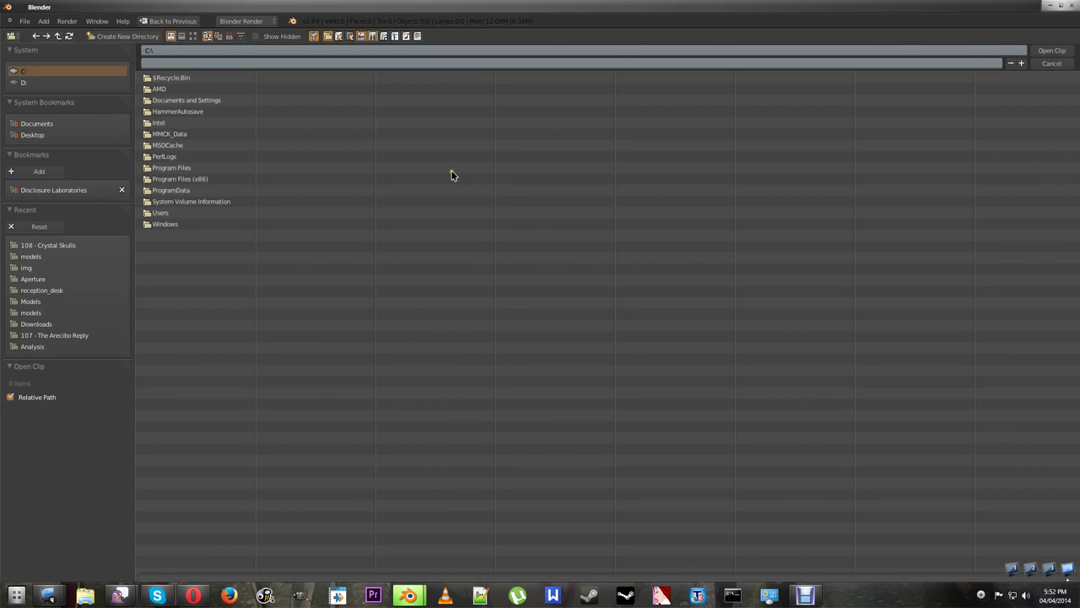
left_click(32, 135)
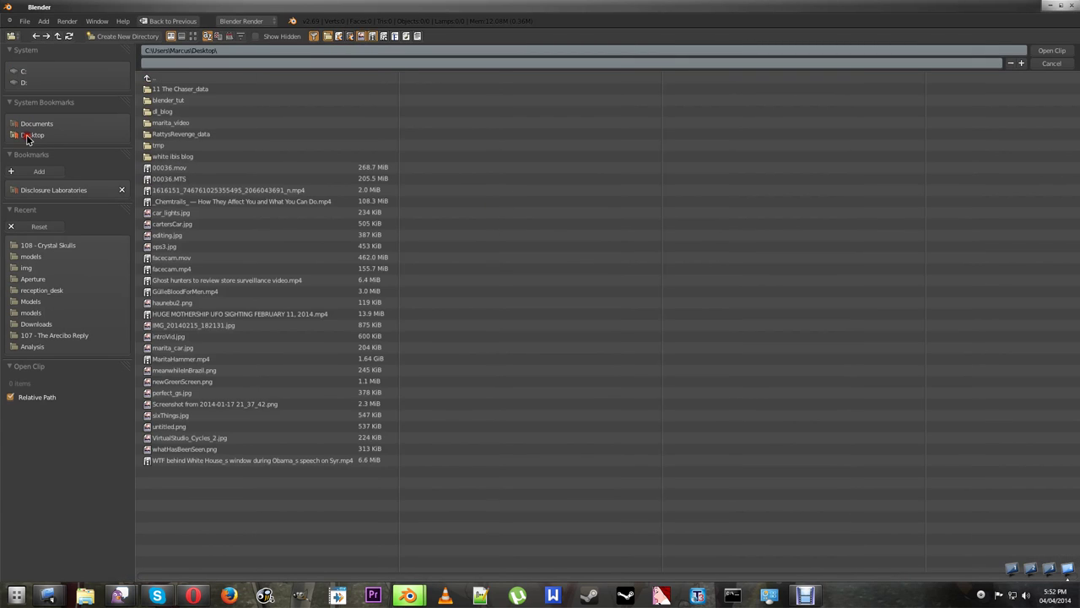
left_click(177, 100)
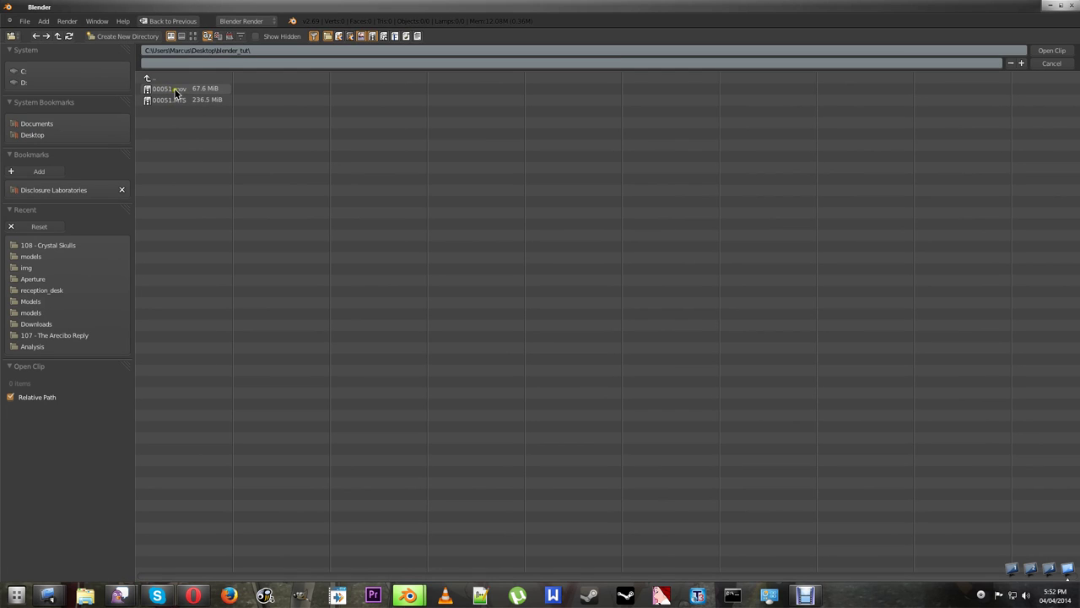
left_click(175, 91)
left_click(1051, 51)
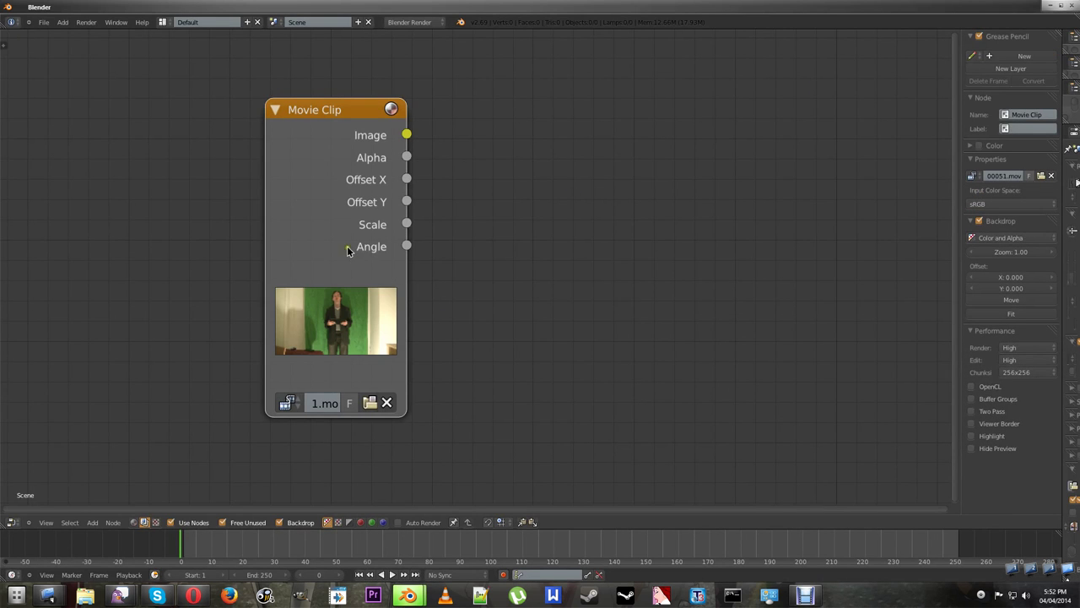
Move the Movie Clip node up and left and re-frame the view.
left_click_drag(327, 120, 196, 93)
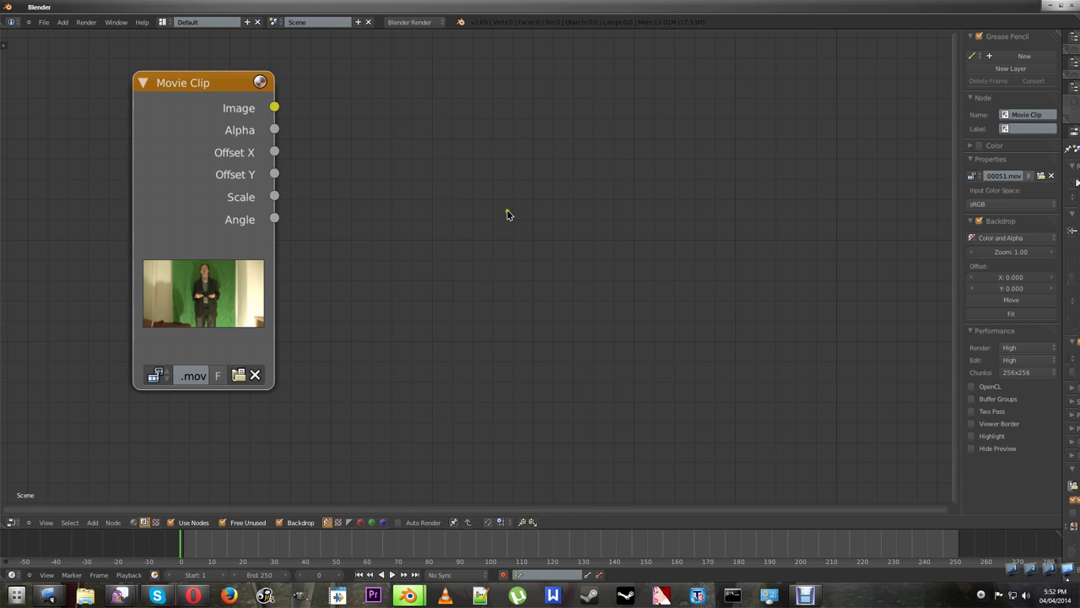
scroll(506, 213, "down", 2)
middle_click_drag(498, 275, 331, 225)
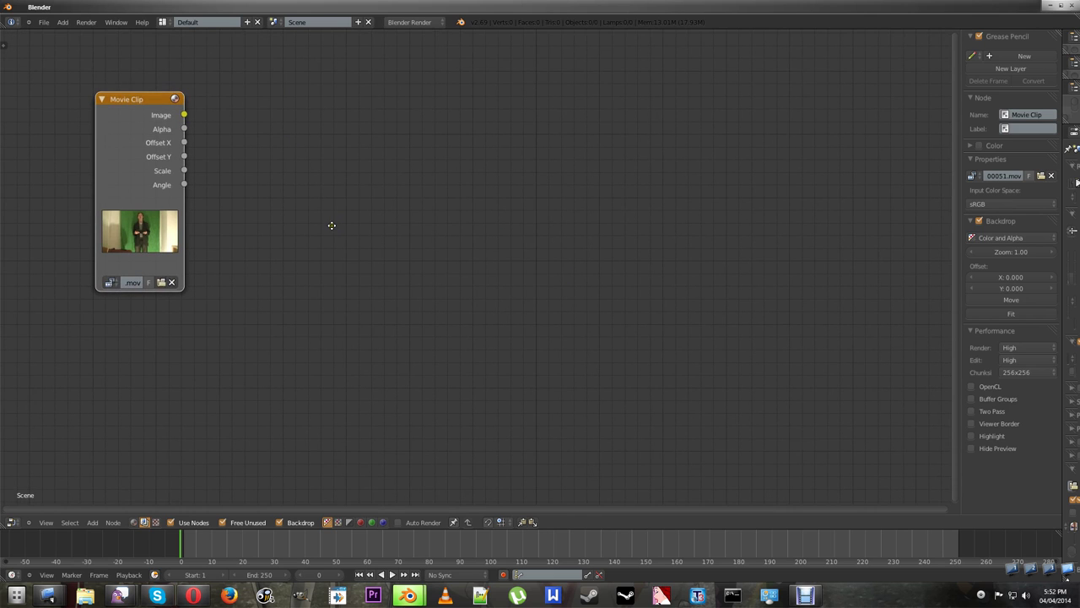
Add a Viewer output node and position it upper right of the Movie Clip node.
left_click(92, 522)
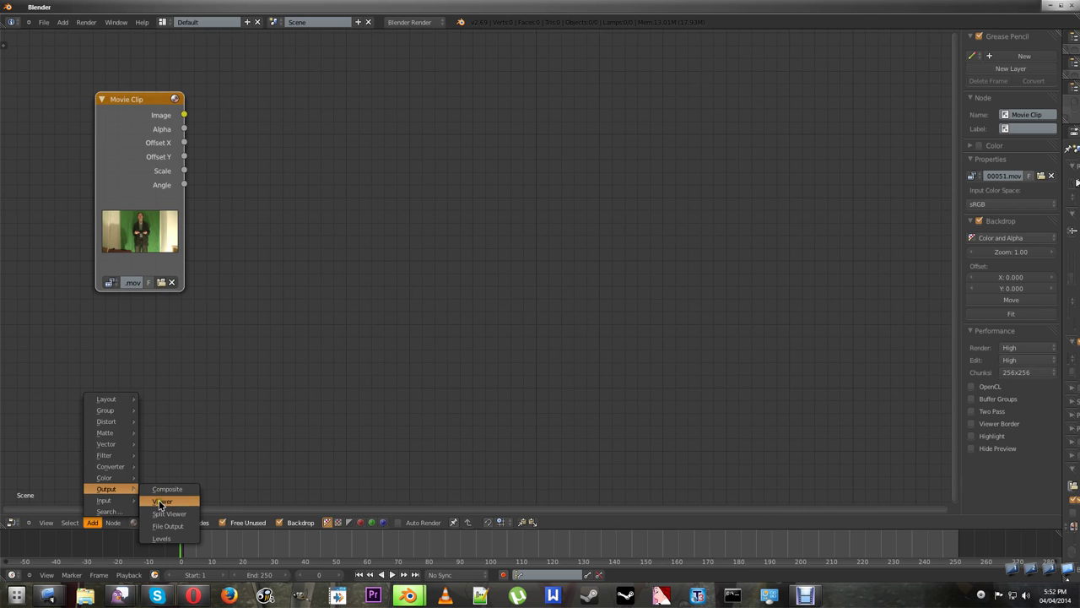
left_click(166, 503)
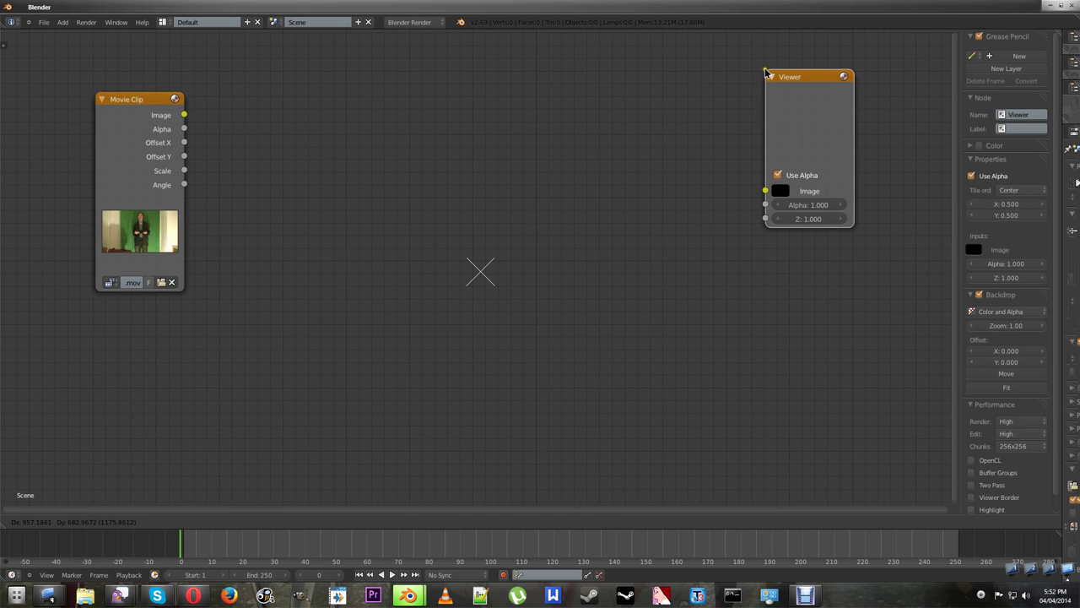
left_click(770, 72)
scroll(813, 111, "up", 3)
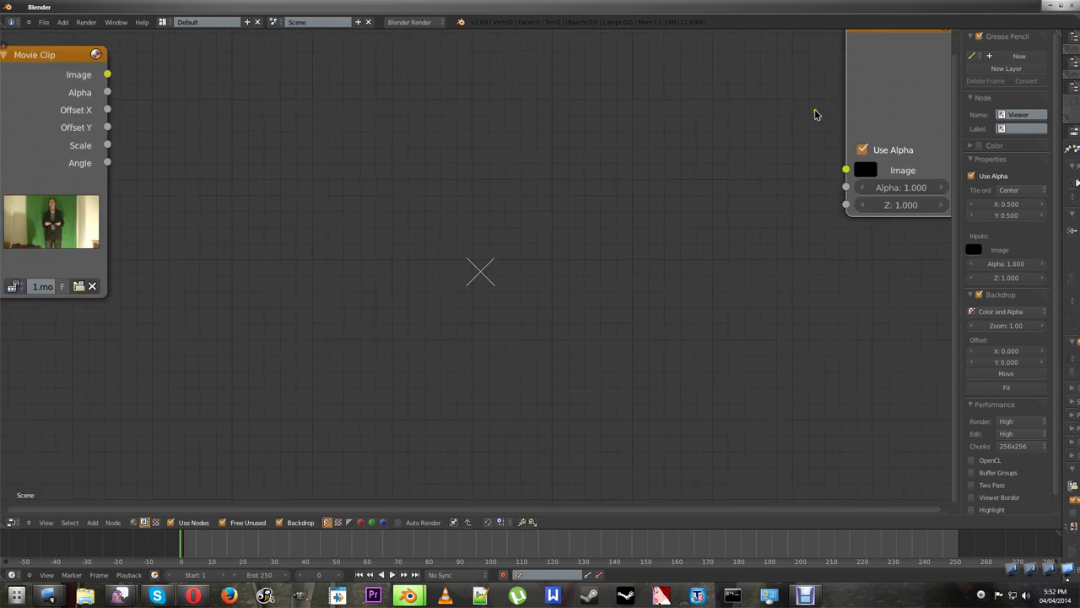
middle_click_drag(818, 135, 530, 211)
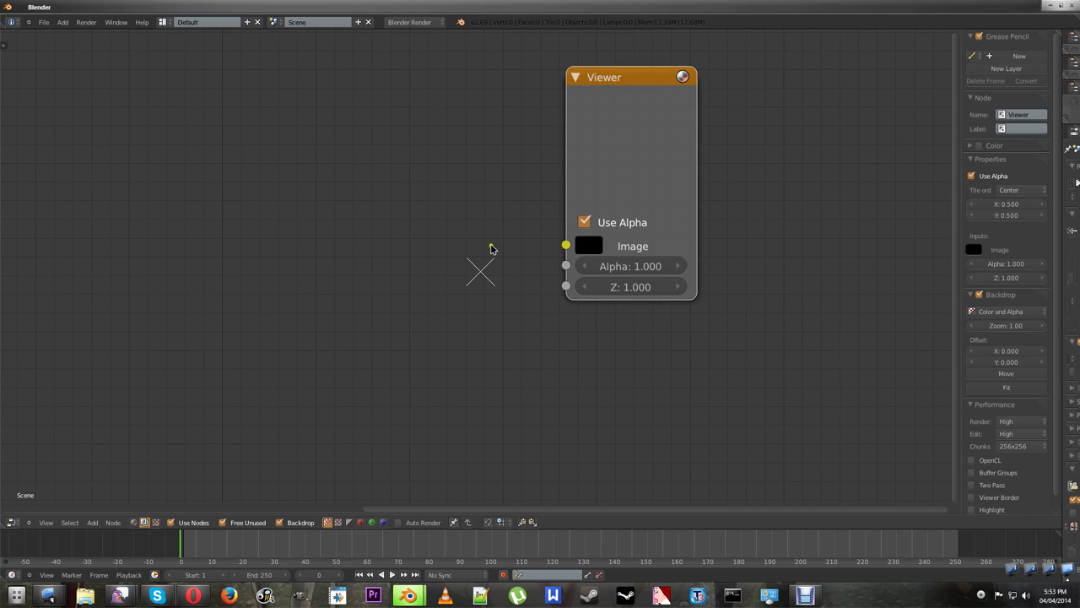
scroll(487, 246, "down", 3)
middle_click_drag(386, 274, 574, 245)
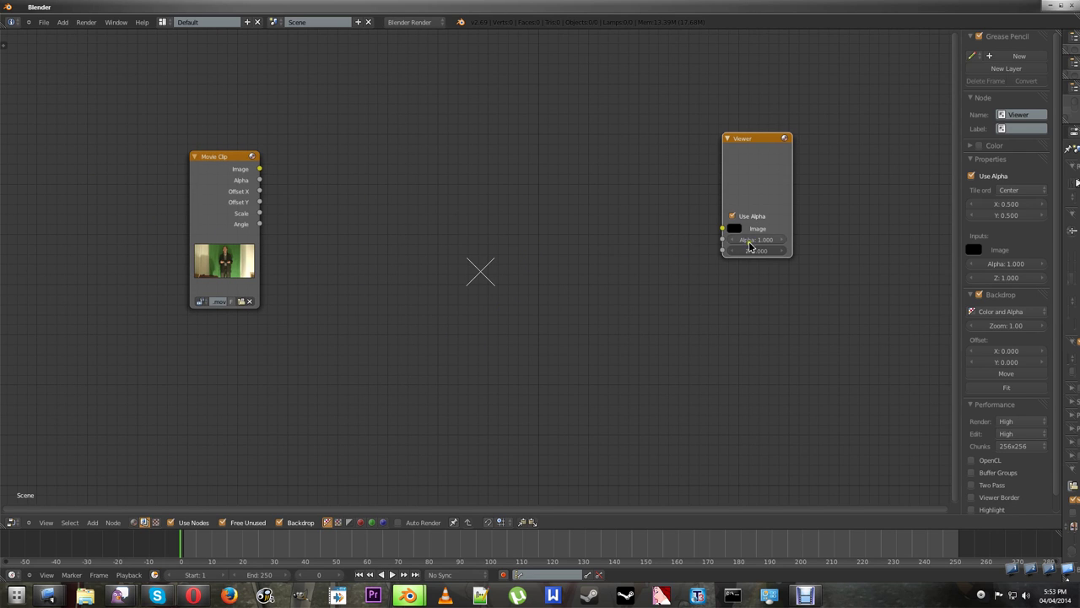
left_click_drag(761, 194, 811, 151)
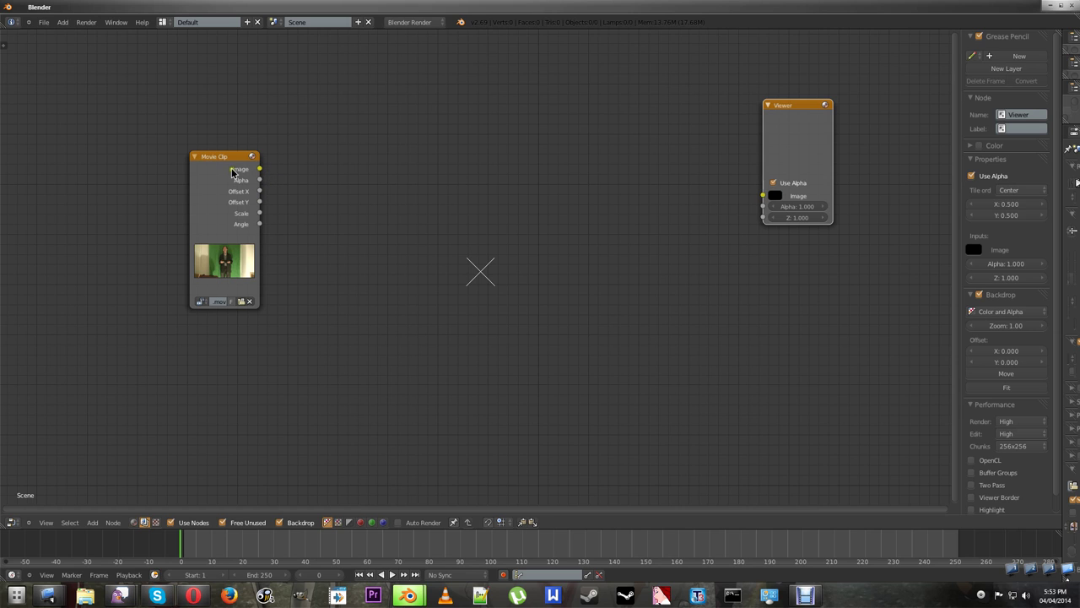
Connect the Movie Clip Image output to the Viewer's Image input.
left_click_drag(260, 170, 762, 195)
scroll(574, 278, "down", 1)
scroll(574, 279, "up", 1)
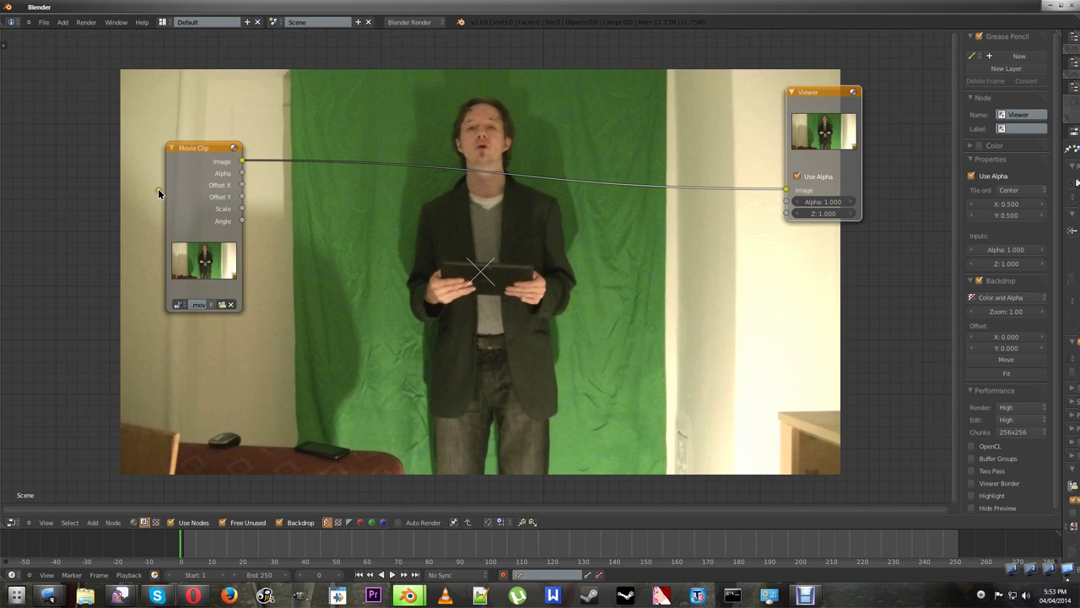
left_click(184, 192)
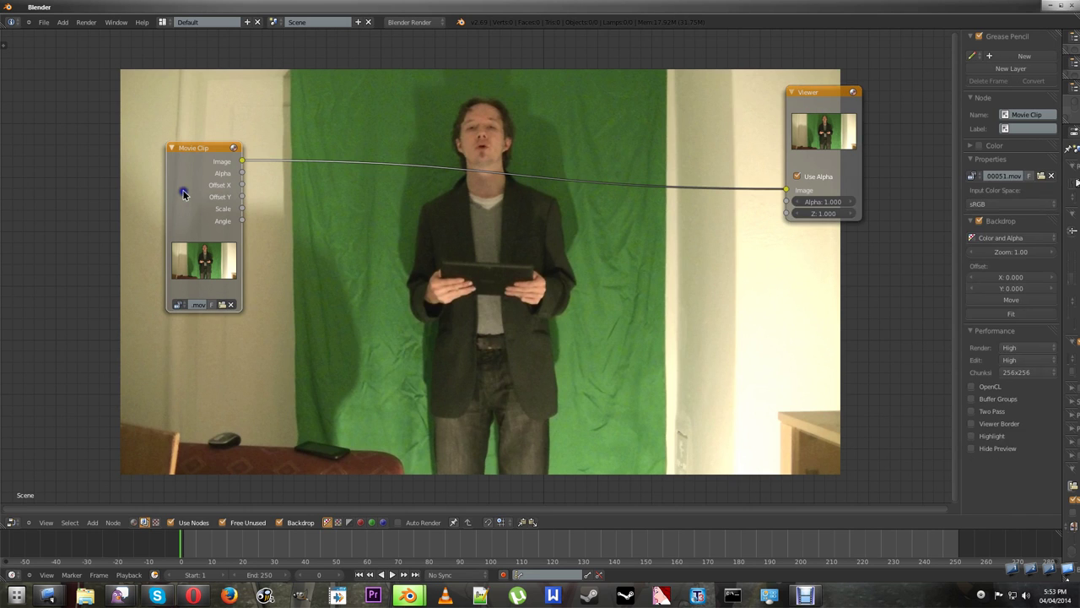
left_click(827, 121)
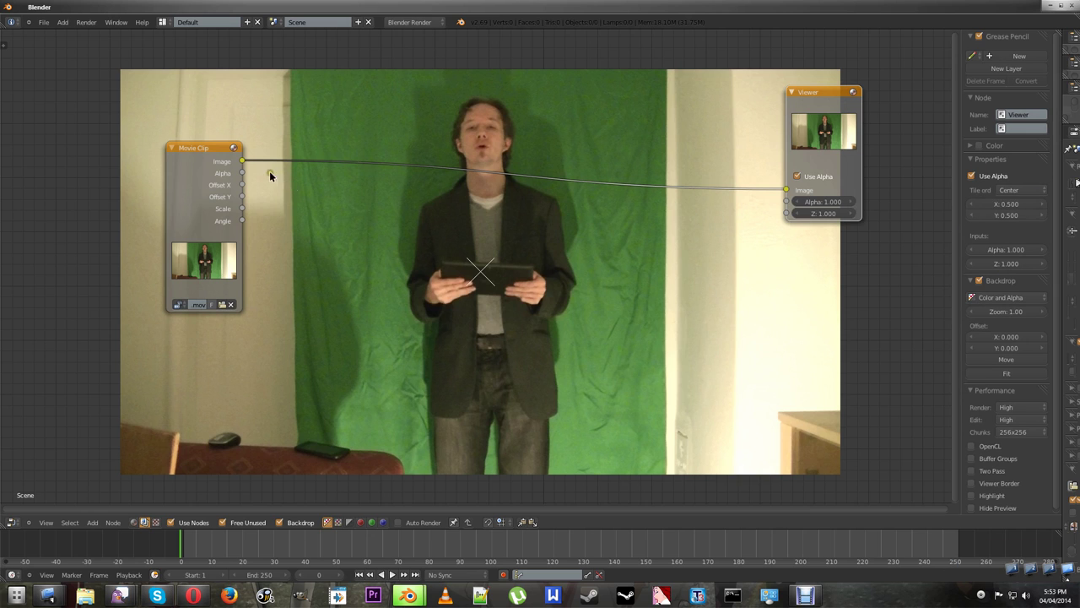
left_click(169, 191)
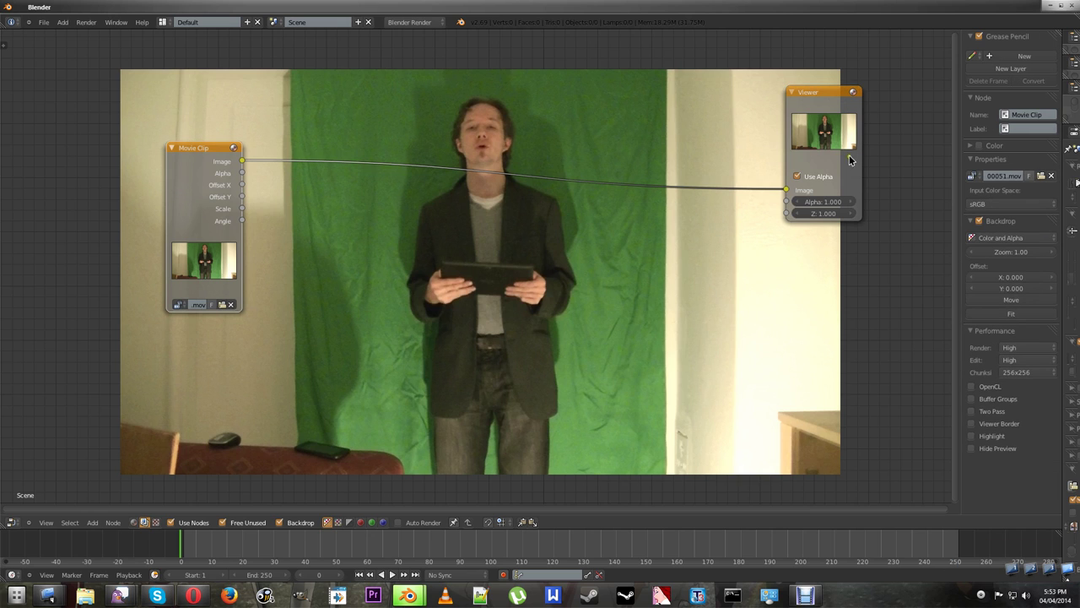
left_click(834, 108)
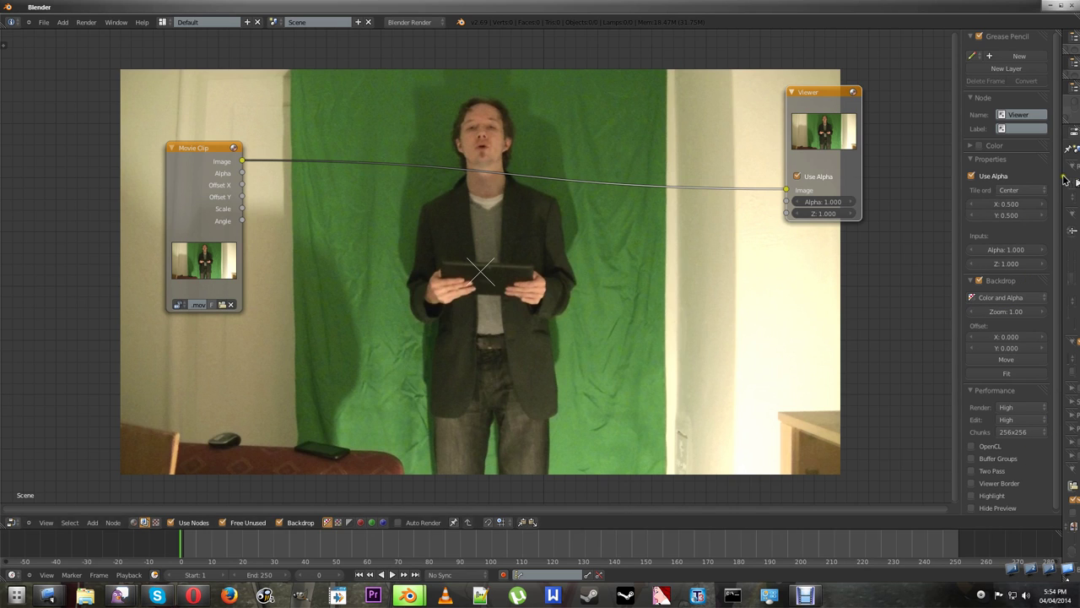
Shrink the backdrop footage to about 0.86 zoom and rearrange both nodes.
scroll(1059, 199, "down", 1)
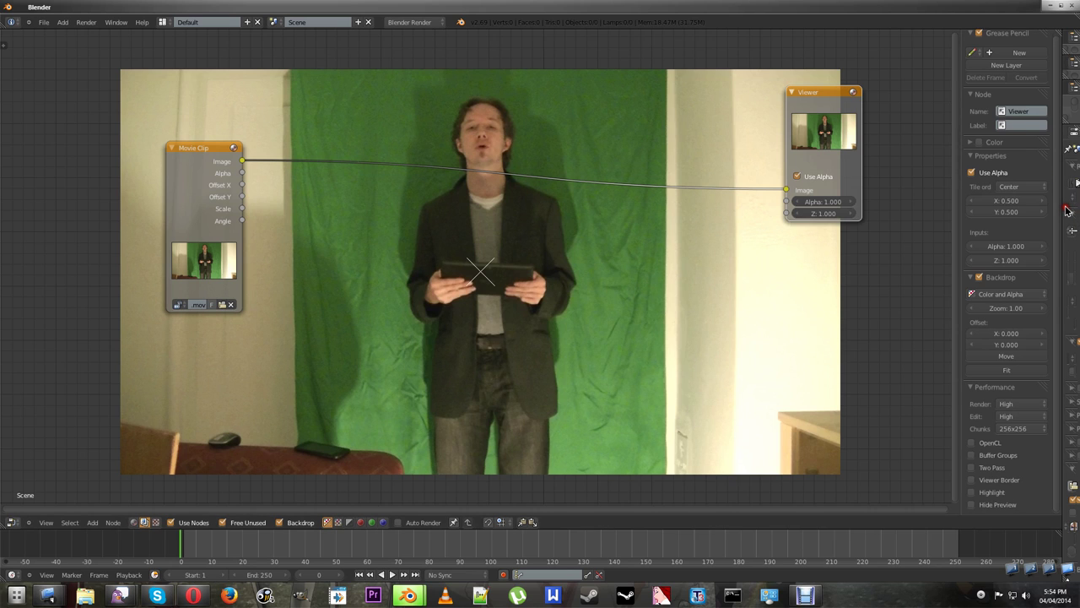
mouse_move(1009, 261)
left_mouse_down()
mouse_move(994, 268)
mouse_move(1011, 267)
left_mouse_up()
mouse_move(1018, 308)
left_mouse_down()
mouse_move(987, 311)
mouse_move(1025, 313)
left_mouse_up()
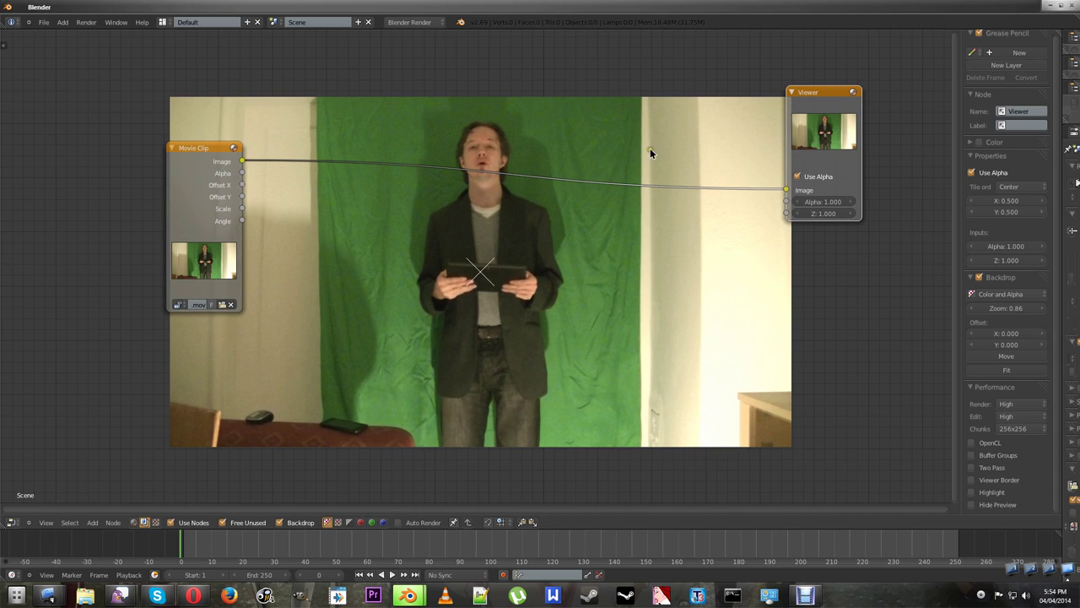
mouse_move(815, 108)
left_mouse_down()
mouse_move(770, 184)
mouse_move(804, 271)
mouse_move(823, 208)
mouse_move(793, 111)
mouse_move(825, 122)
left_mouse_up()
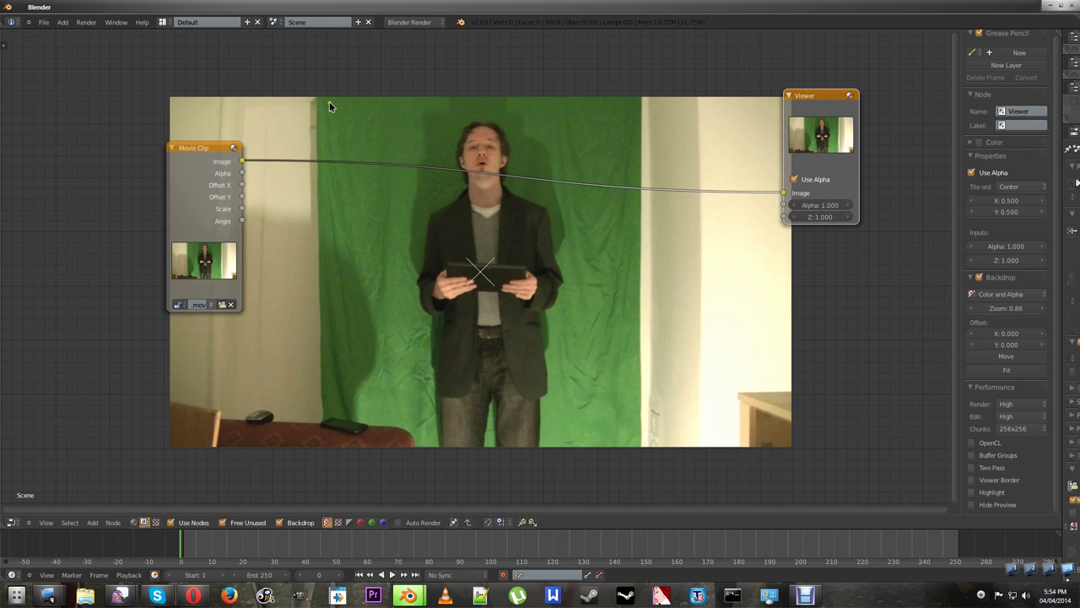
left_click_drag(186, 207, 114, 223)
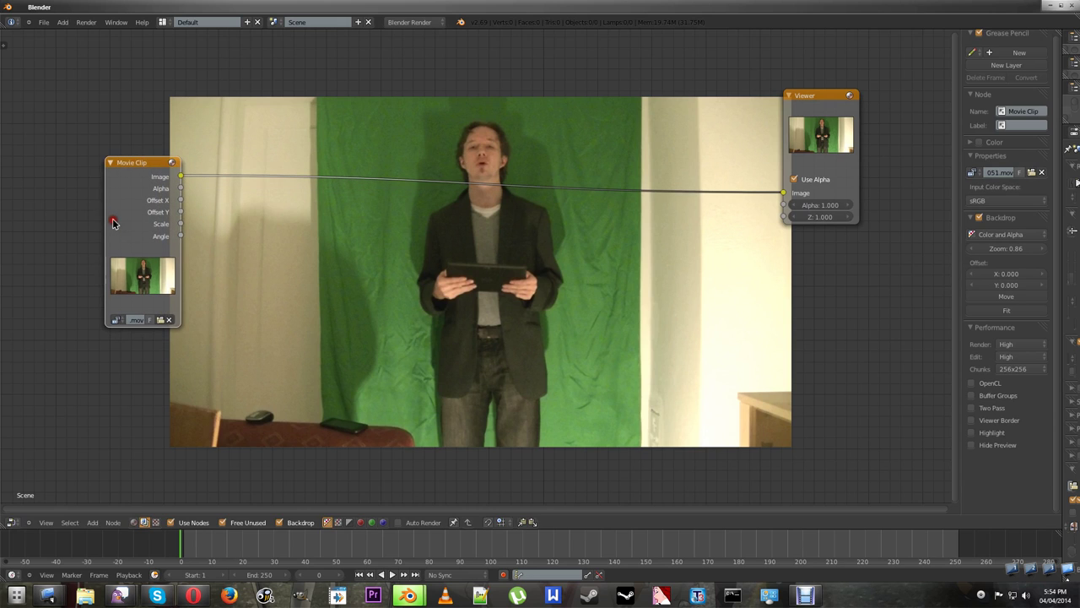
Add a Color Key node from the Add > Matte menu.
left_click(92, 522)
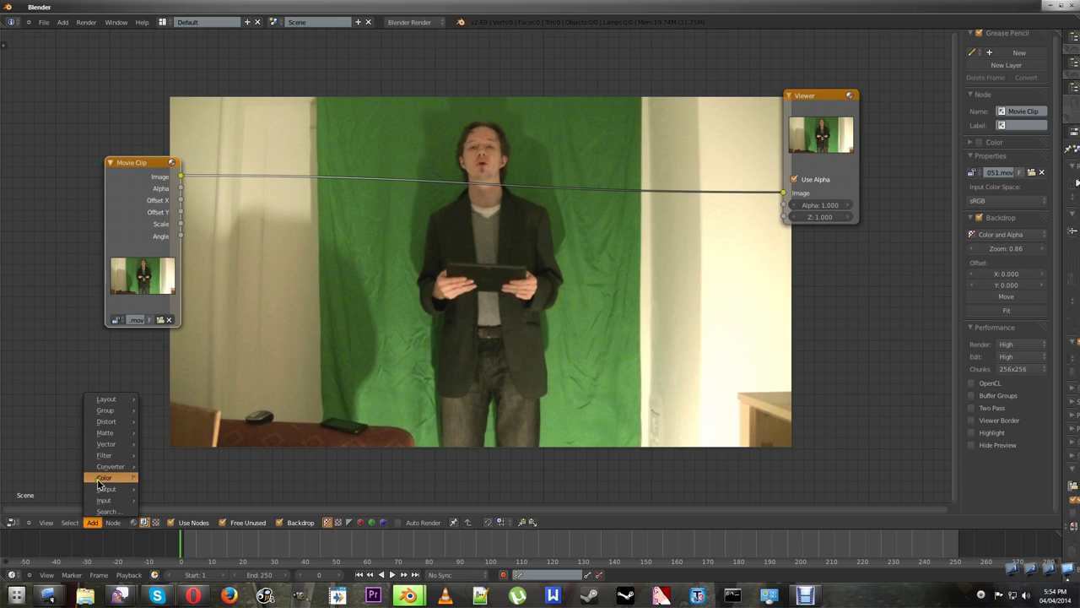
mouse_move(95, 481)
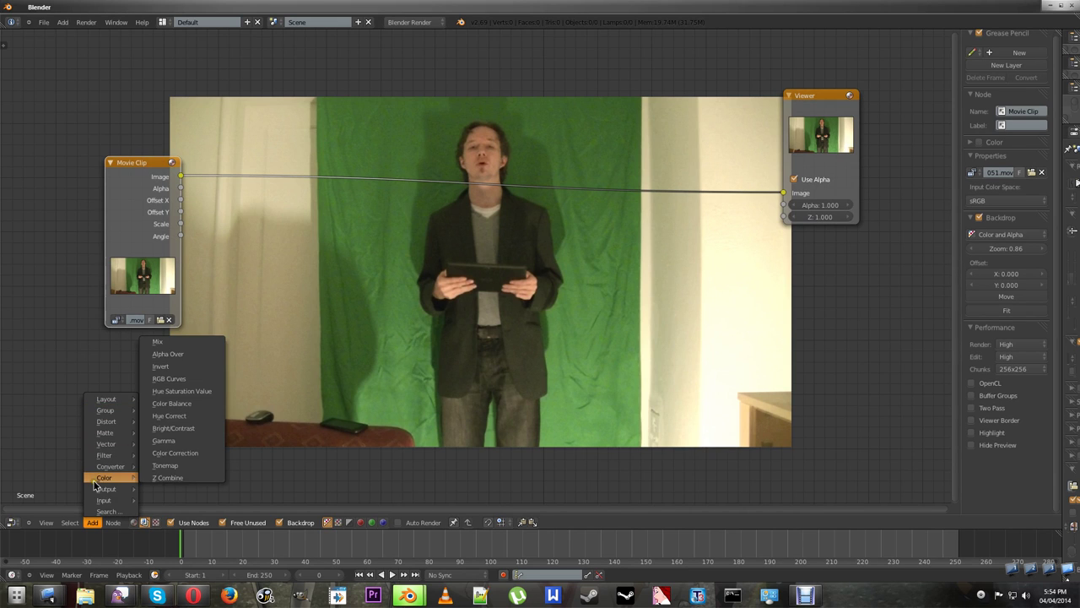
mouse_move(101, 436)
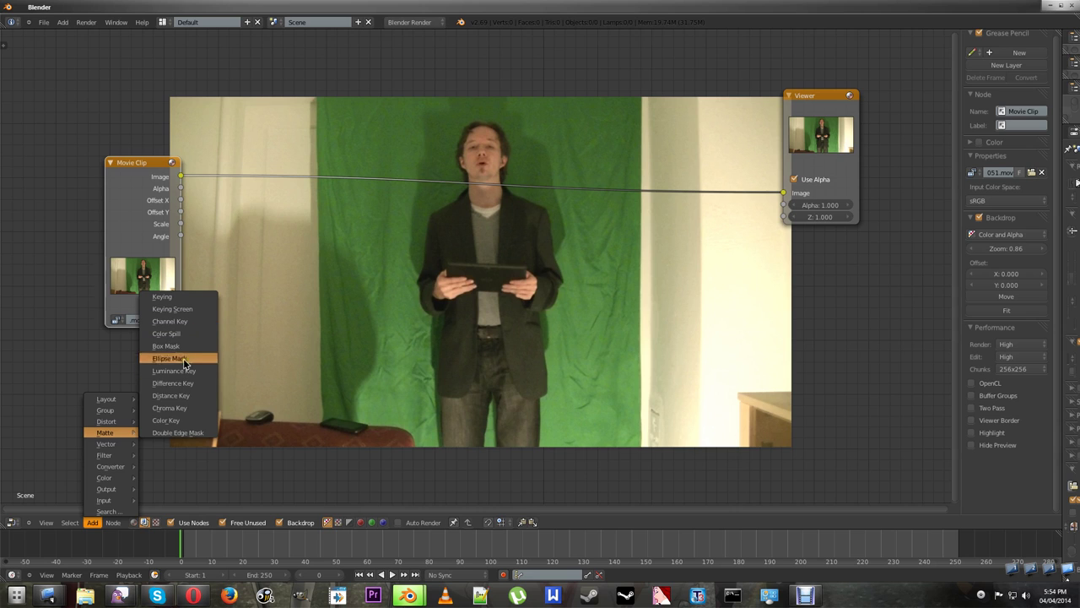
left_click(174, 424)
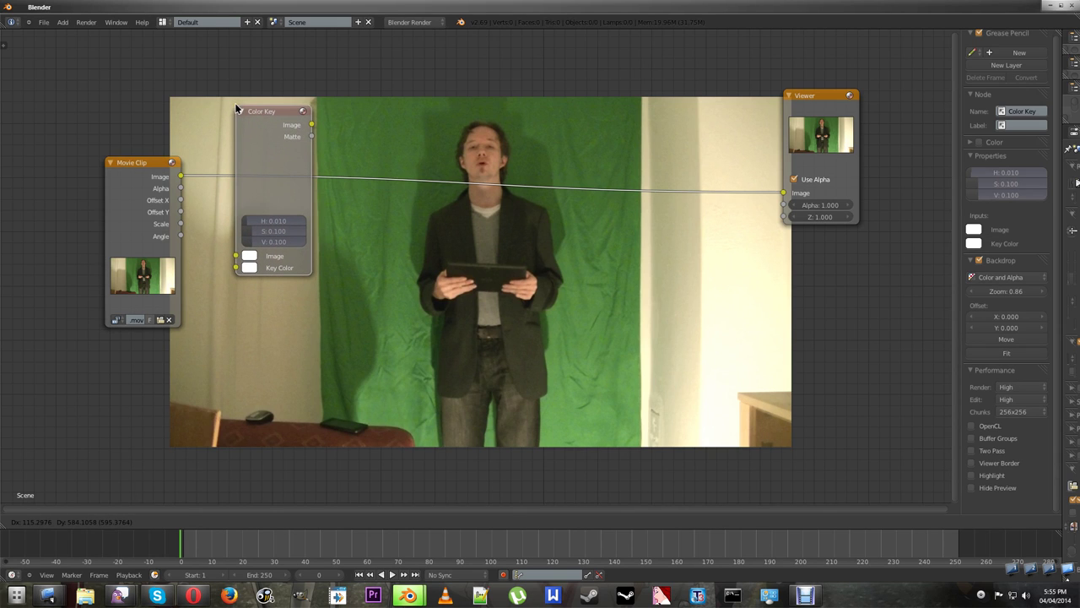
Drop the Color Key onto the clip-to-Viewer link and tidy the three nodes.
left_click(237, 109)
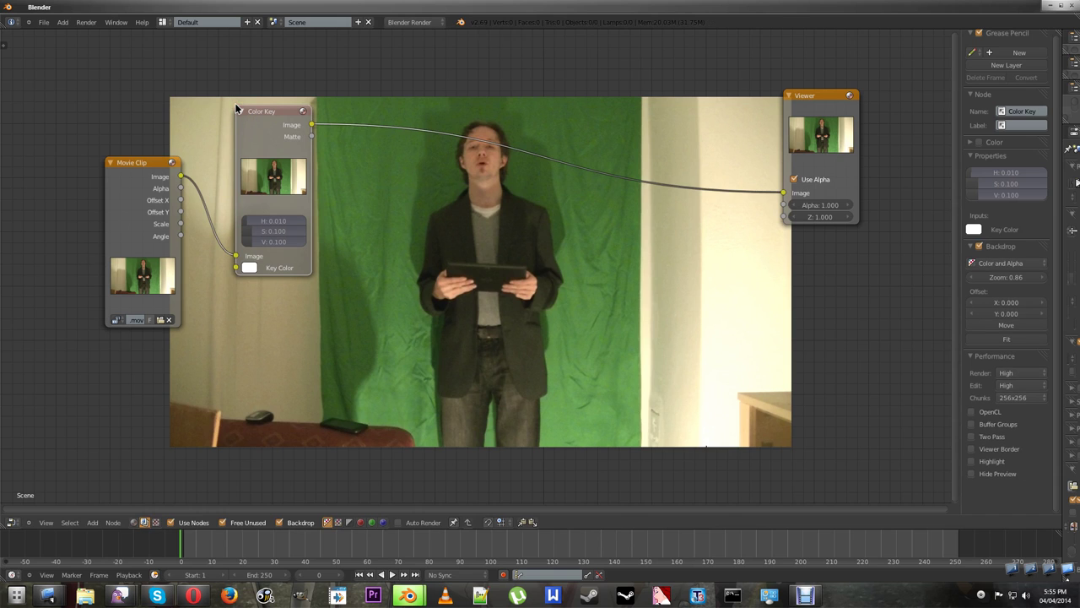
left_click_drag(255, 112, 246, 139)
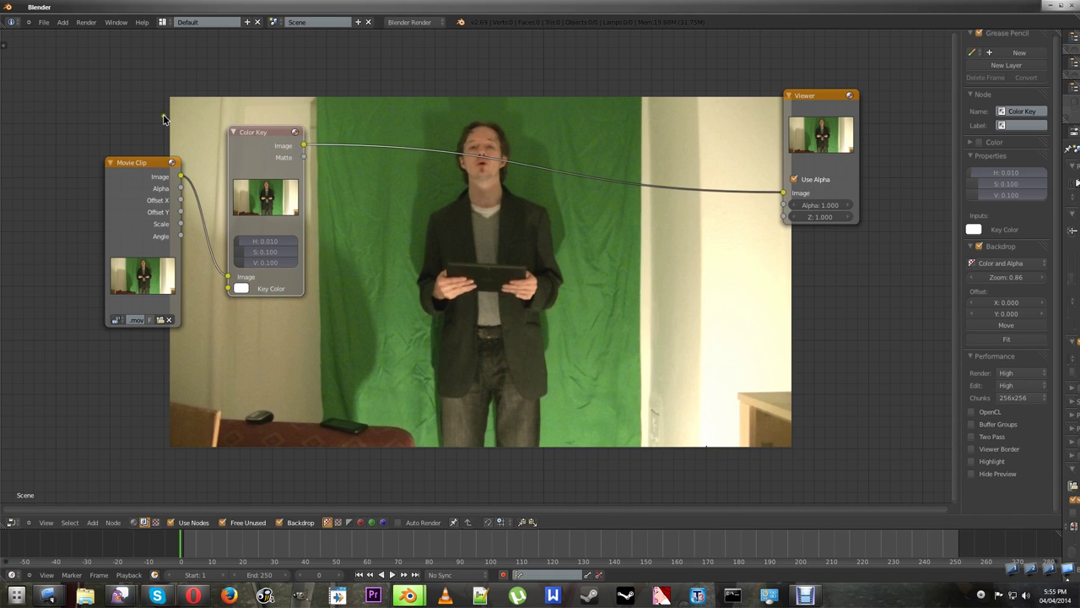
left_click_drag(138, 161, 131, 158)
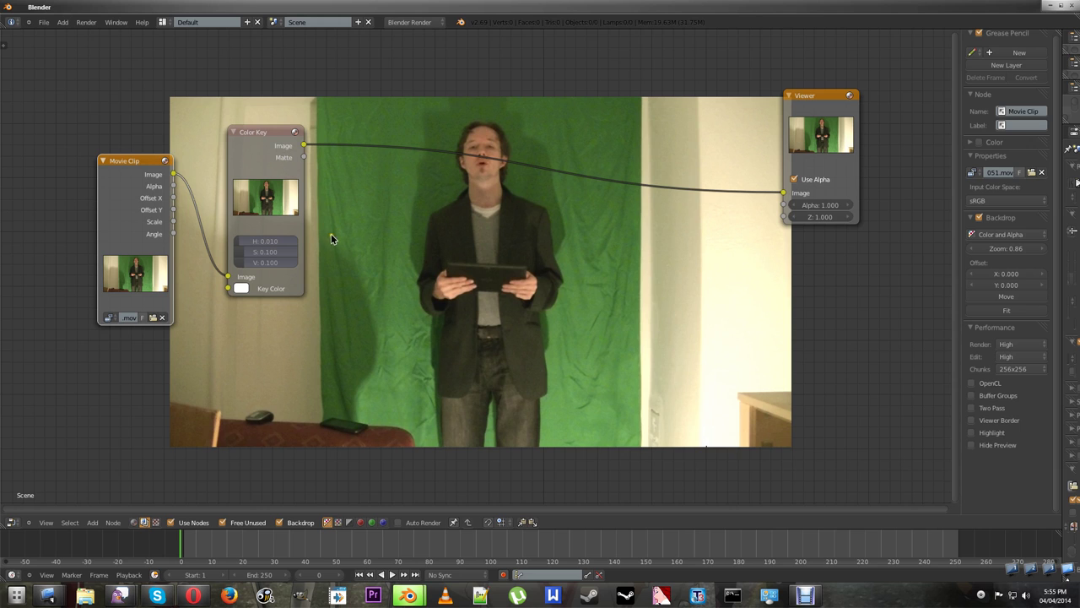
left_click_drag(253, 161, 239, 228)
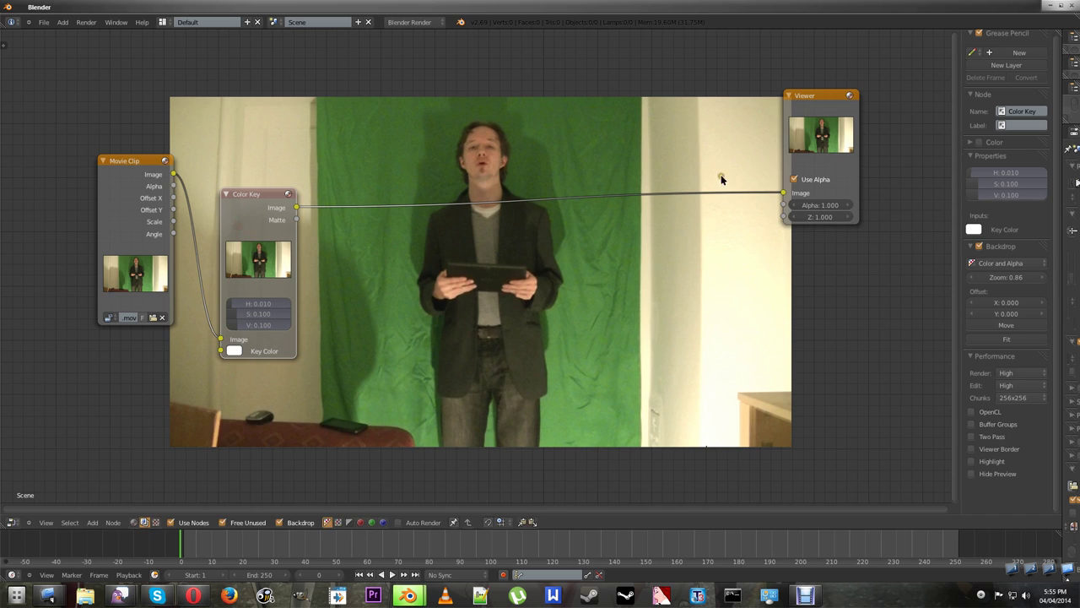
left_click_drag(824, 118, 838, 150)
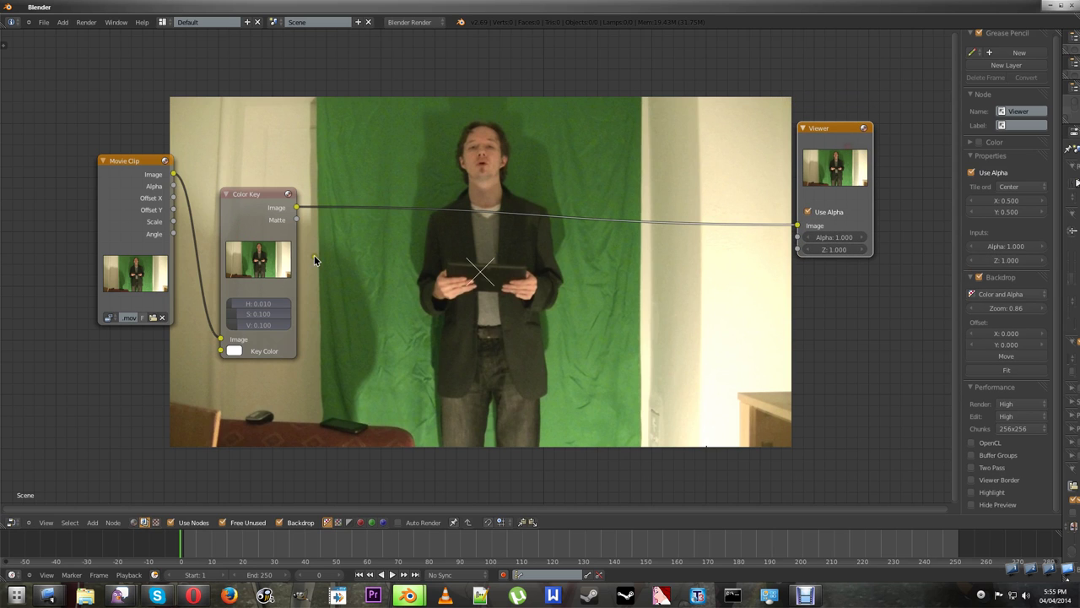
Sample the green backdrop as key colour and tune Color Key to H 0.201, S 0.109.
left_click(234, 351)
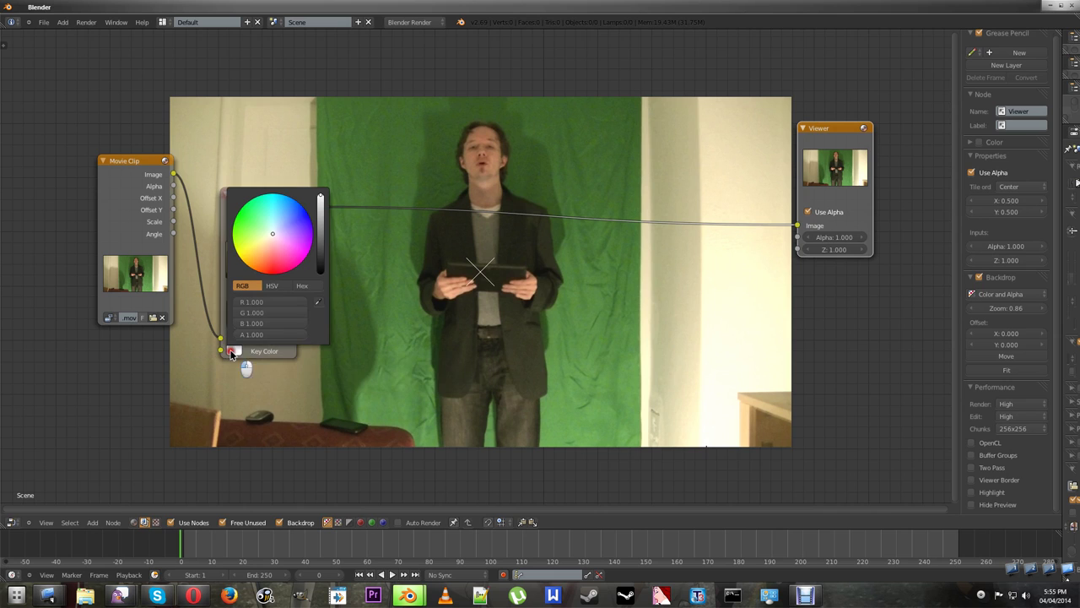
left_click(319, 301)
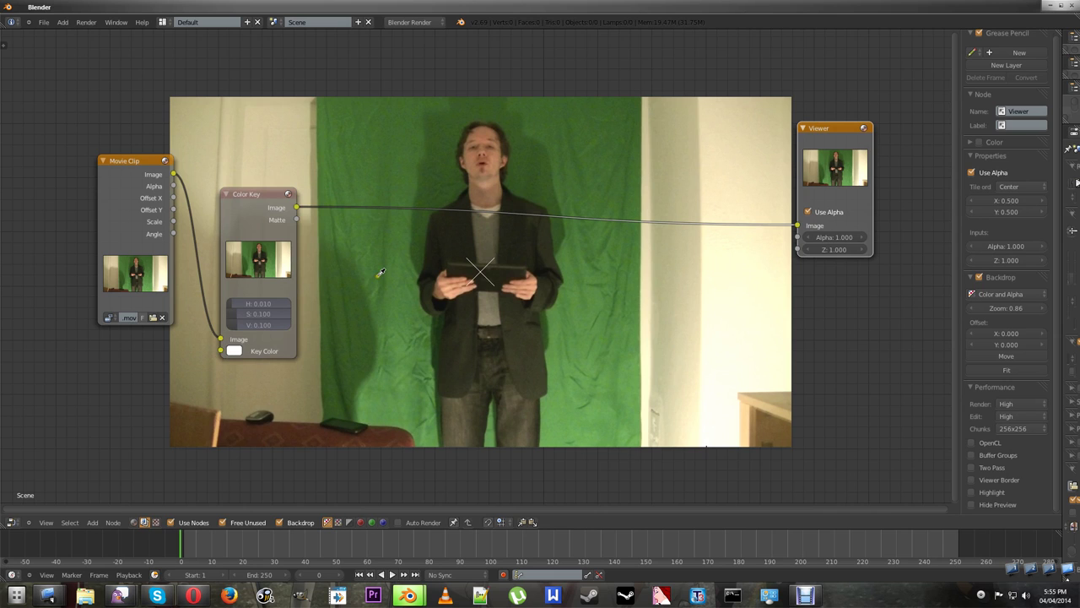
left_click(416, 151)
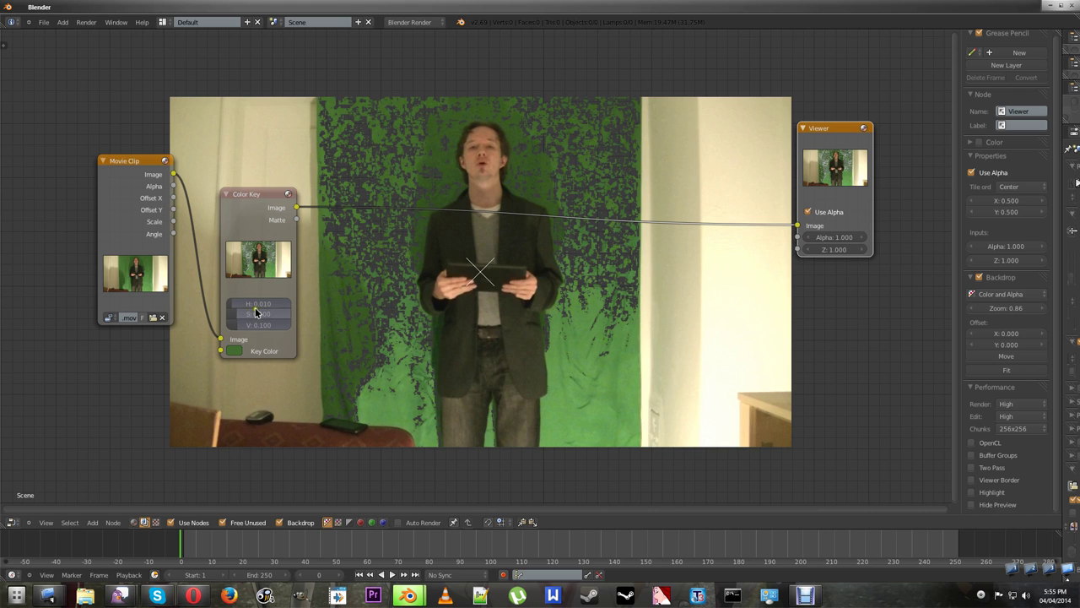
left_click_drag(233, 309, 249, 328)
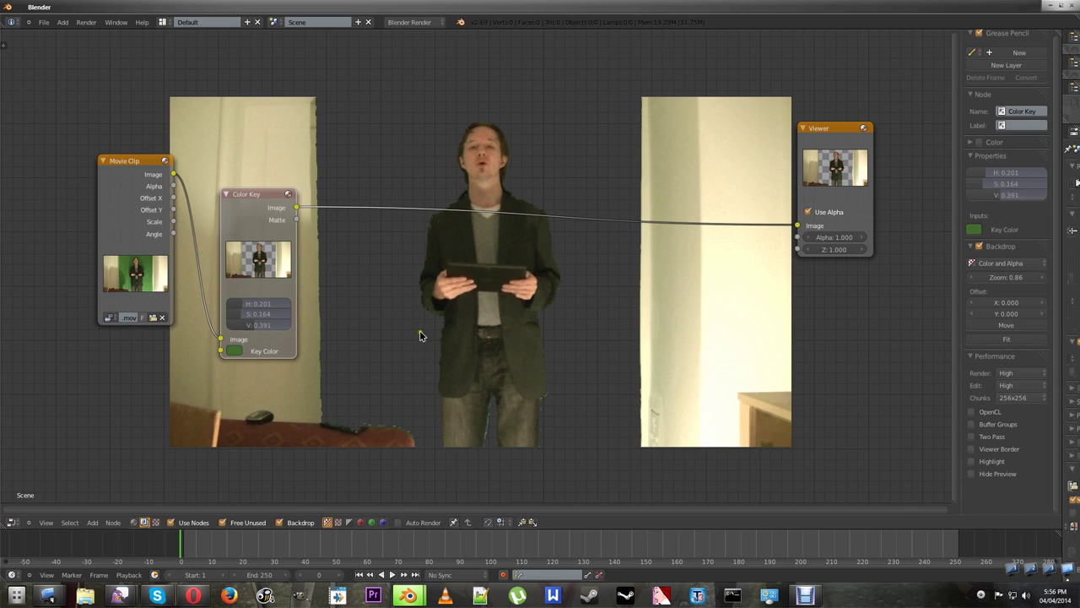
left_click_drag(237, 315, 239, 332)
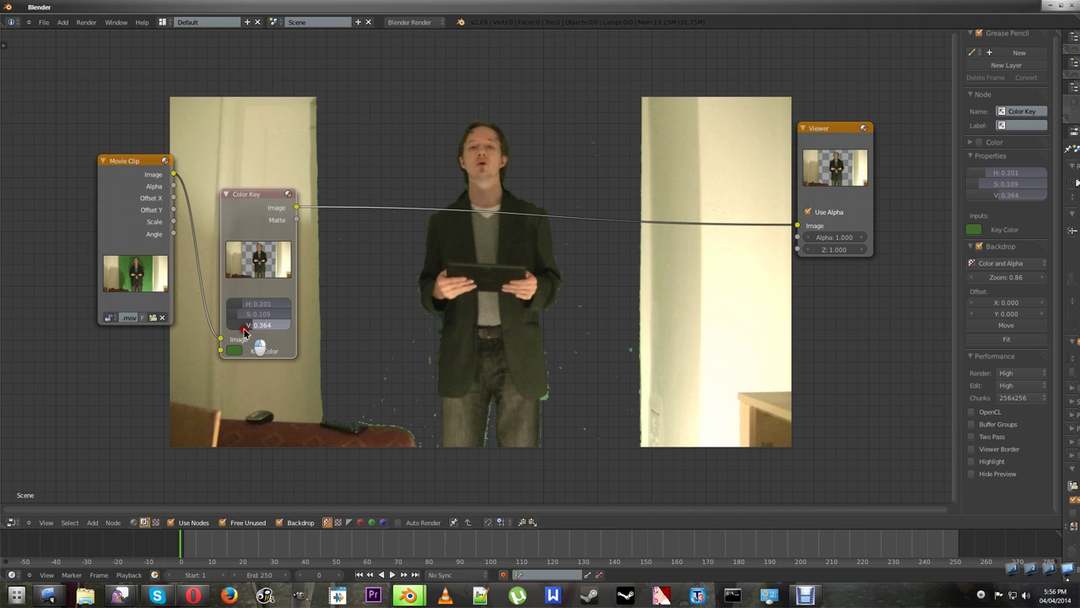
Re-sample the key colour from the green screen, detaching the clip link along the way.
left_click(234, 350)
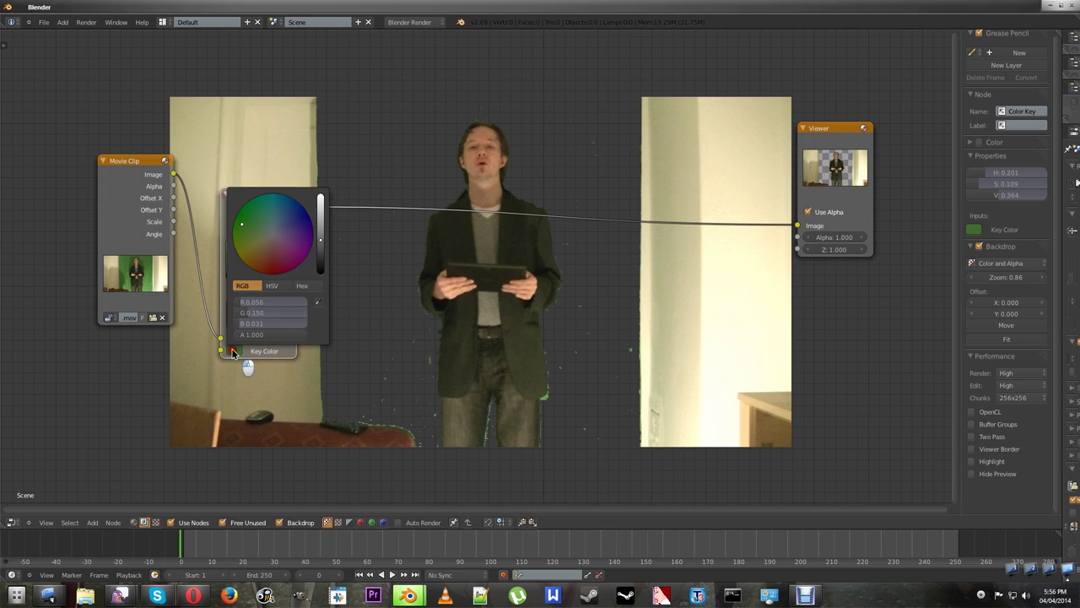
left_click(317, 302)
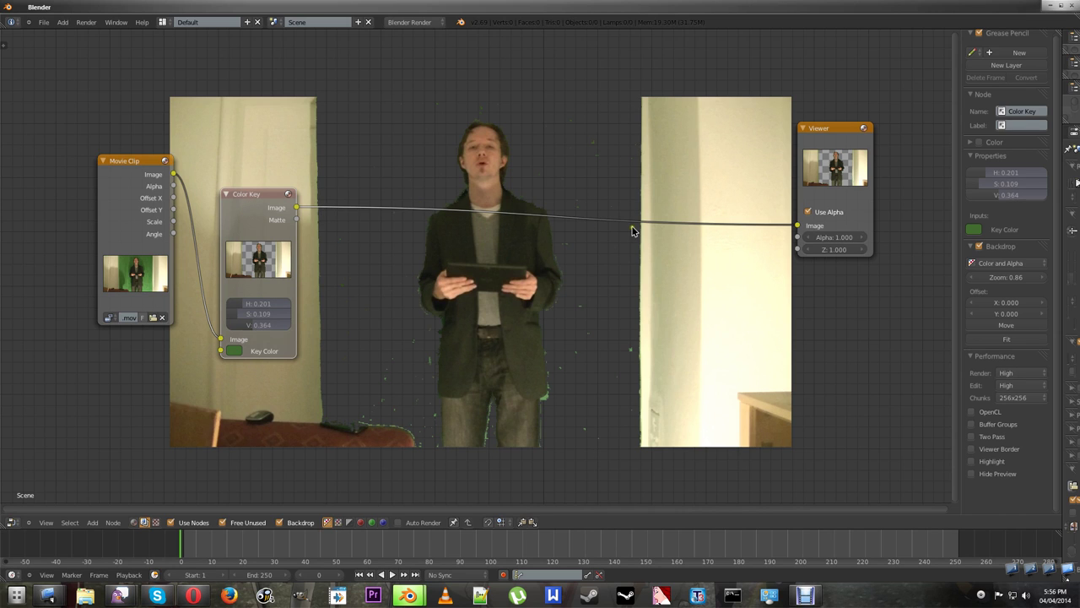
left_click_drag(221, 339, 798, 225)
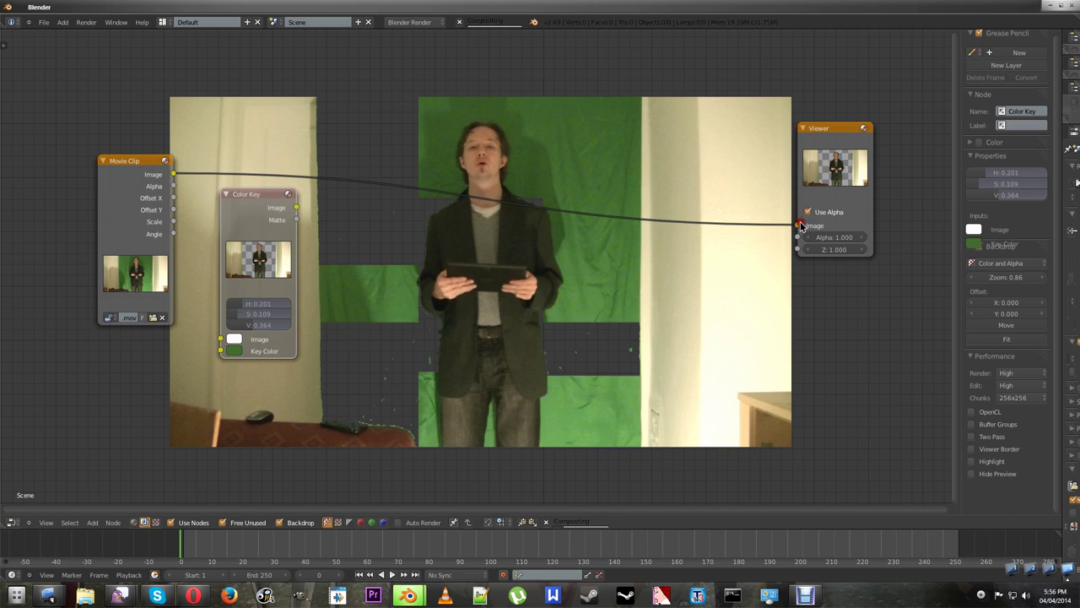
left_click(236, 352)
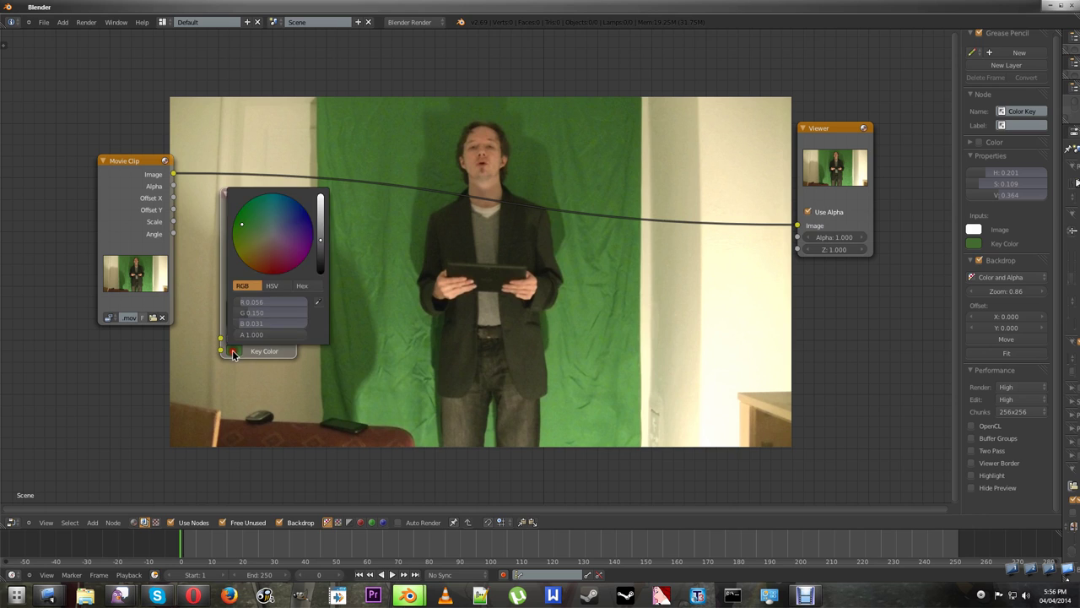
left_click(235, 351)
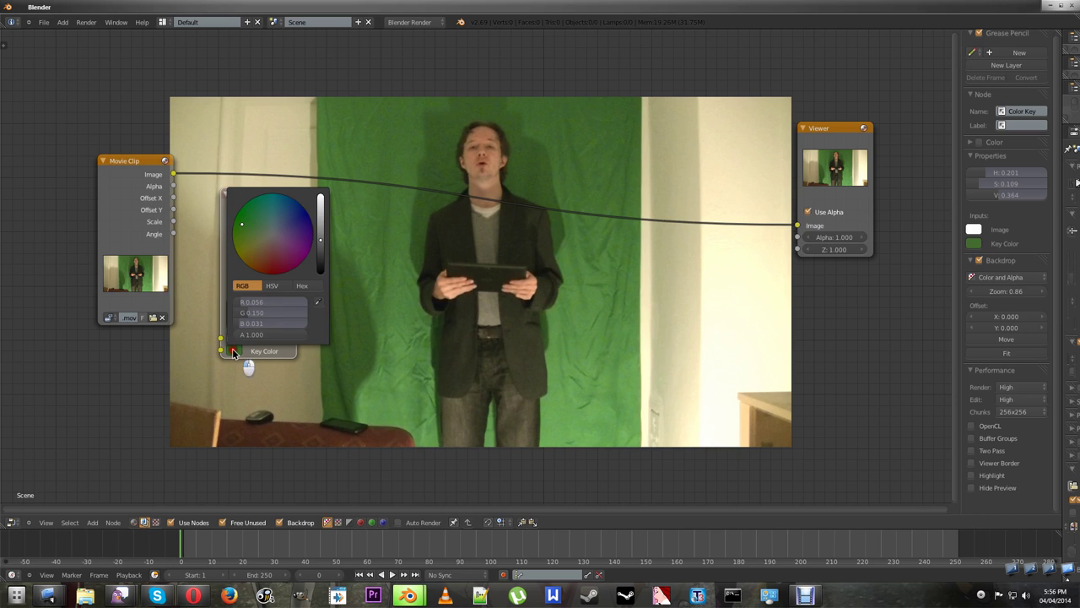
left_click(320, 302)
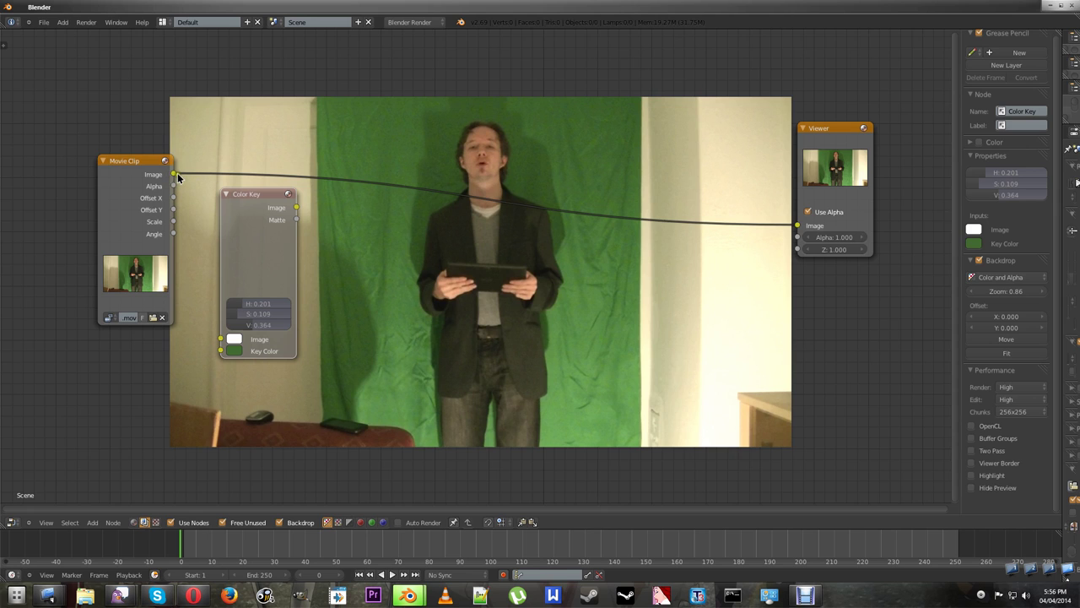
Rewire Movie Clip → Color Key → Viewer and adjust tolerances to H 0.255, S 0.100, V 0.173.
left_click_drag(174, 174, 220, 340)
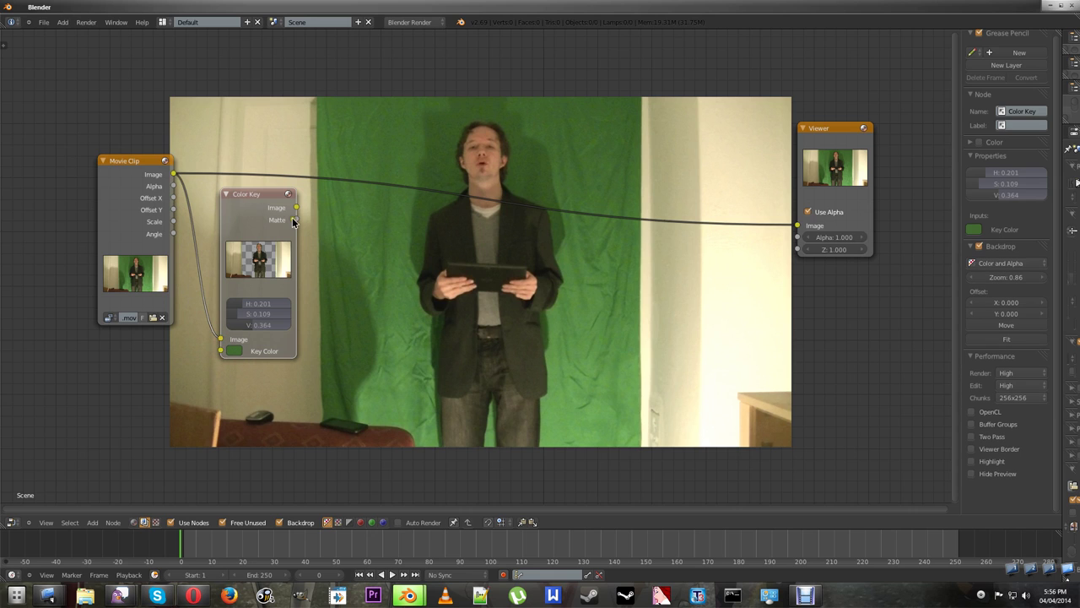
left_click_drag(296, 206, 797, 226)
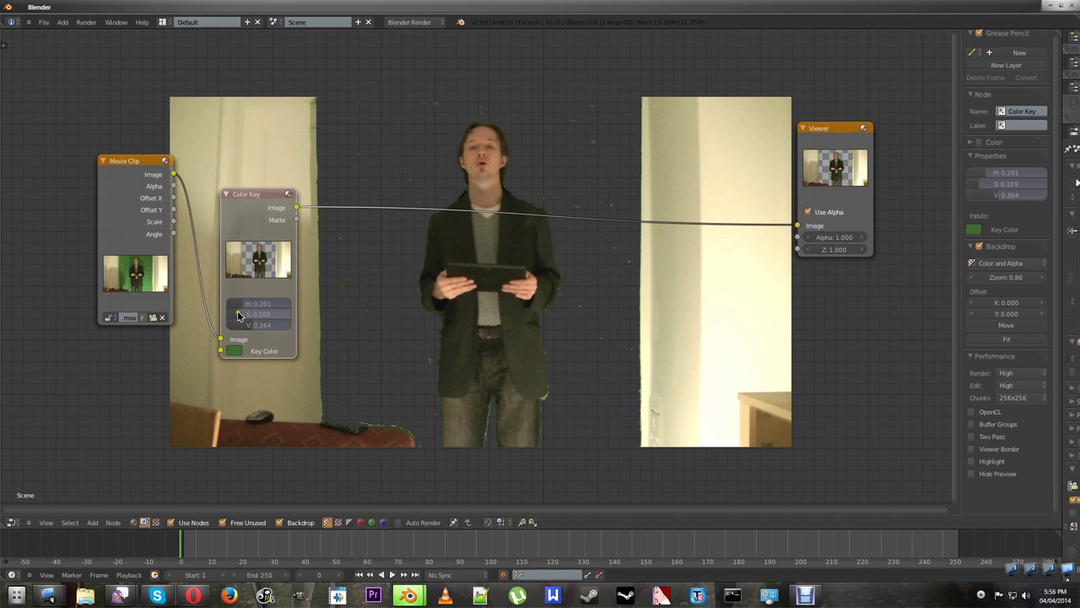
mouse_move(252, 328)
left_mouse_down()
mouse_move(242, 305)
mouse_move(285, 311)
mouse_move(241, 313)
mouse_move(243, 329)
mouse_move(236, 316)
left_mouse_up()
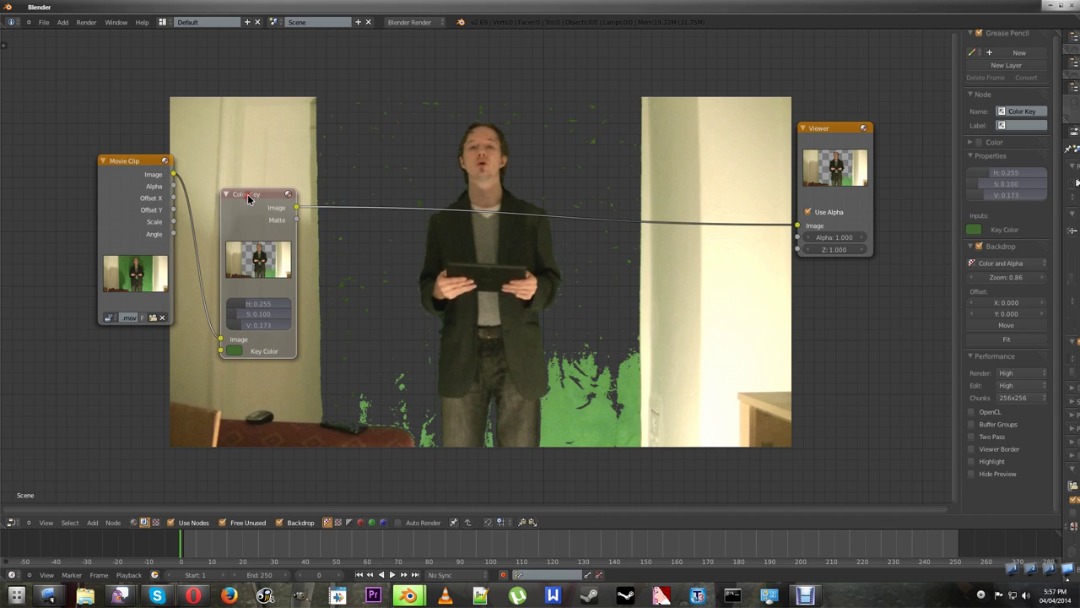
Replace the Color Key with a Channel Key wired between Movie Clip and Viewer.
key("x")
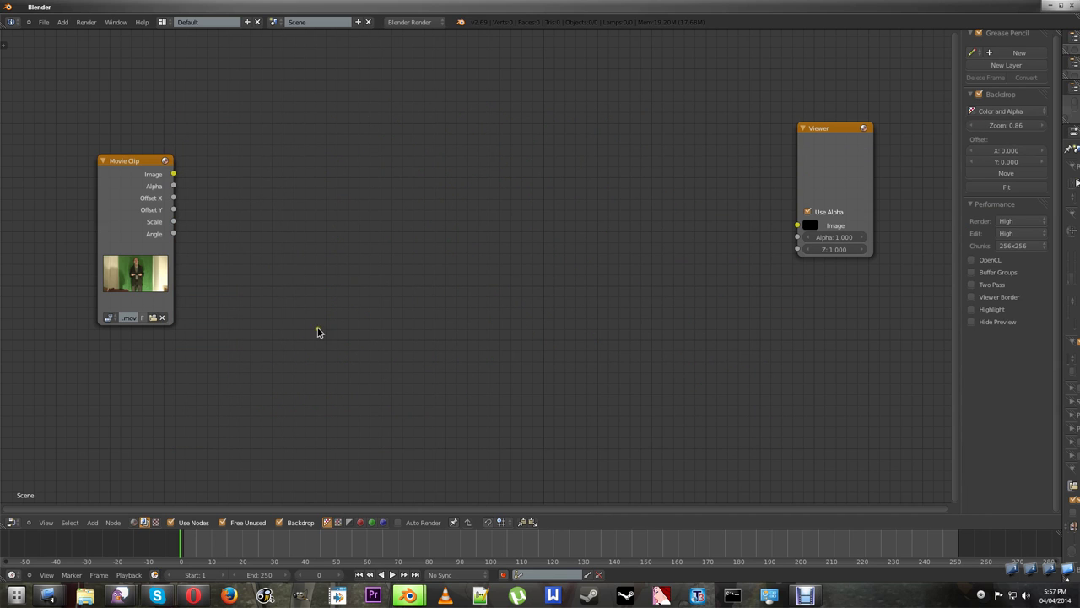
left_click(92, 522)
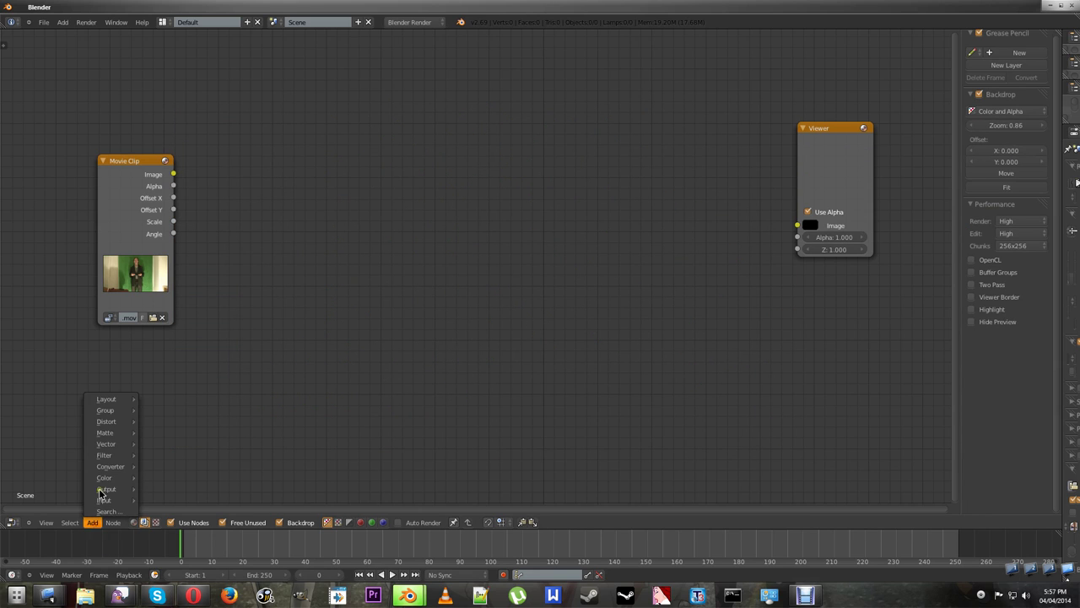
mouse_move(117, 432)
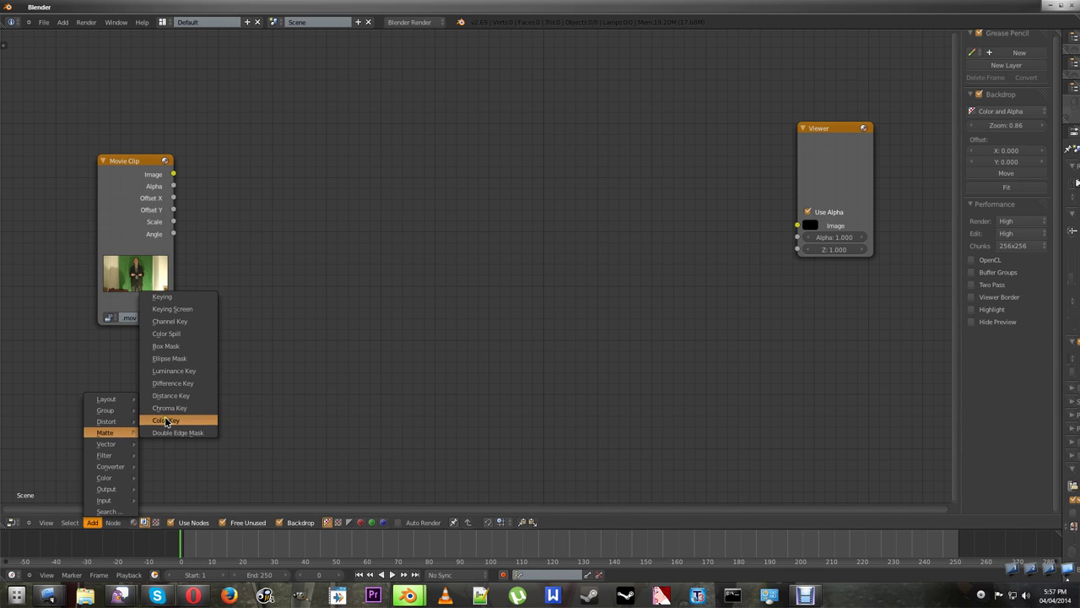
left_click(181, 321)
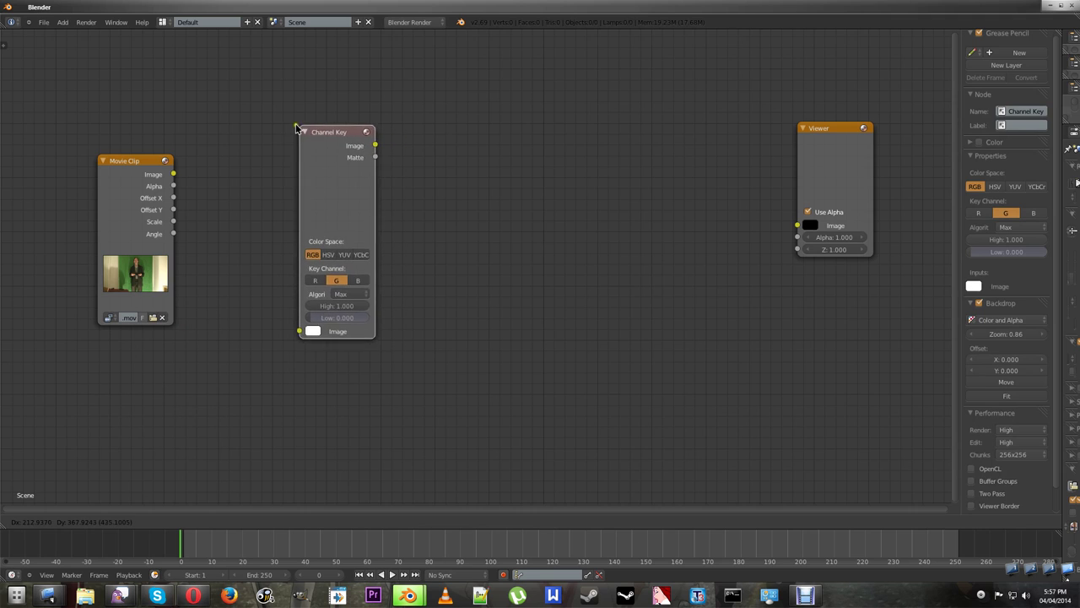
left_click(268, 132)
left_click_drag(173, 175, 267, 336)
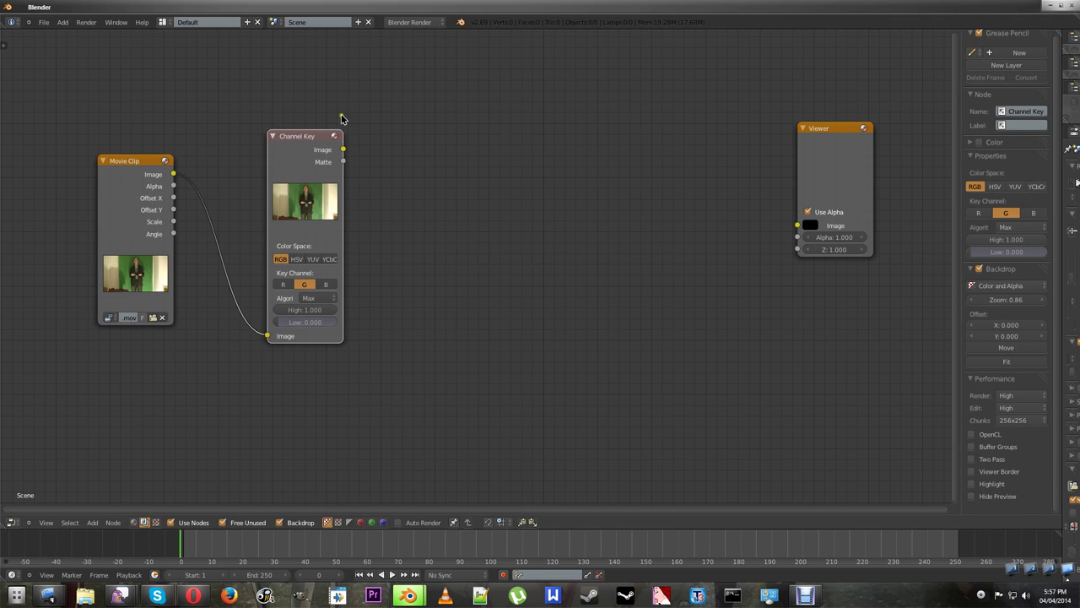
left_click_drag(343, 150, 787, 228)
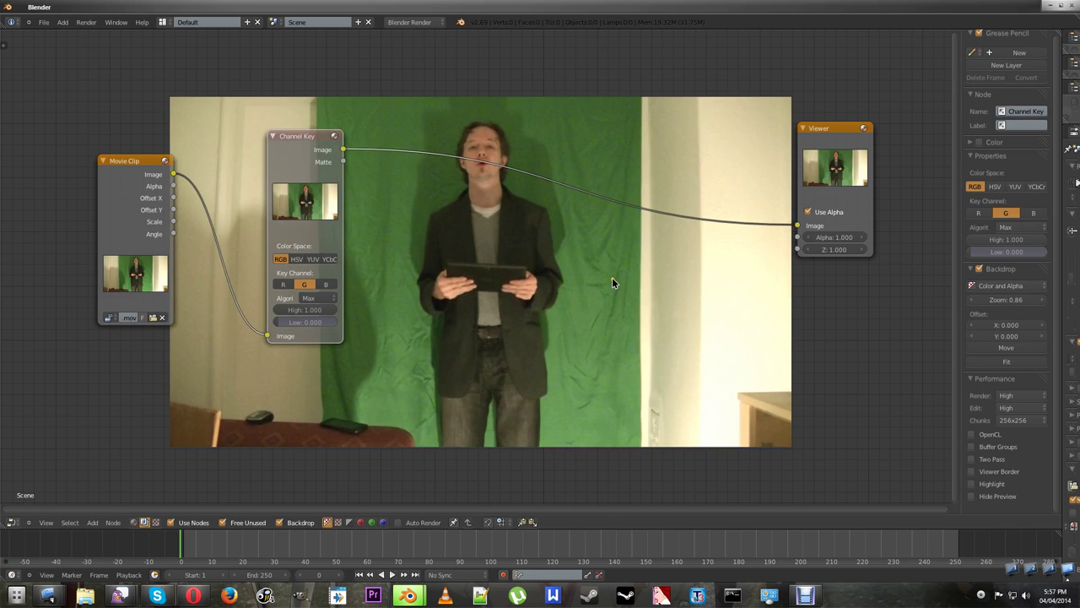
left_click_drag(286, 168, 234, 164)
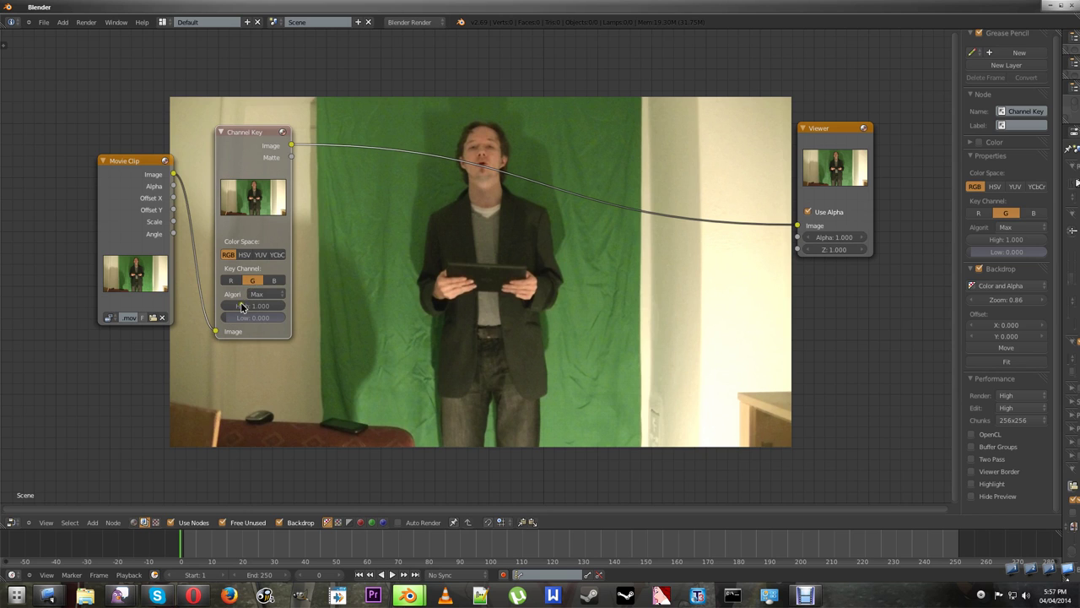
Raise the Channel Key Low threshold to 0.982 to clear the green screen.
left_click_drag(233, 320, 290, 318)
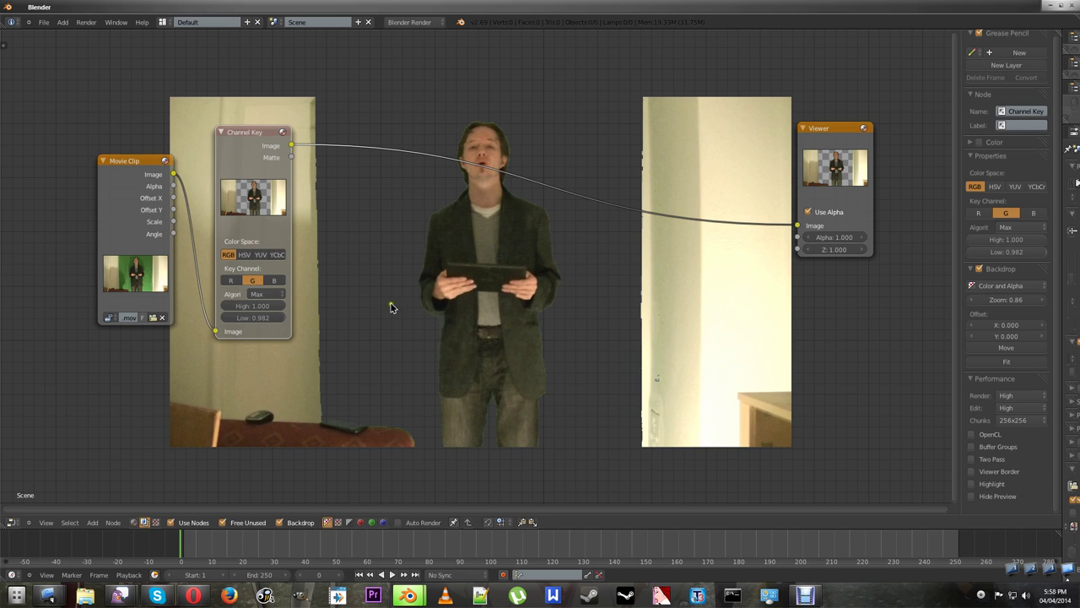
scroll(462, 287, "up", 2)
scroll(463, 287, "down", 2)
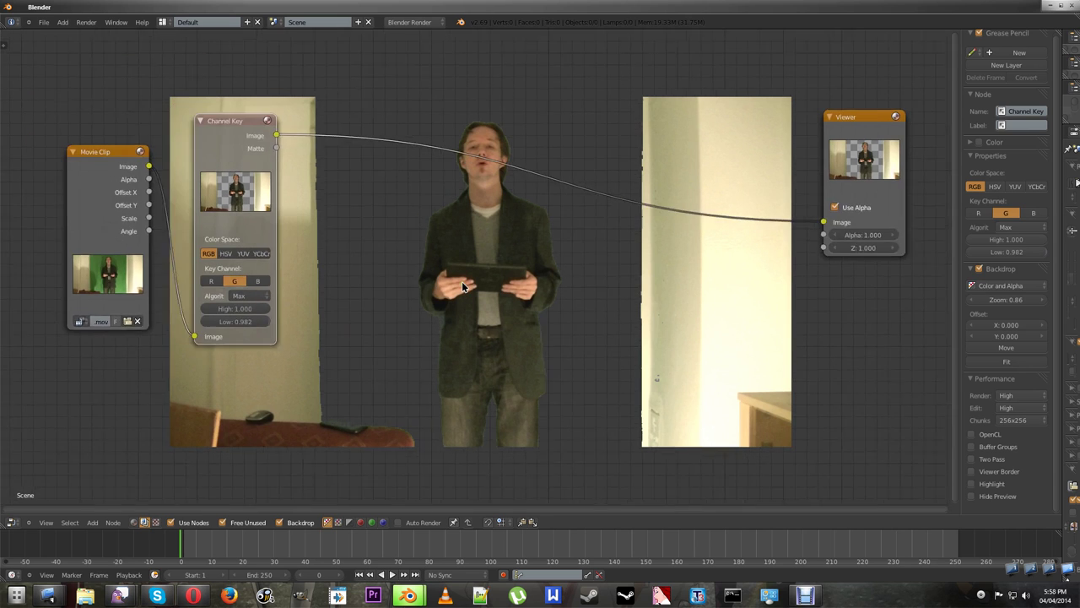
Raise the Viewer node's Backdrop Zoom from 0.86 to 0.93.
left_click(857, 139)
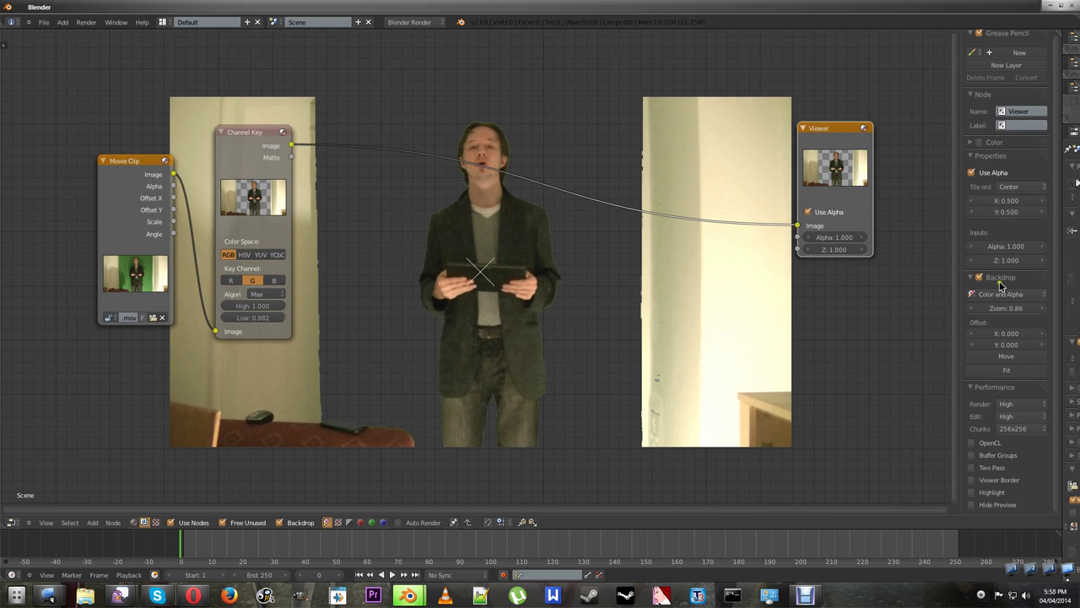
left_click_drag(1006, 310, 983, 333)
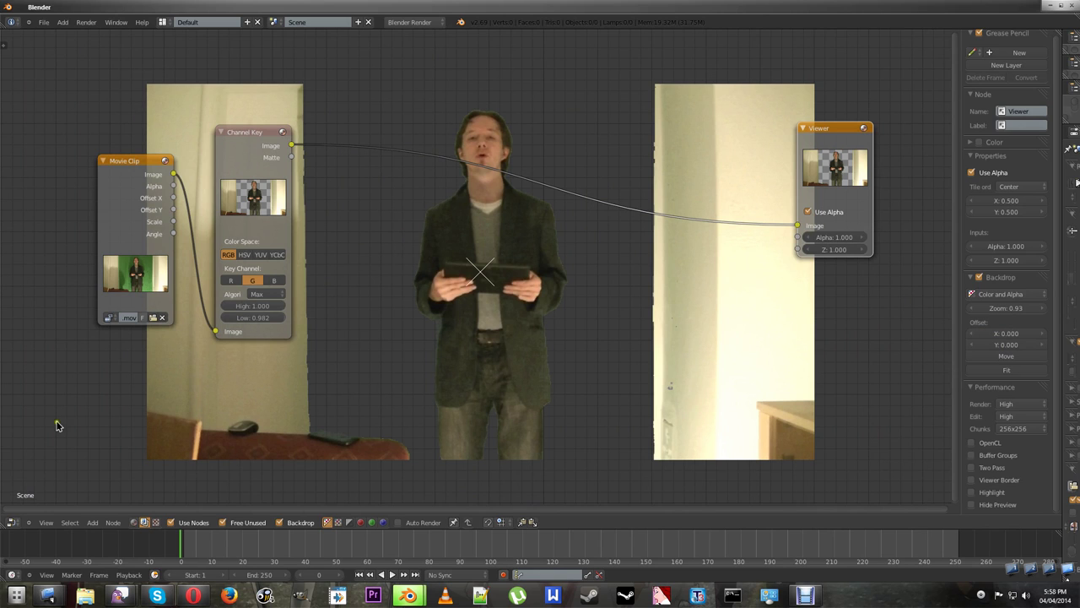
left_click(93, 523)
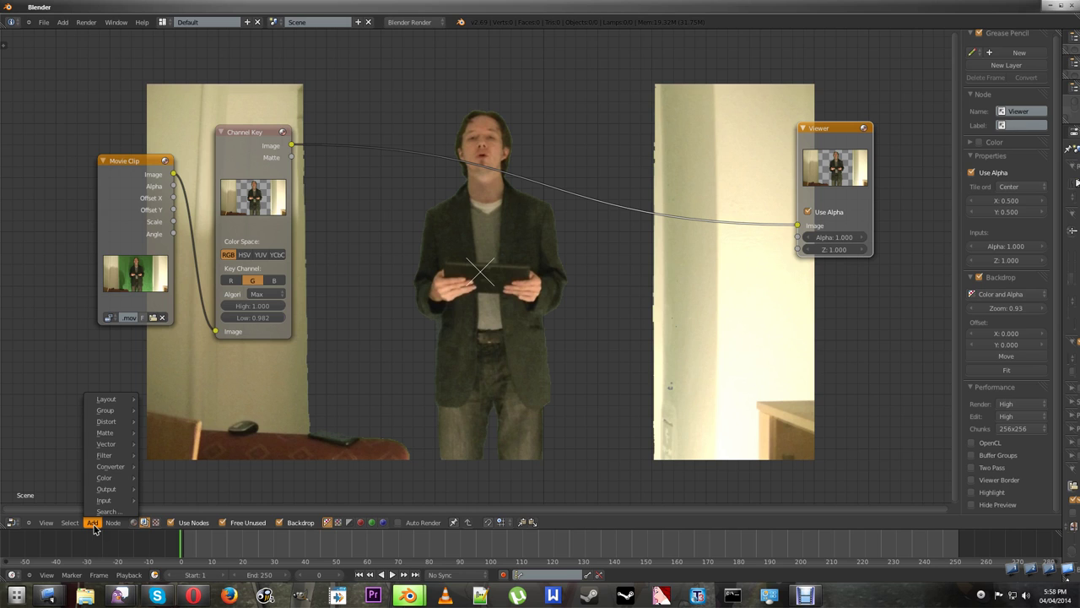
Add a Distort > Crop node on the Channel Key–Viewer link.
mouse_move(106, 423)
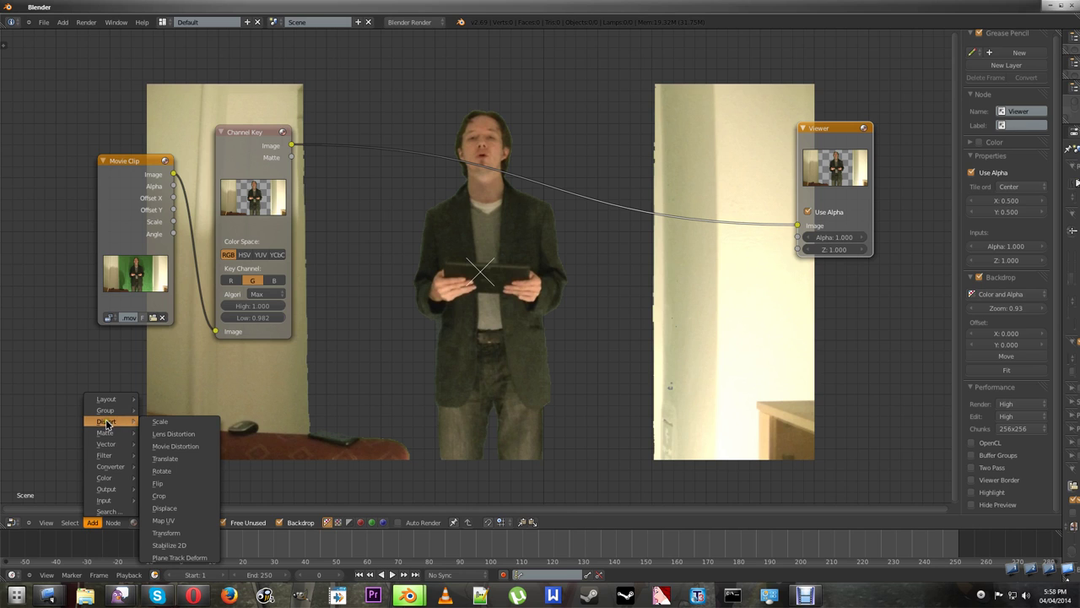
left_click(167, 497)
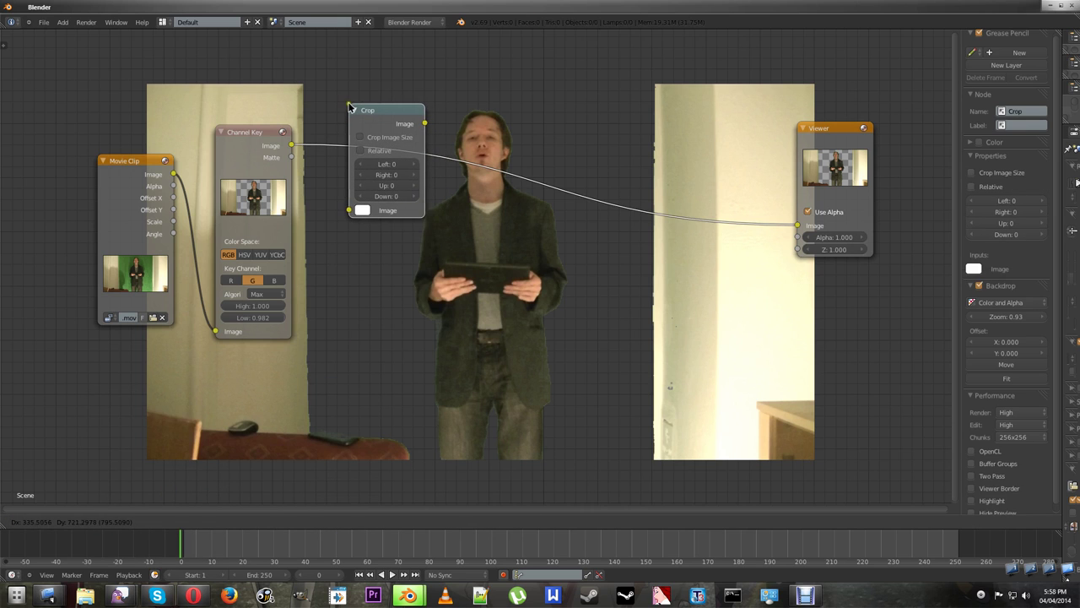
left_click(350, 107)
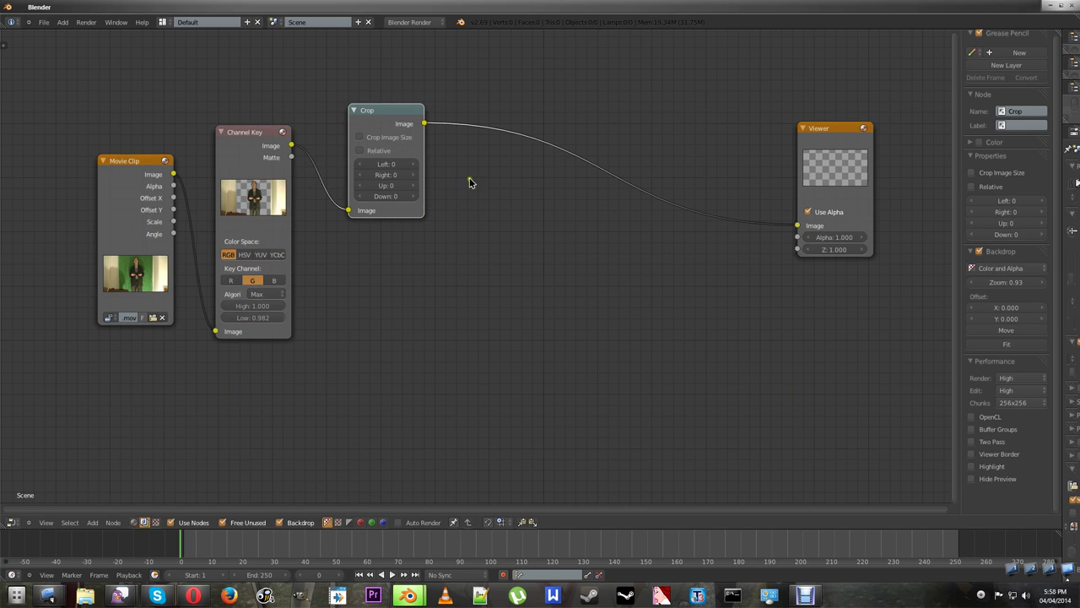
Set the crop to Left 485, Right 944, Up 850, Down 35.
left_click_drag(399, 196, 536, 187)
left_click_drag(387, 175, 480, 176)
left_click_drag(377, 165, 251, 190)
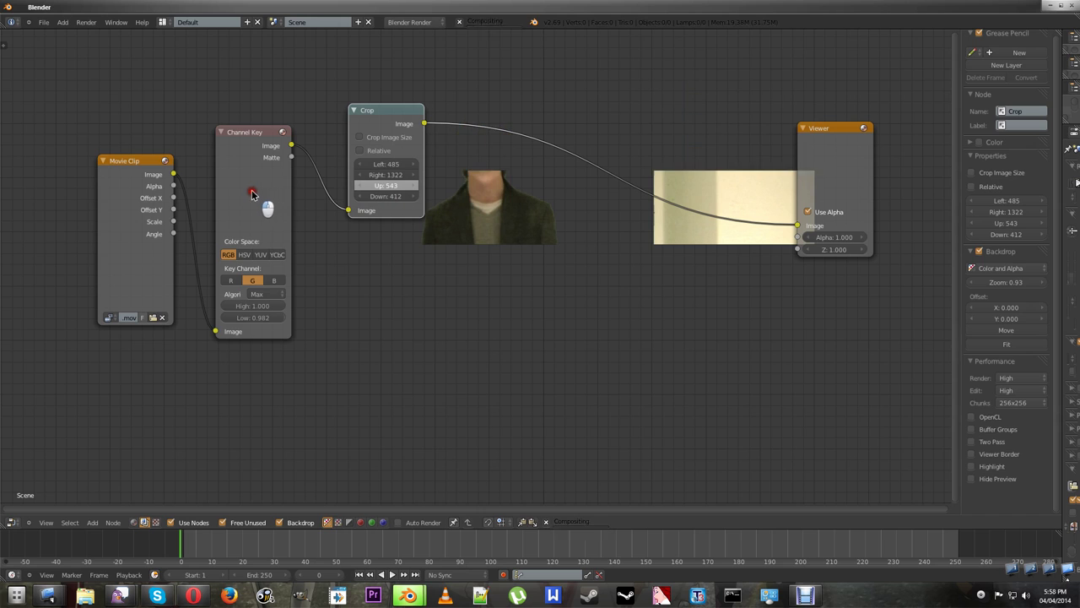
left_click_drag(384, 185, 304, 185)
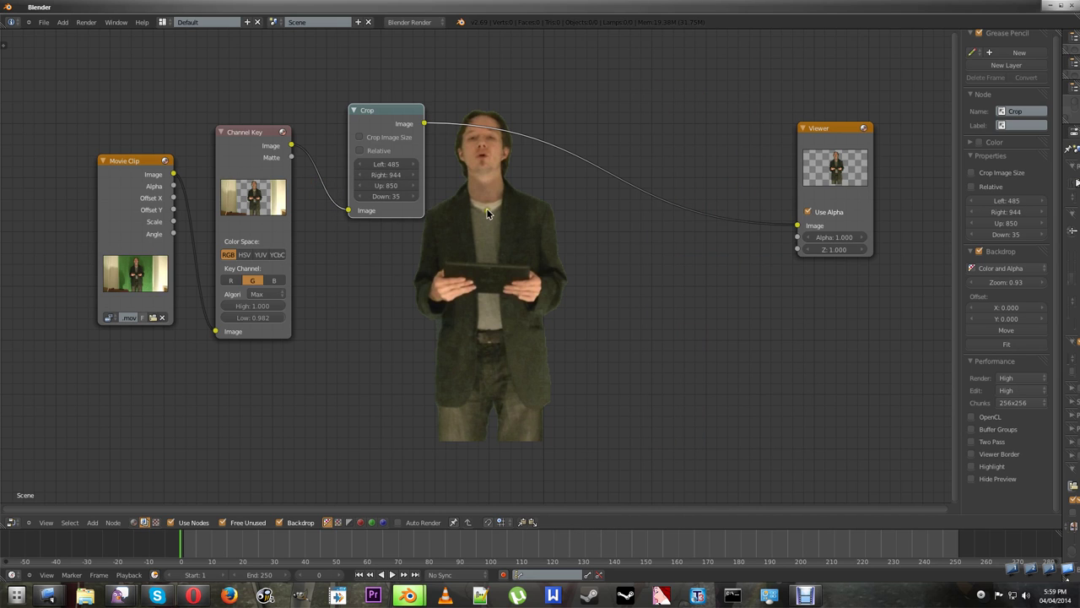
left_click_drag(375, 110, 366, 186)
Add a Matte > Color Spill node on the Crop–Viewer link.
left_click(92, 522)
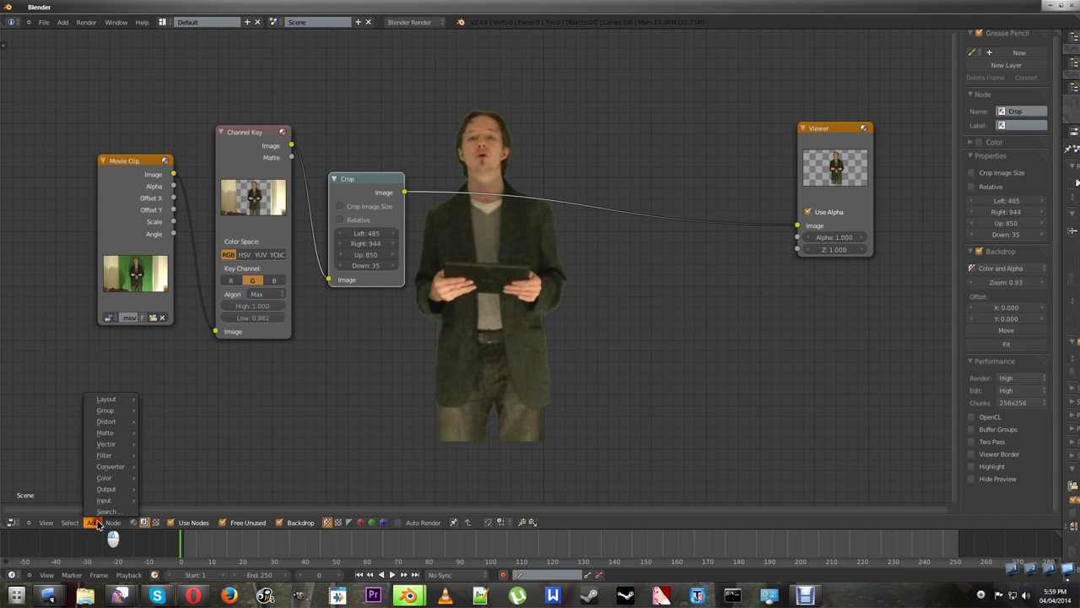
mouse_move(115, 484)
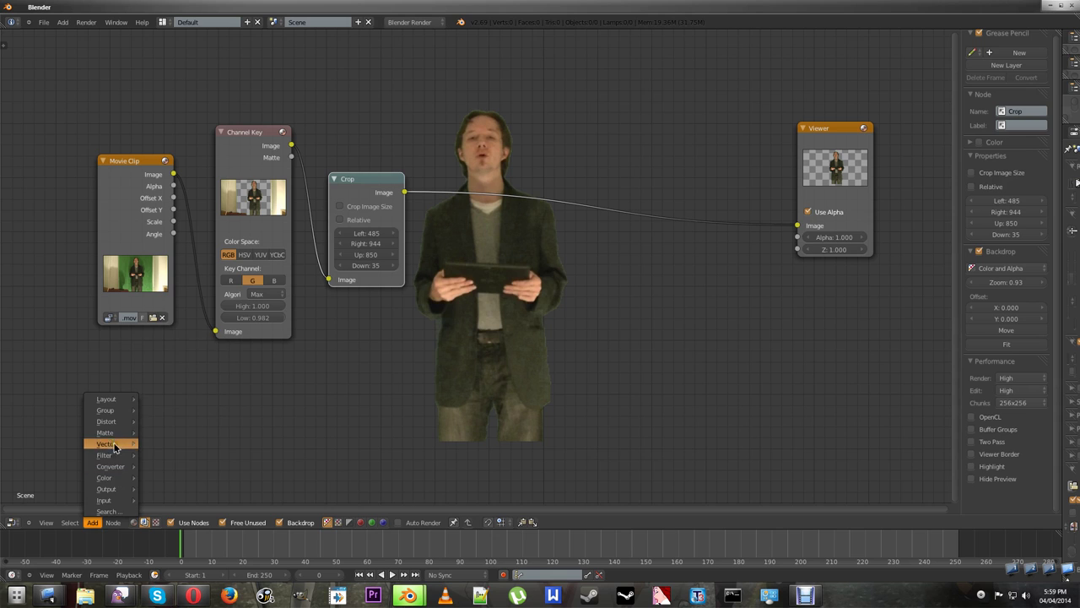
mouse_move(117, 433)
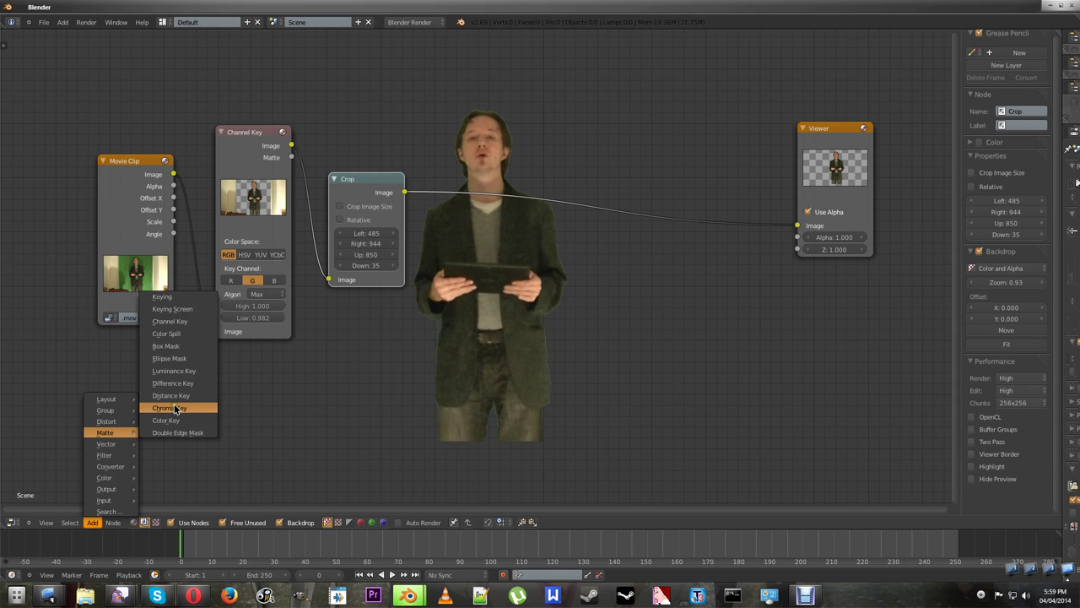
left_click(169, 334)
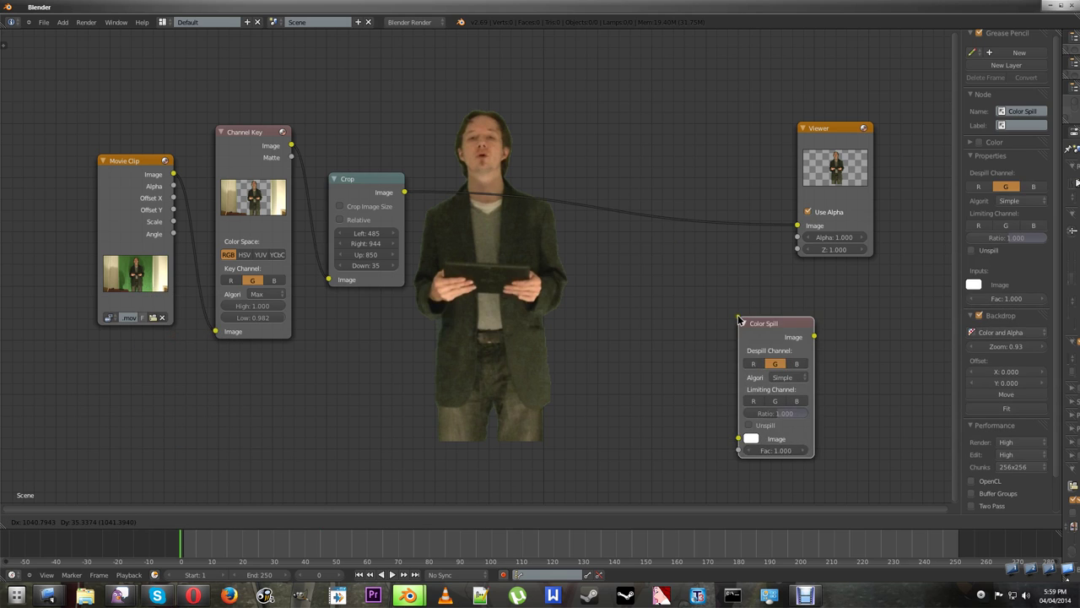
left_click(641, 153)
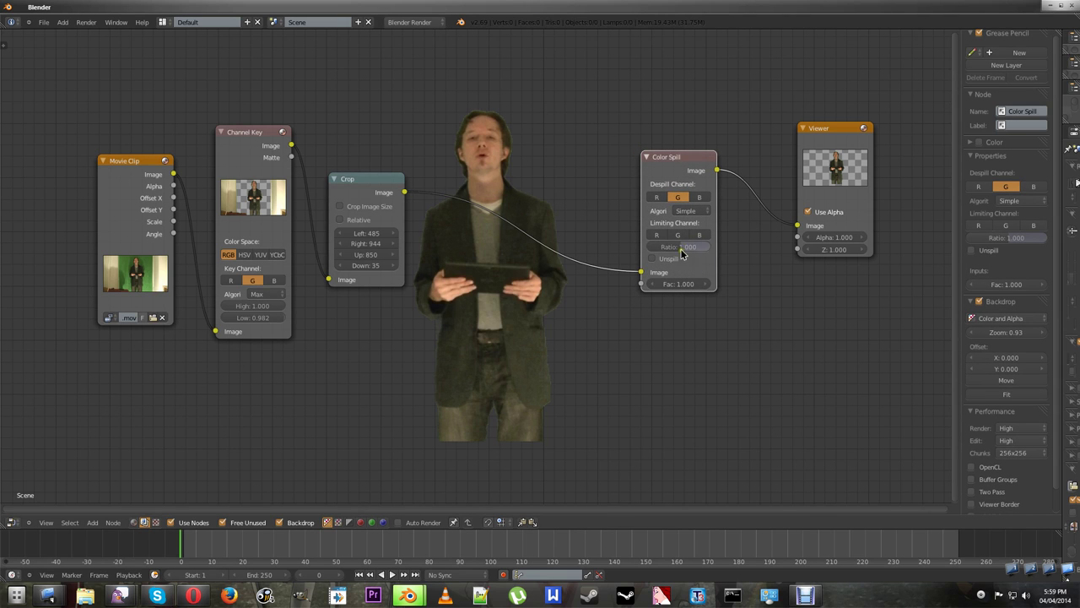
Tune the green spill Ratio to about 0.745 with Unspill left off, nudging the node into place.
mouse_move(682, 252)
left_mouse_down()
mouse_move(734, 248)
mouse_move(663, 249)
mouse_move(675, 249)
mouse_move(667, 264)
left_mouse_up()
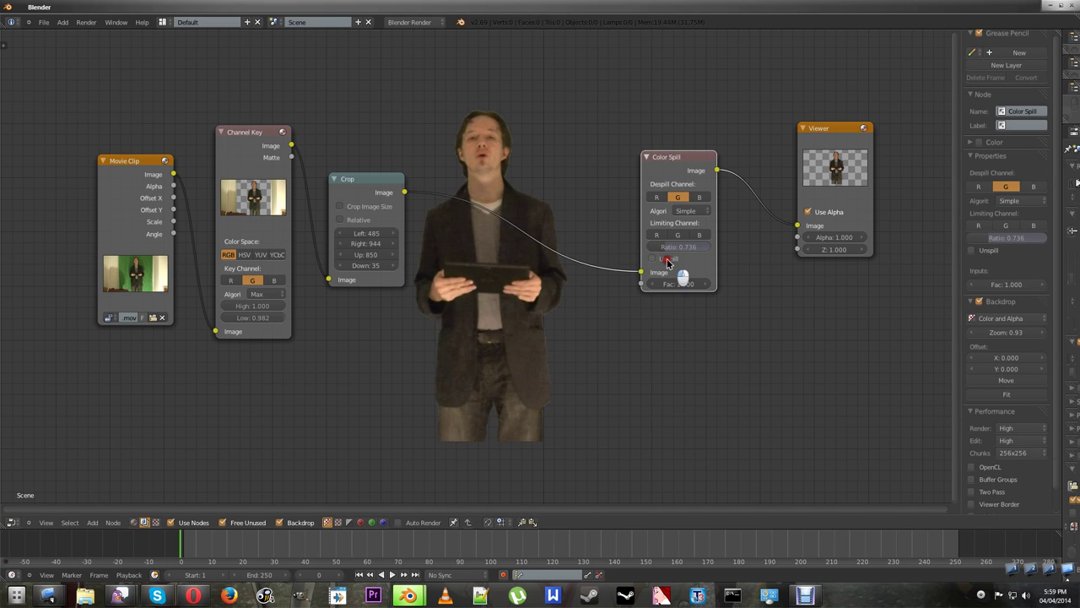
left_click(665, 259)
left_click(667, 262)
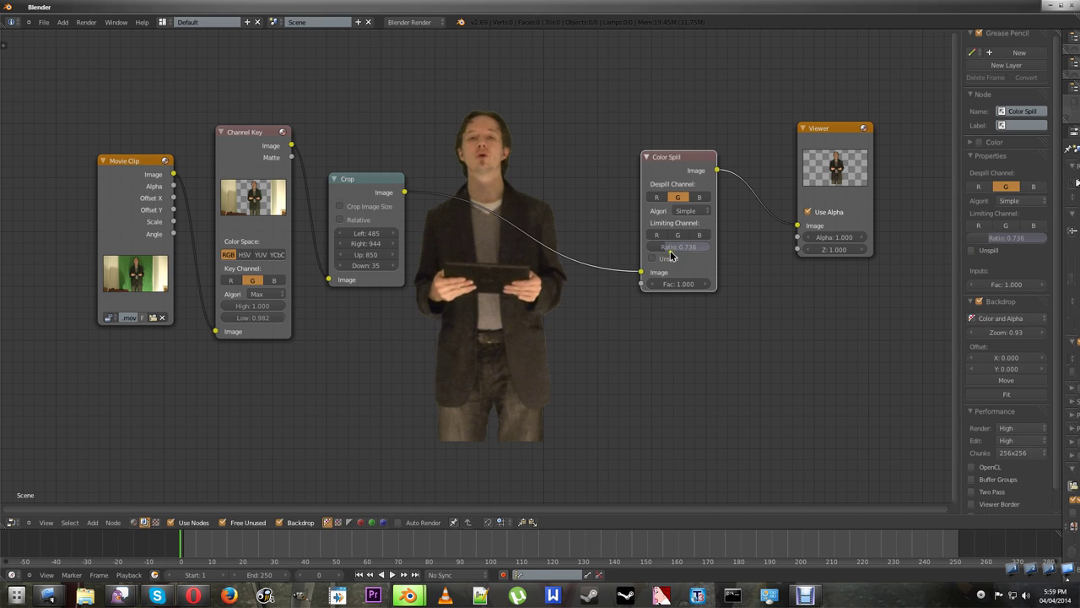
left_click_drag(677, 168, 671, 167)
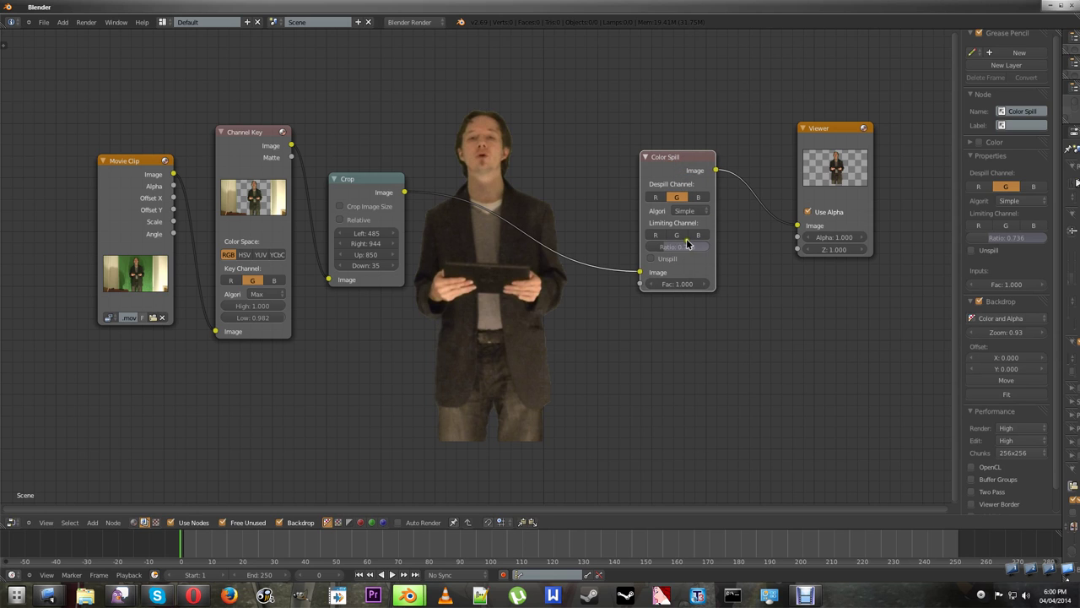
left_click(660, 249)
left_click(660, 248)
left_click(660, 248)
left_click(662, 257)
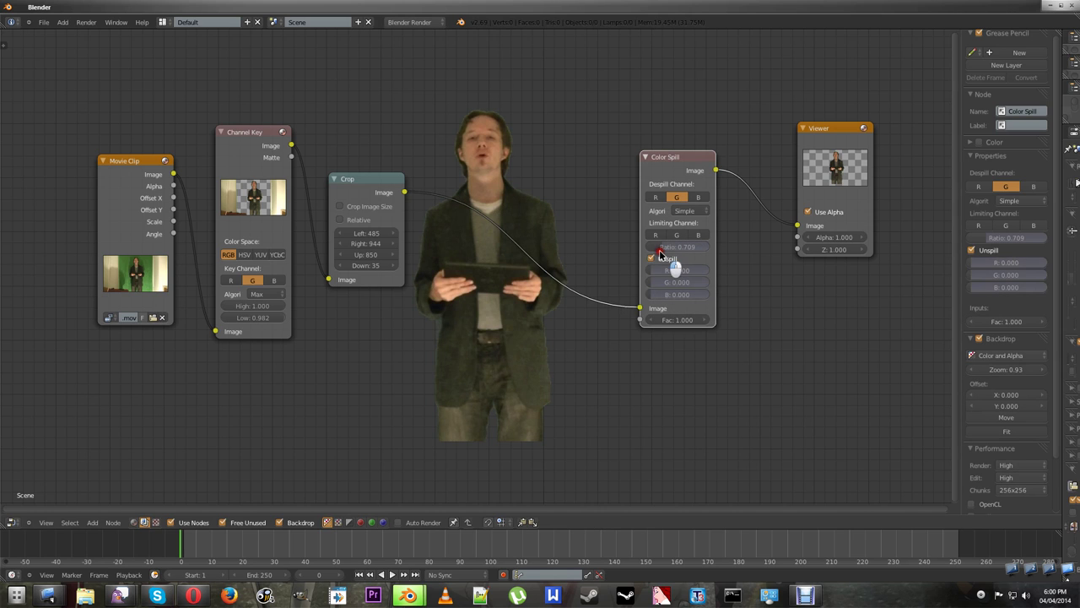
left_click(662, 256)
left_click_drag(664, 248, 667, 258)
left_click_drag(665, 163, 619, 162)
left_click(93, 523)
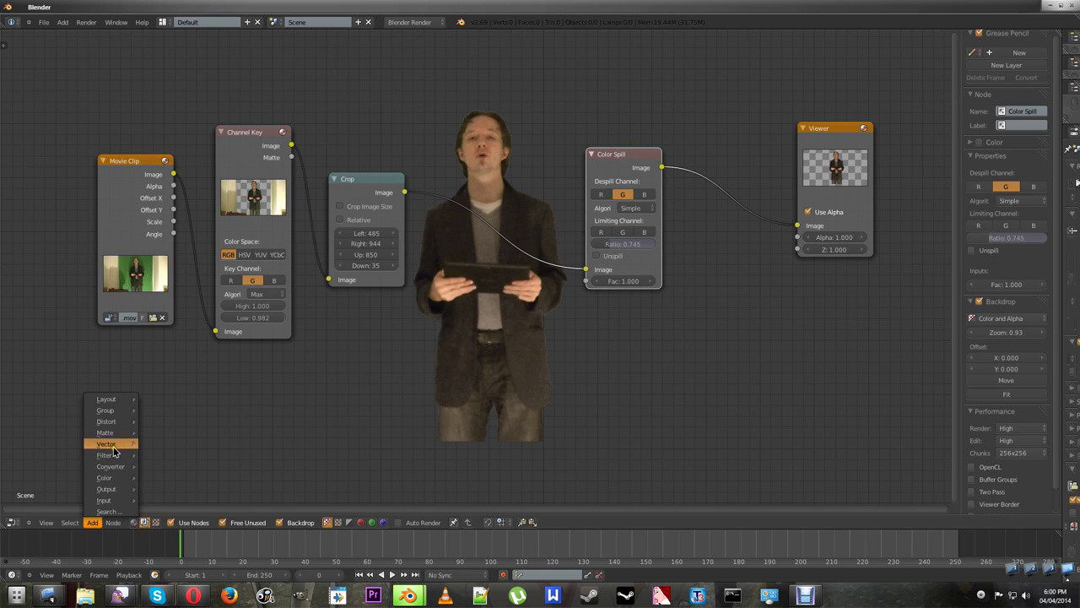
Insert a Bright/Contrast node between Color Spill and Viewer and raise its contrast.
mouse_move(108, 488)
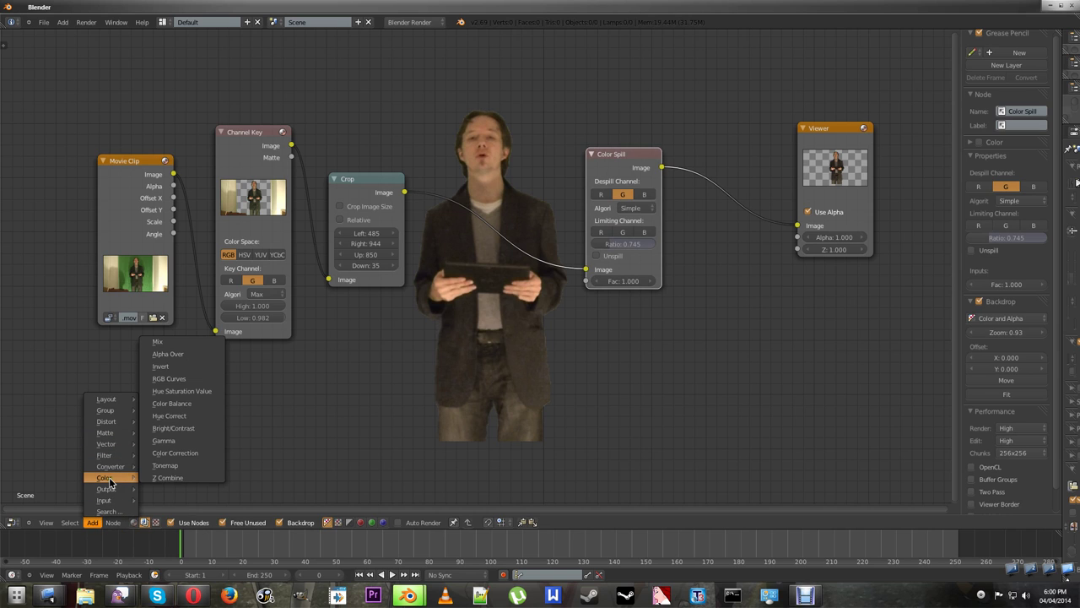
left_click(179, 428)
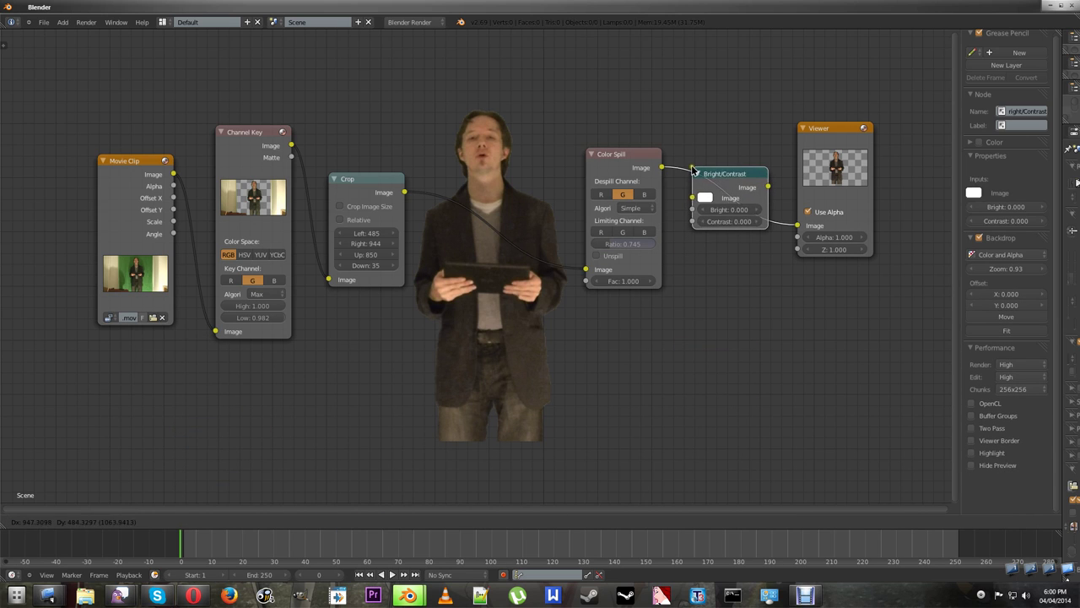
left_click(702, 217)
mouse_move(723, 224)
left_mouse_down()
mouse_move(755, 225)
mouse_move(741, 230)
left_mouse_up()
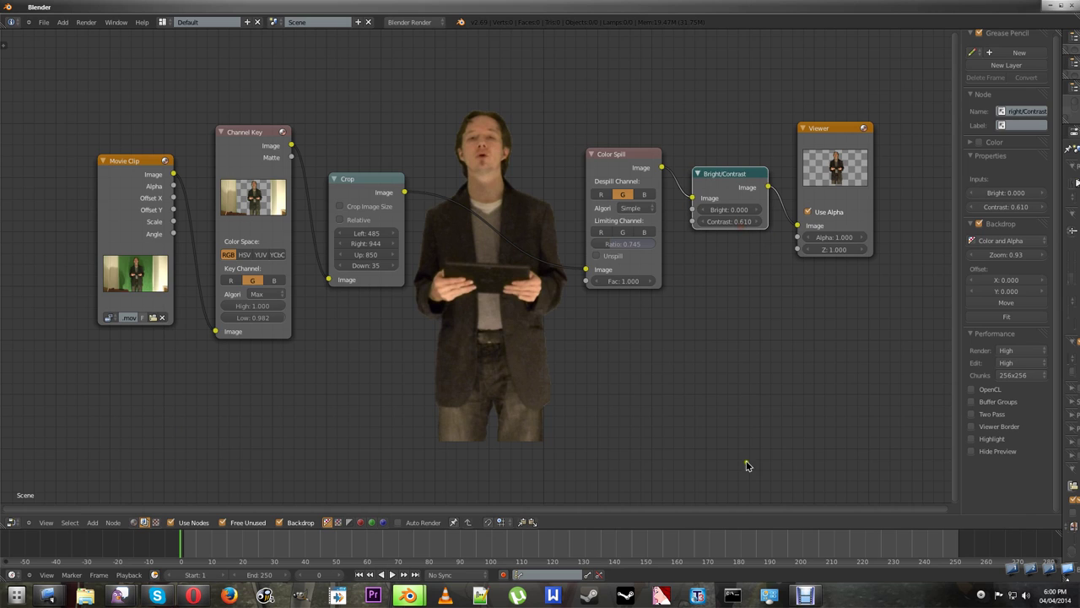
left_click(726, 179)
left_click_drag(718, 171, 718, 156)
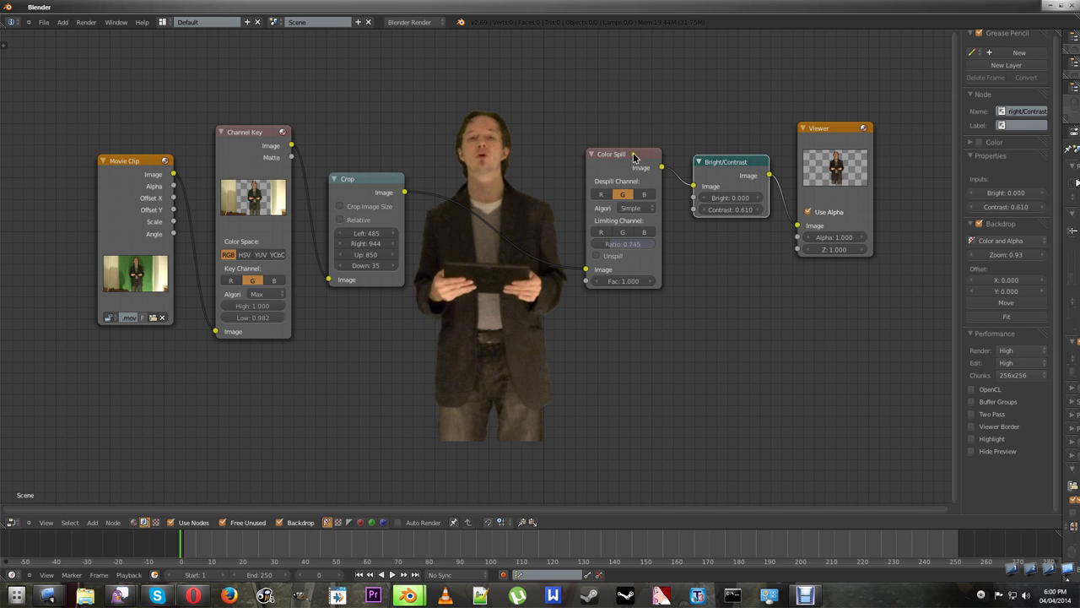
Realign the Channel Key, Crop, Color Spill and Bright/Contrast nodes into an even row.
left_click_drag(228, 157, 217, 157)
left_click_drag(359, 184, 331, 162)
left_click_drag(622, 174, 643, 167)
left_click(736, 163)
left_click_drag(736, 163, 746, 158)
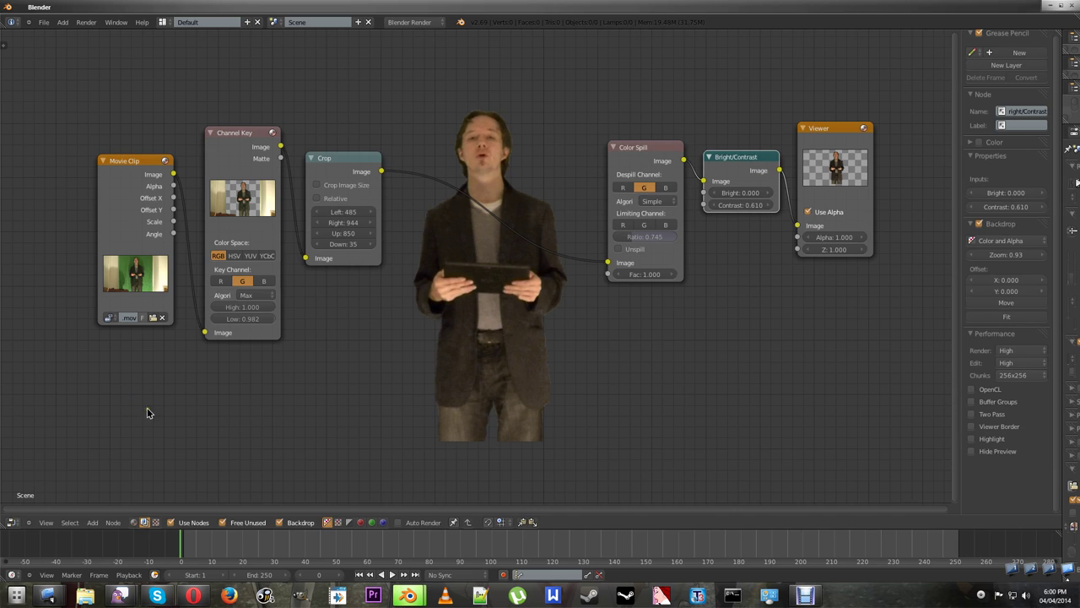
Place a new Input > Movie Clip node below the first one and browse for its clip.
left_click(93, 523)
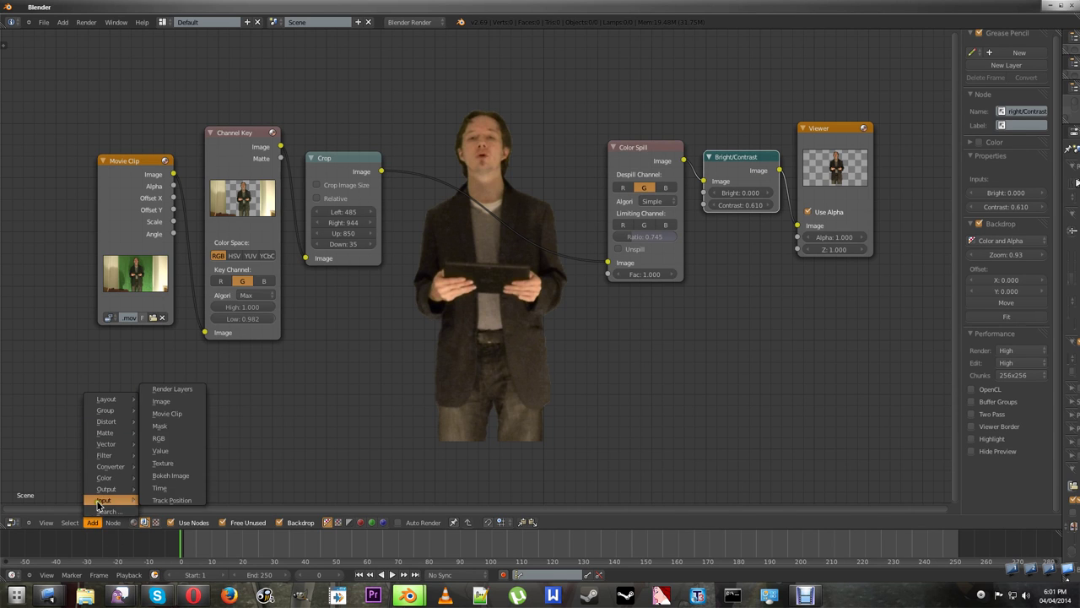
left_click(166, 414)
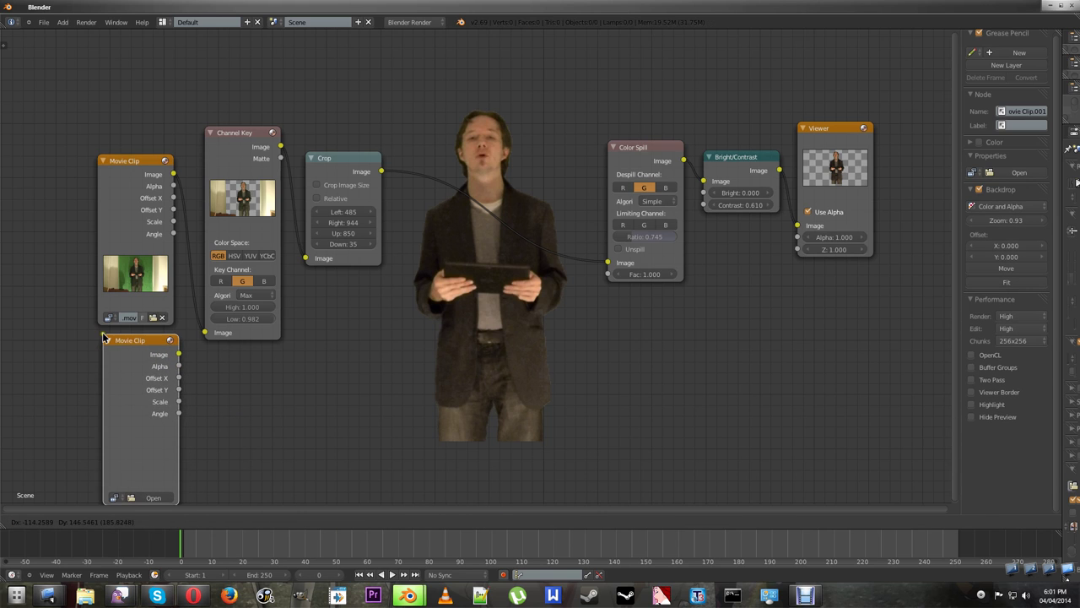
left_click(102, 343)
left_click(152, 497)
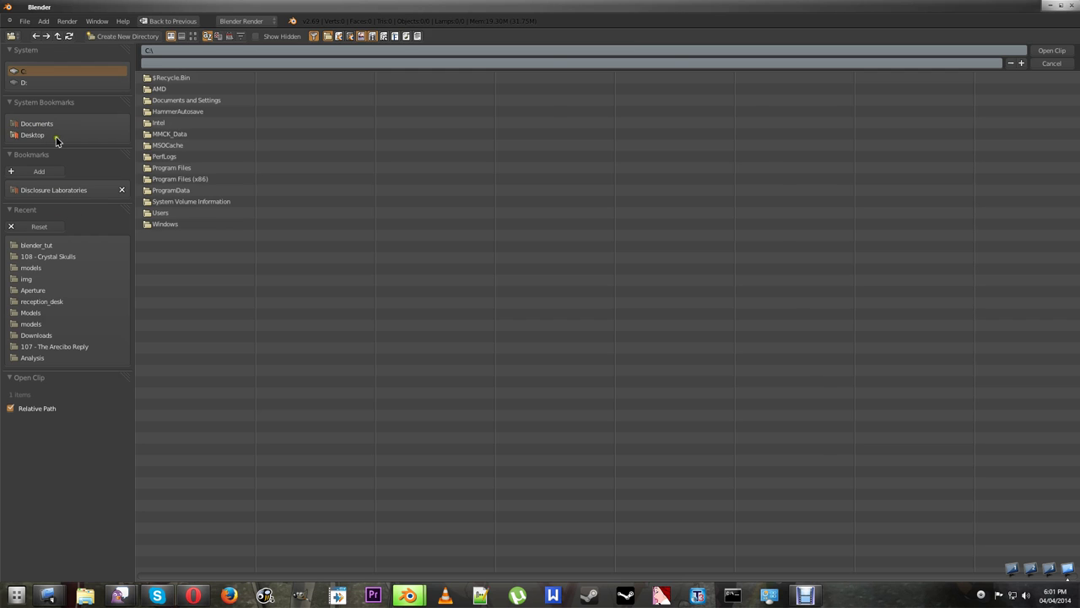
Load BackdropAnimationIdleTV.avi from D:\Documents\Disclosure Laboratories\Media into the new Movie Clip node.
left_click(35, 82)
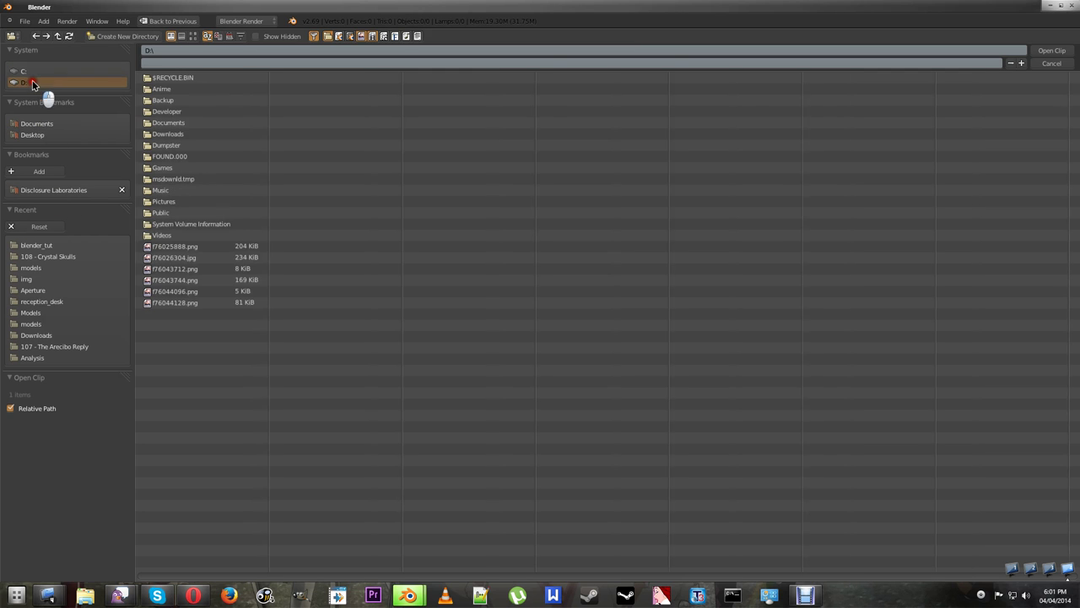
left_click(173, 124)
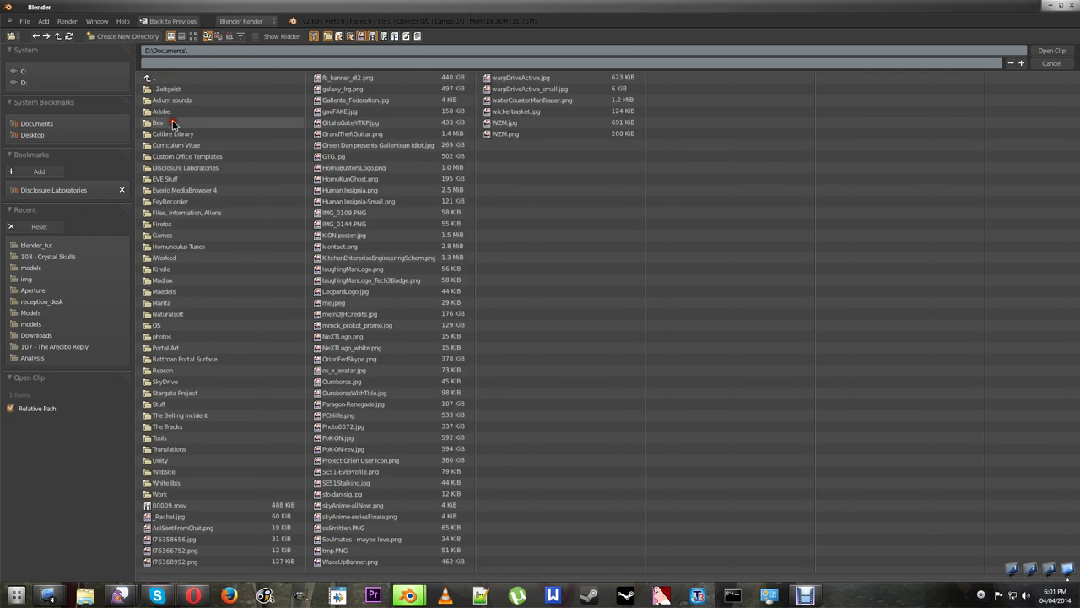
left_click(175, 168)
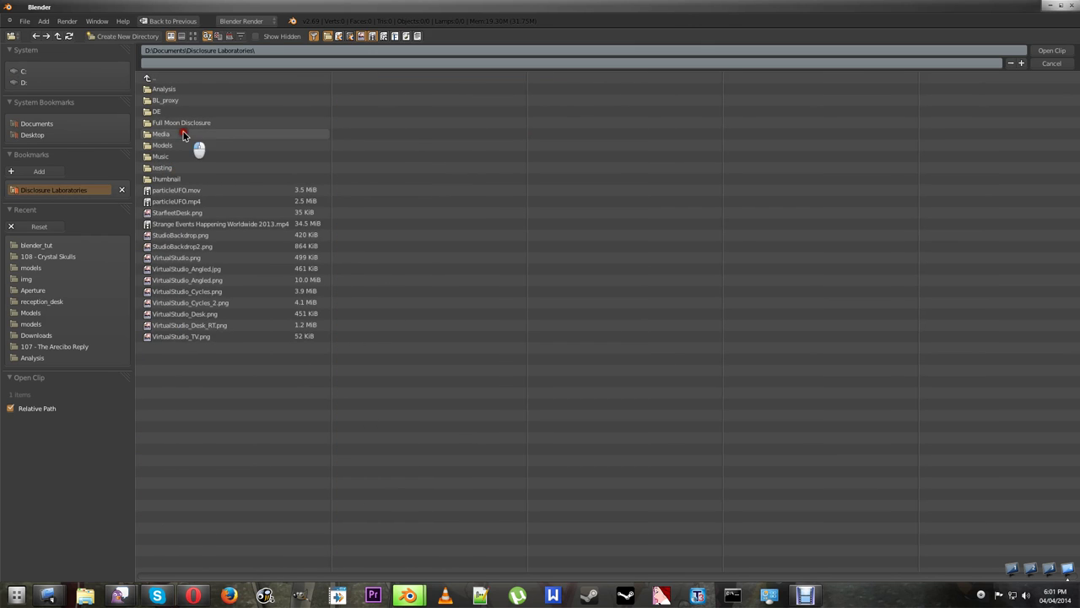
left_click(190, 136)
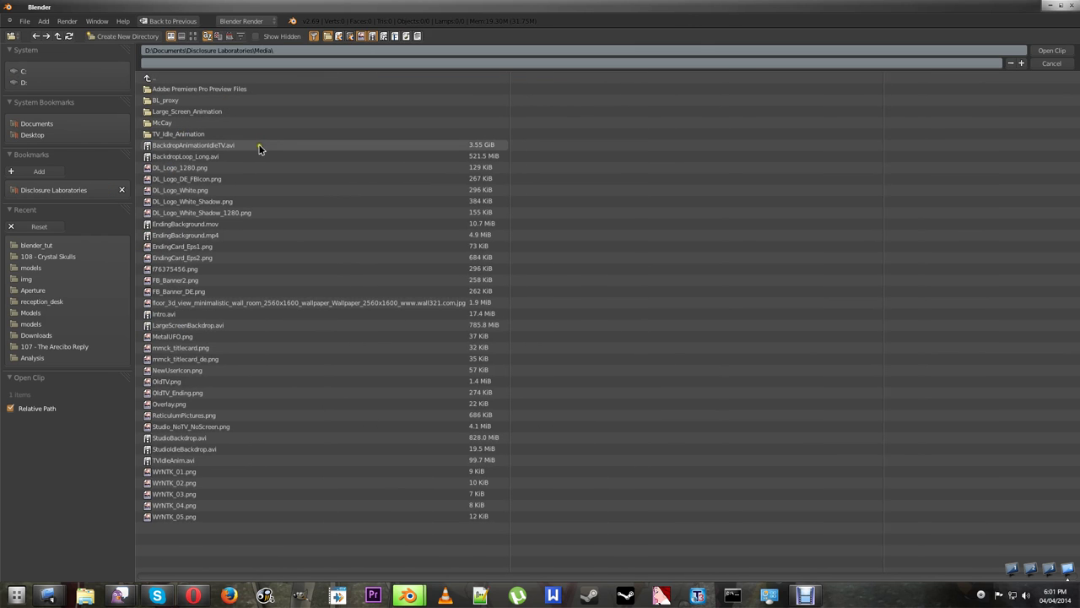
left_click(190, 147)
left_click(1052, 50)
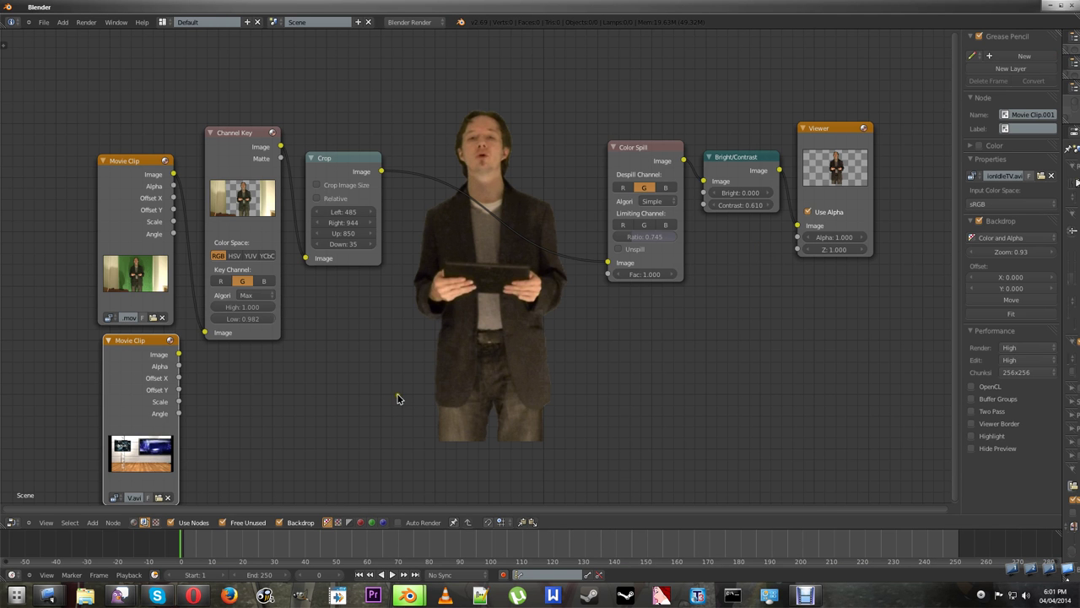
Zoom in to inspect the backdrop Movie Clip node's preview, then reframe the whole graph.
scroll(127, 457, "up", 2)
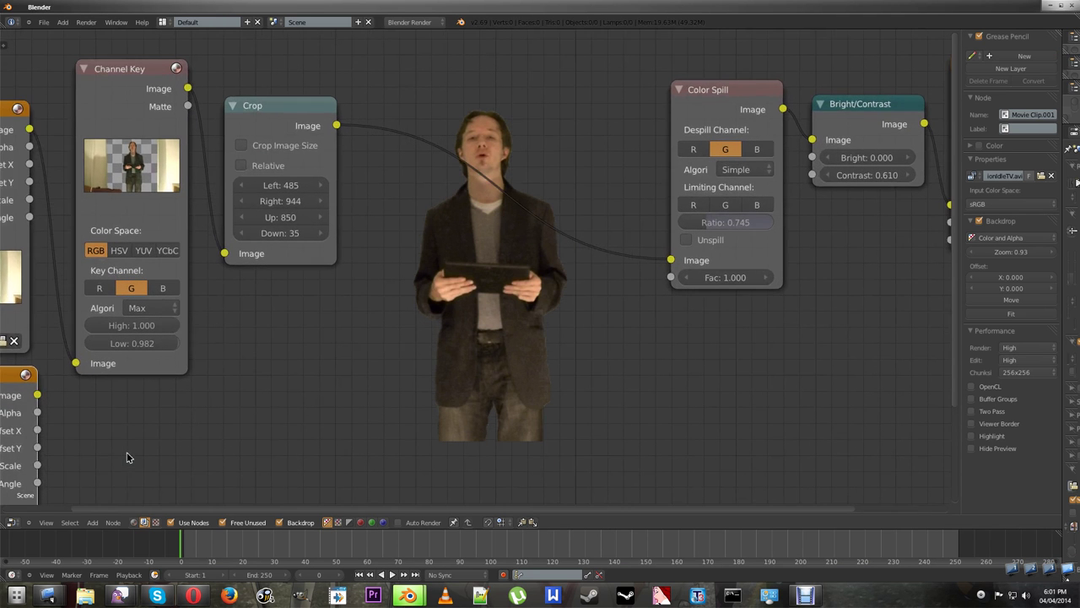
scroll(126, 483, "up", 2)
middle_click_drag(127, 484, 711, 260)
middle_click_drag(523, 445, 438, 352)
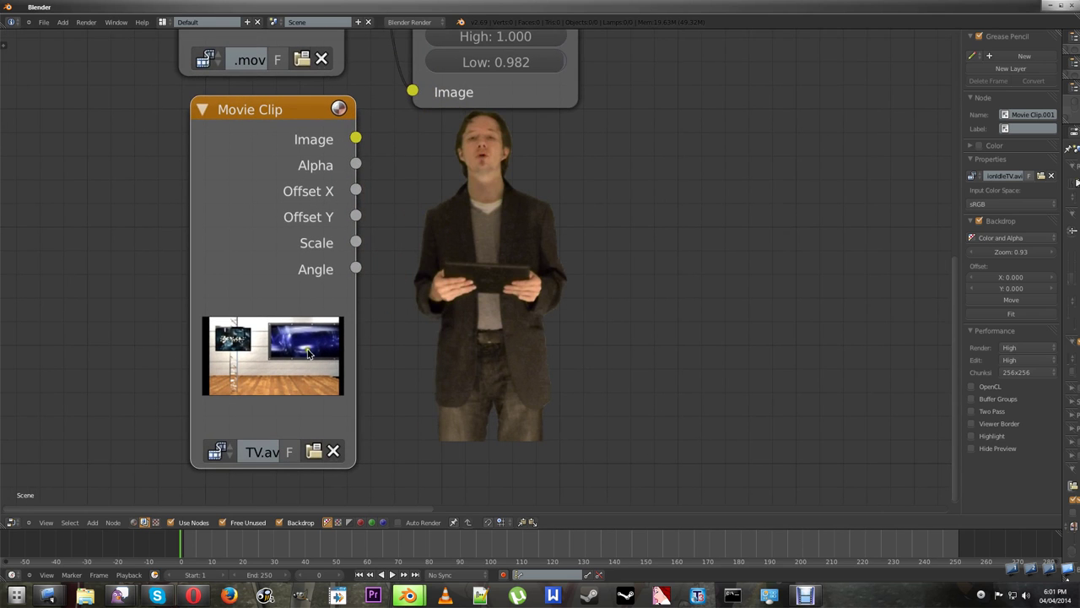
scroll(324, 333, "down", 4)
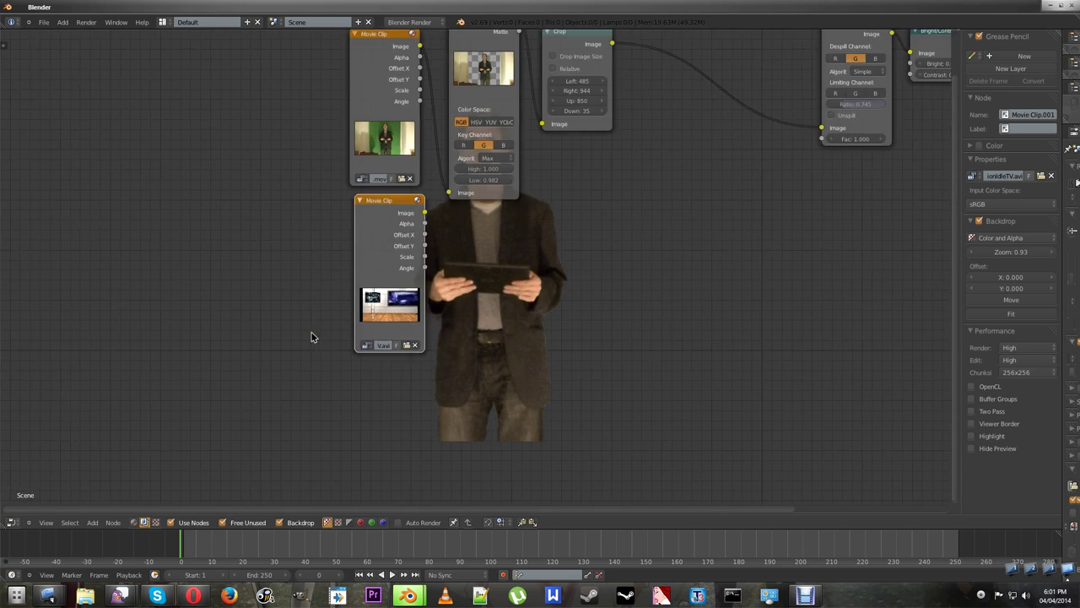
middle_click_drag(629, 328, 395, 389)
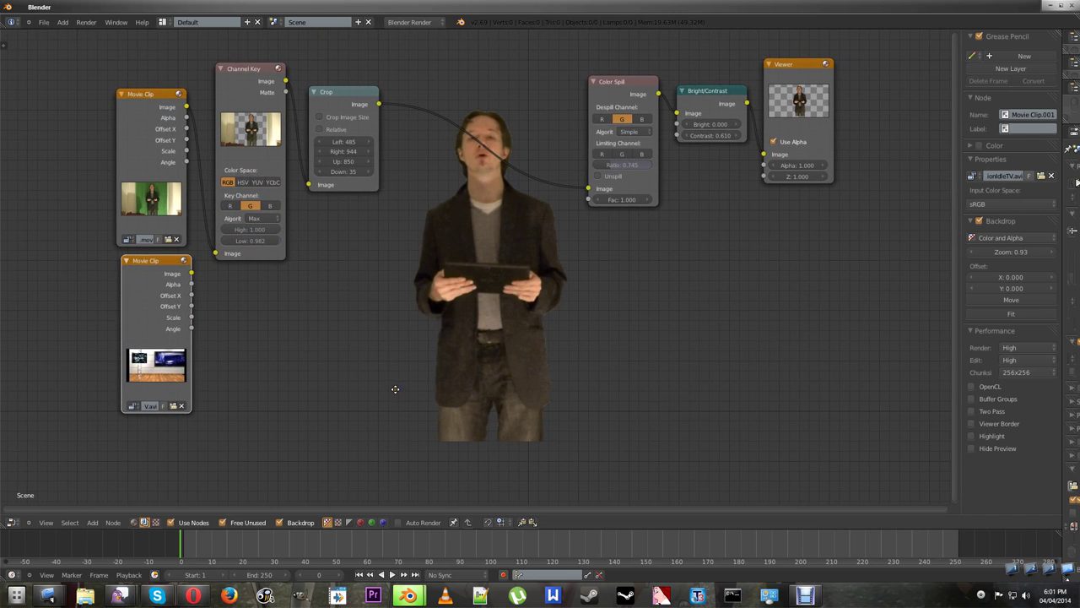
Toggle the Viewer's Use Alpha off and back on, then move the Viewer down-right.
left_click(774, 143)
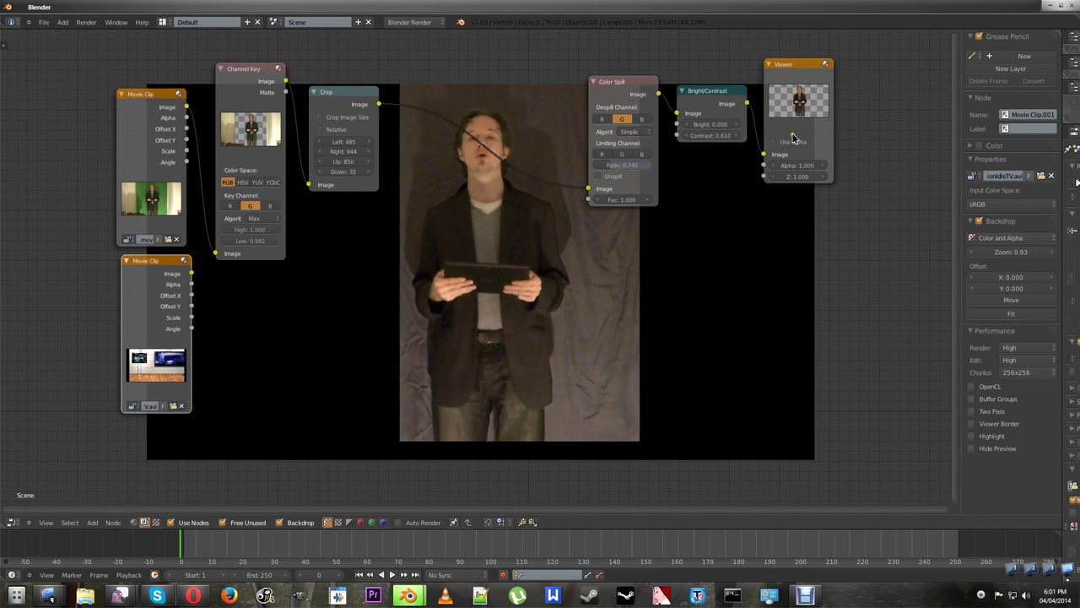
left_click(793, 141)
left_click(806, 80)
left_click_drag(806, 79, 880, 215)
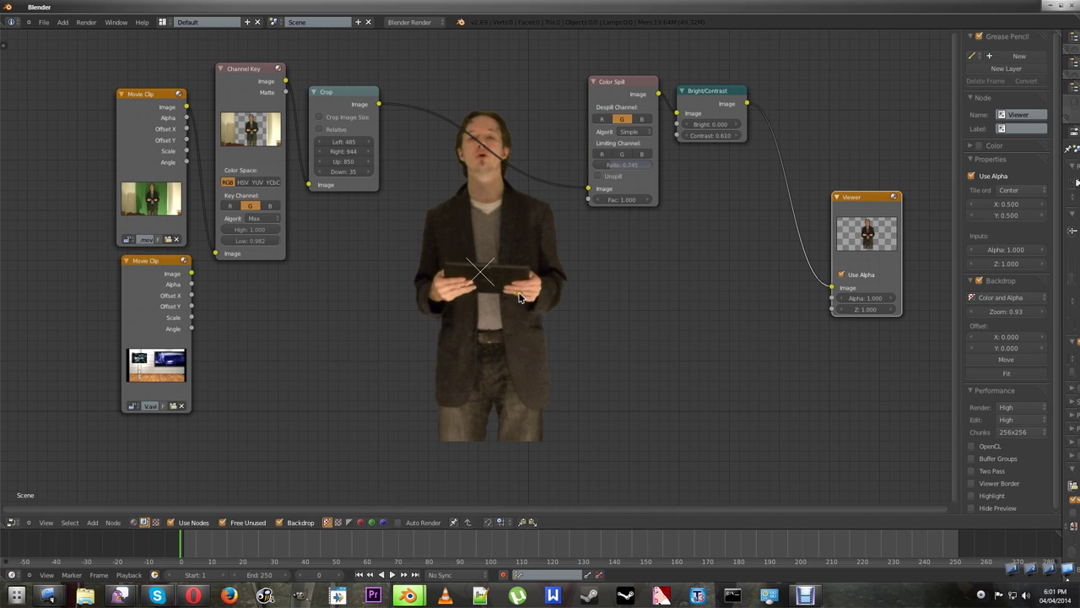
Add a Color > Alpha Over node to the compositing graph.
left_click(91, 522)
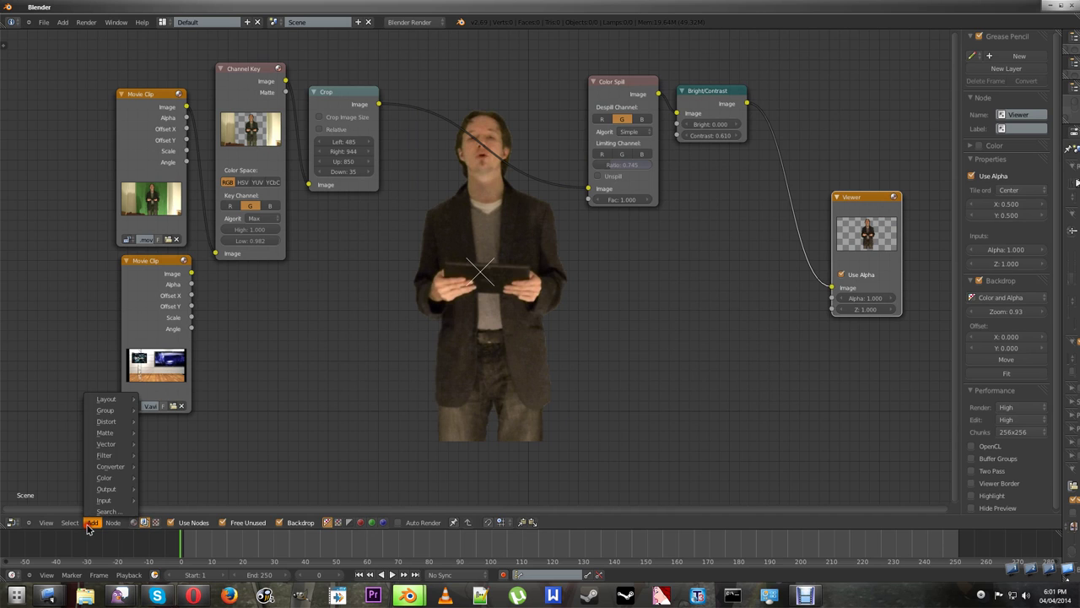
mouse_move(104, 502)
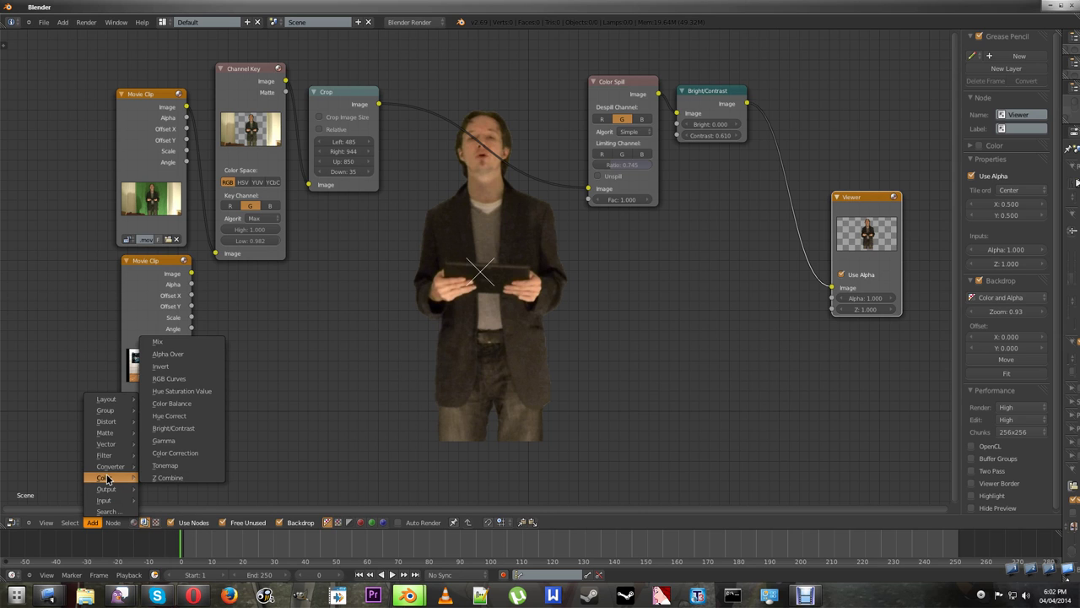
left_click(188, 354)
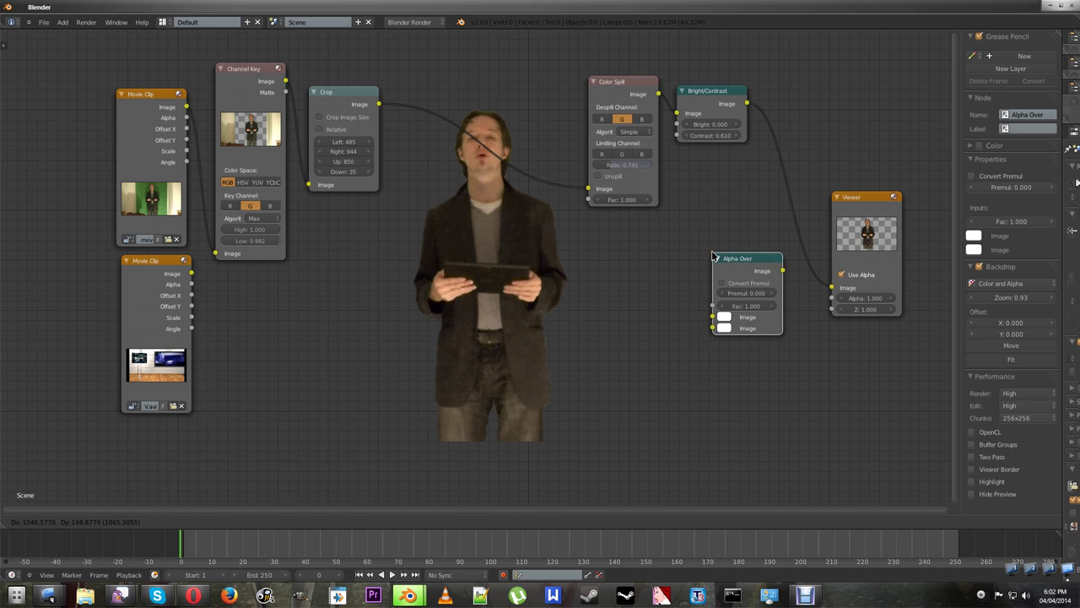
Place Alpha Over beside the Viewer, unlink Bright/Contrast from the Viewer, and rearrange both nodes.
left_click(713, 256)
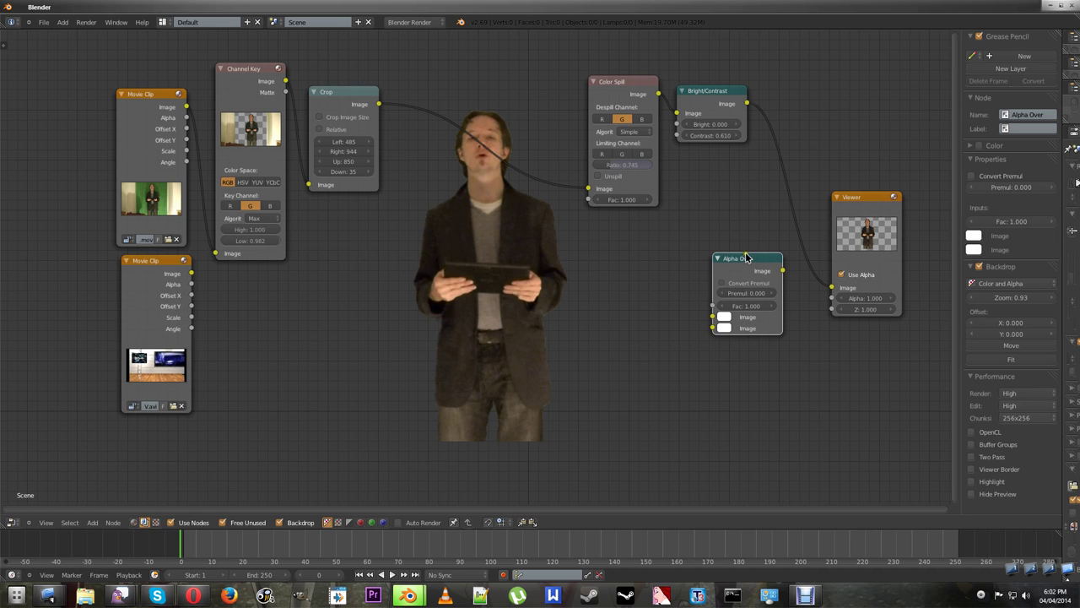
left_click_drag(832, 291, 724, 215)
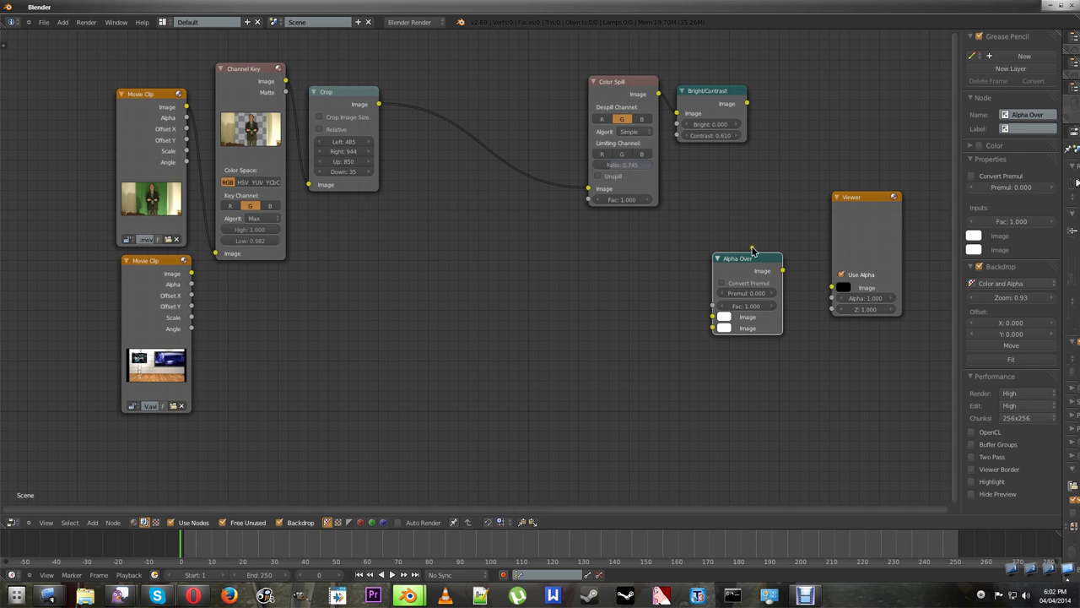
left_click(870, 233)
middle_click_drag(892, 420, 665, 425)
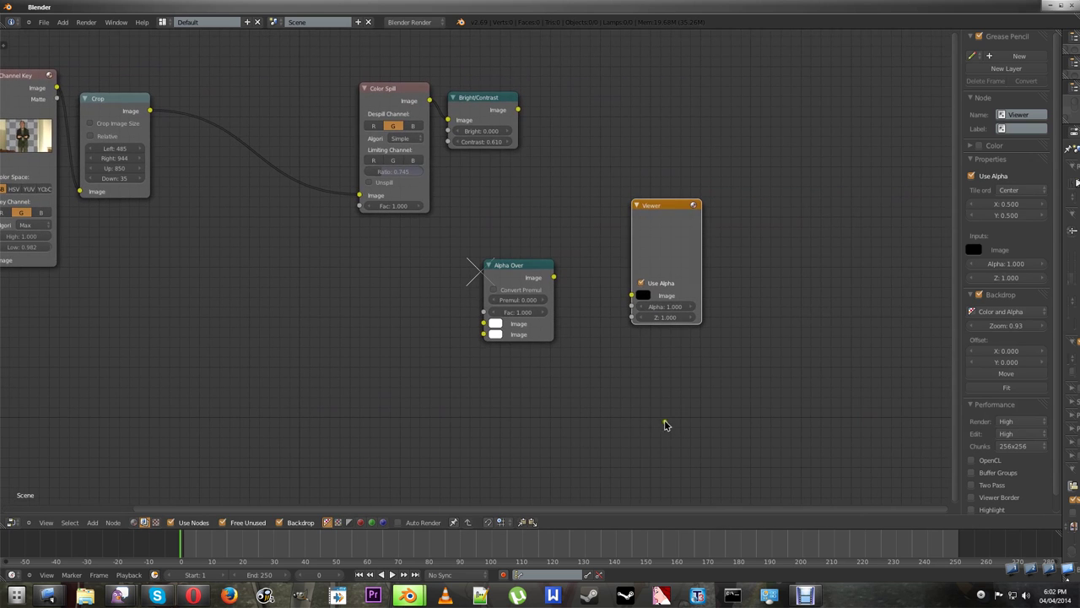
left_click_drag(704, 237, 813, 215)
left_click_drag(546, 266, 677, 262)
Link Bright/Contrast into Alpha Over's first Image input and move the backdrop Movie Clip beside it.
left_click_drag(519, 113, 615, 319)
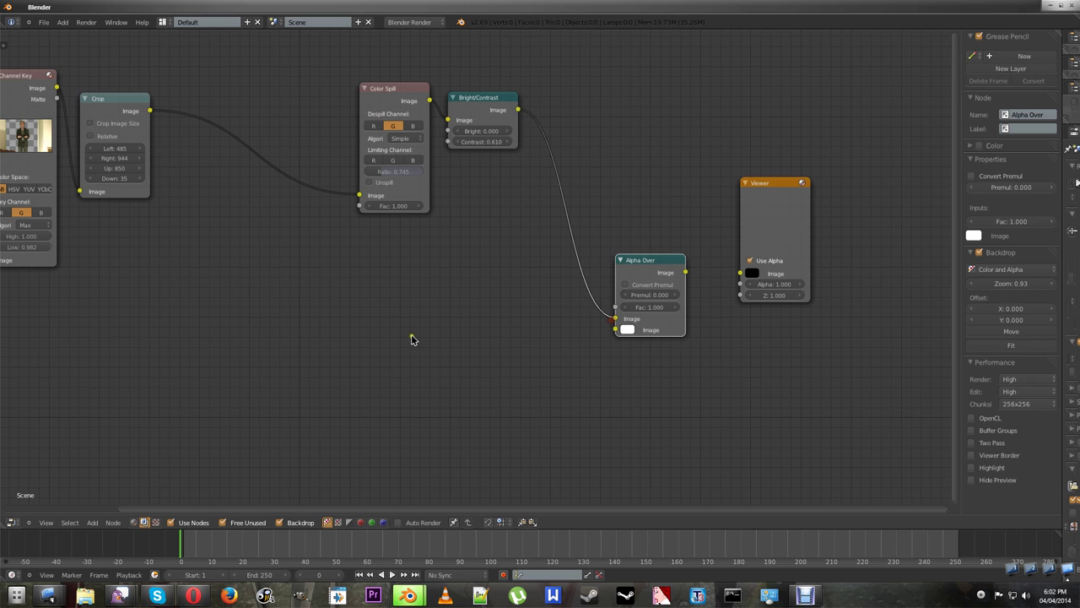
middle_click_drag(413, 335, 482, 330)
left_click_drag(8, 265, 687, 324)
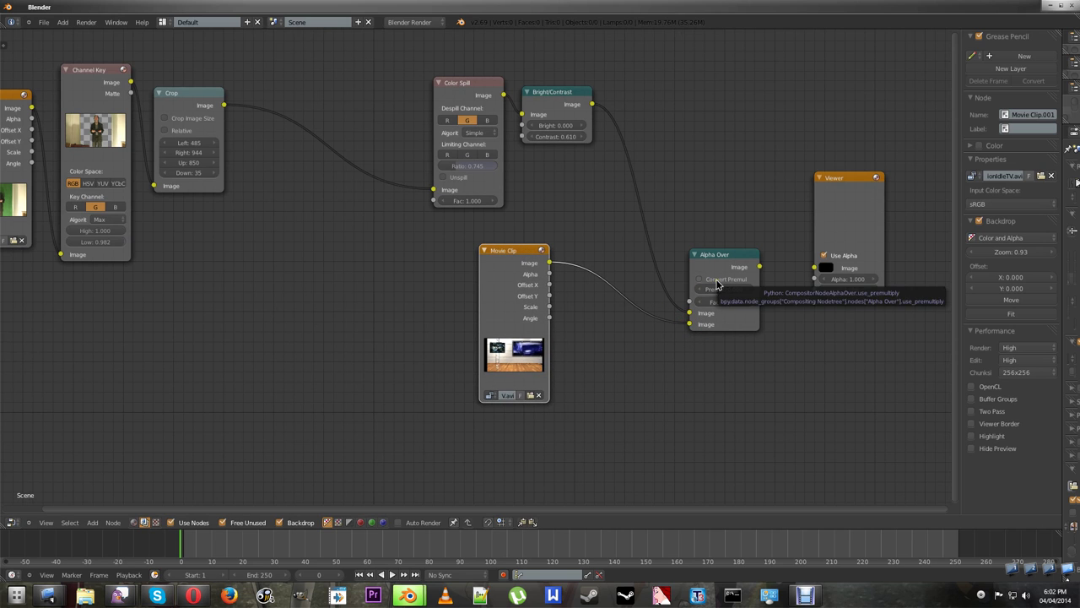
Enable Convert Premul on Alpha Over and connect its Image output to the Viewer.
scroll(712, 284, "up", 3)
middle_click_drag(789, 335, 481, 315)
scroll(627, 278, "up", 2)
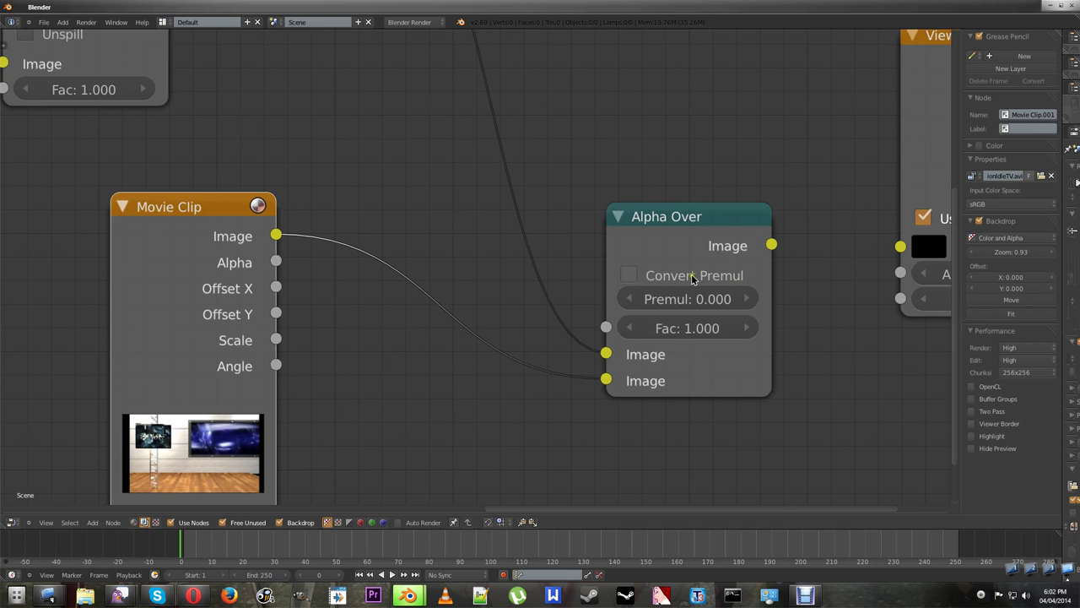
scroll(692, 279, "down", 5)
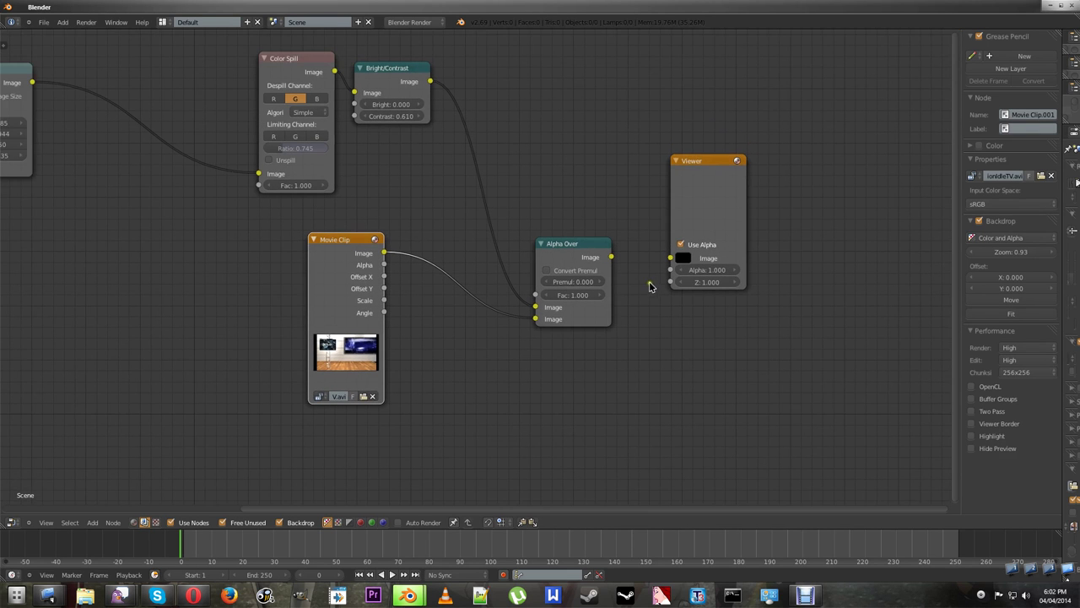
left_click(569, 276)
left_click_drag(564, 251, 540, 253)
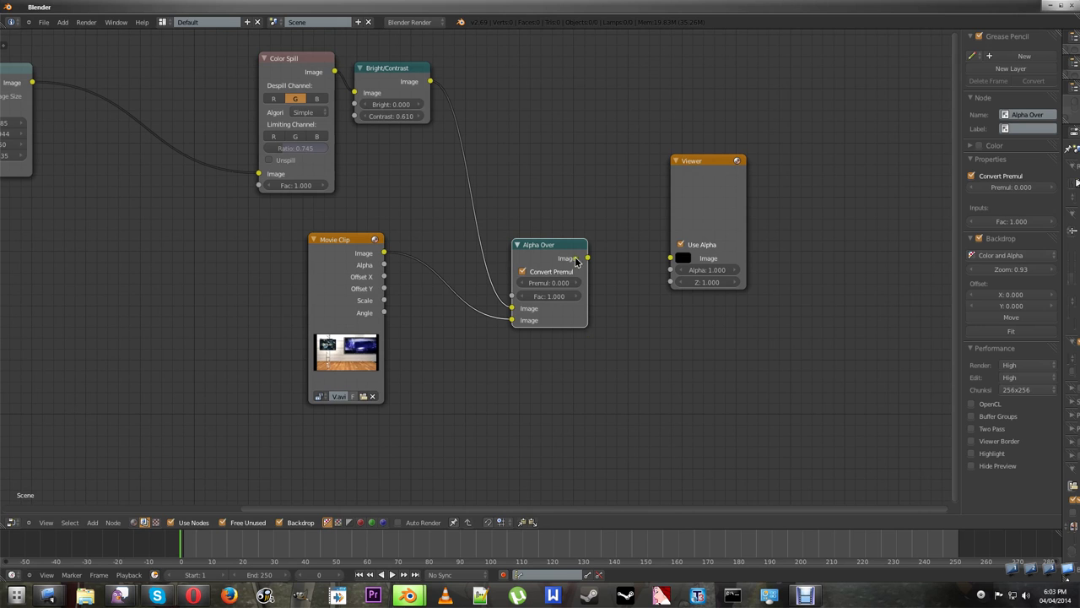
left_click_drag(588, 258, 670, 258)
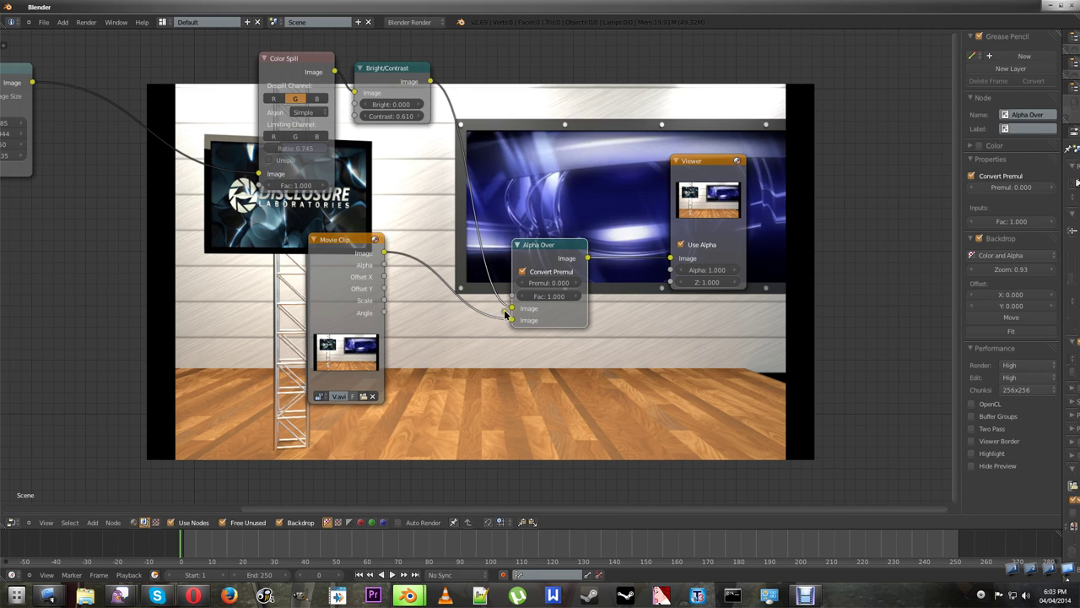
Move the clip link to Alpha Over's other Image input, then drag Channel Key Low down to 0.891.
mouse_move(512, 311)
left_mouse_down()
mouse_move(523, 328)
mouse_move(510, 321)
left_mouse_up()
middle_click_drag(462, 398, 822, 434)
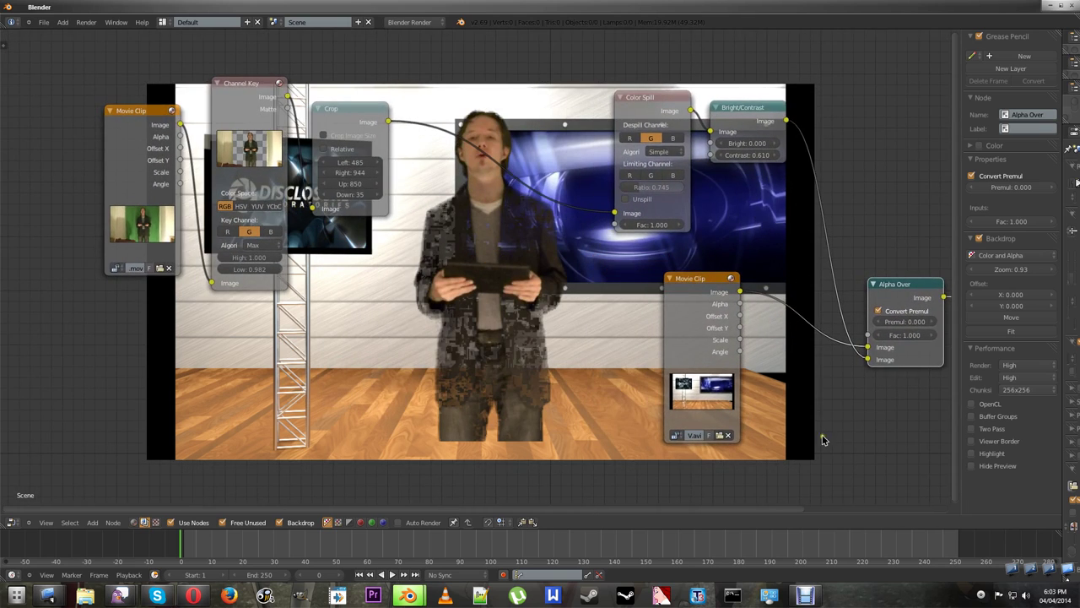
left_click(277, 270)
left_click_drag(276, 273, 270, 283)
middle_click_drag(270, 283, 317, 374)
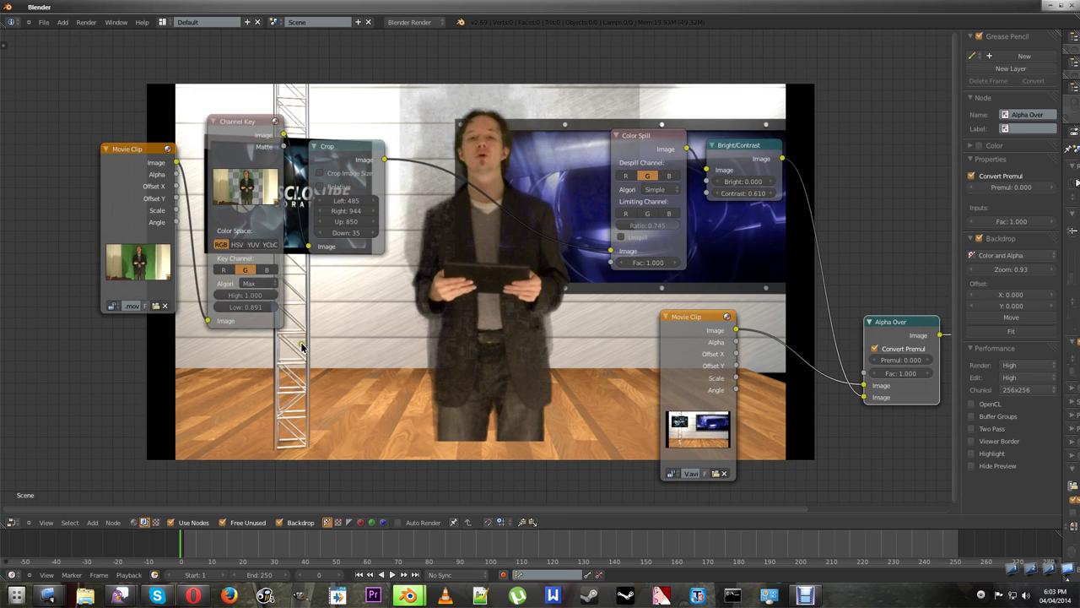
Try HSV and YUV colour spaces, return to RGB, and lower Channel Key Low to about 0.76.
left_click(237, 243)
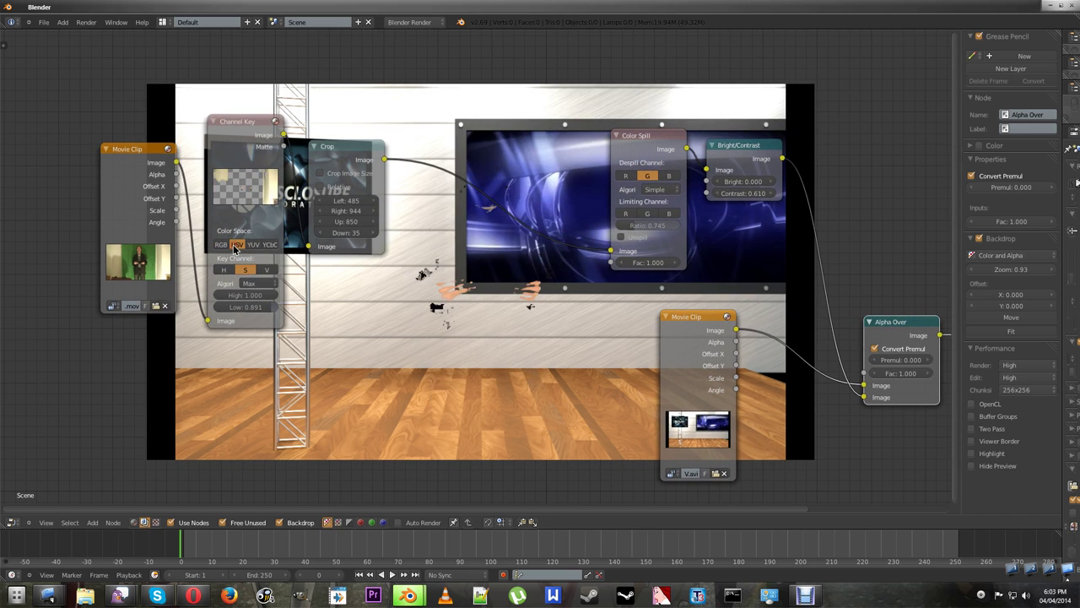
left_click(250, 245)
left_click(221, 244)
left_click_drag(260, 315, 270, 319)
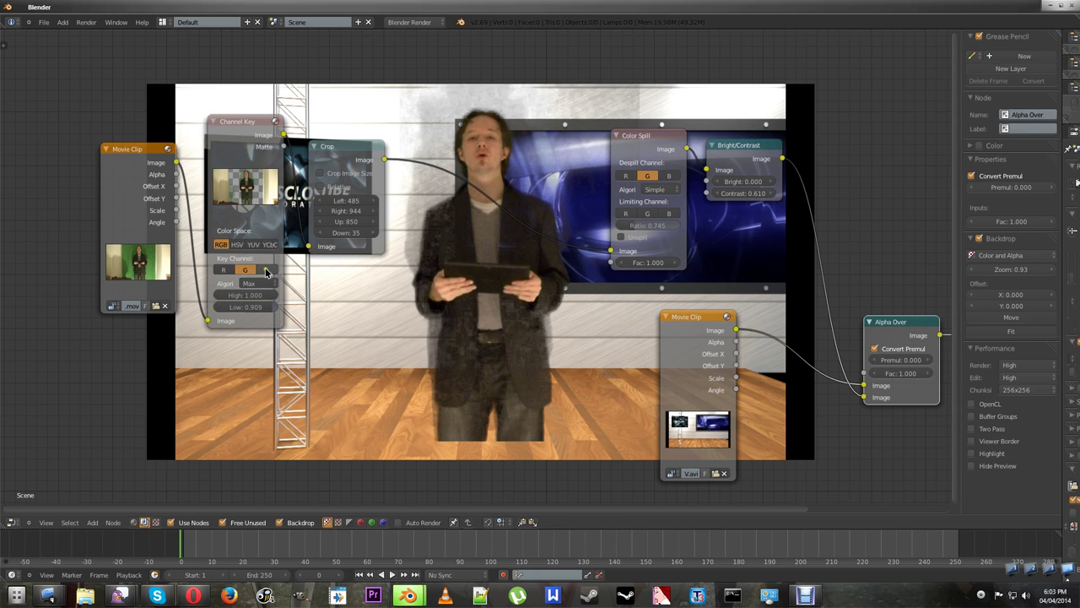
Switch the Channel Key algorithm to Single and raise its Low threshold.
left_click(249, 282)
left_click(256, 275)
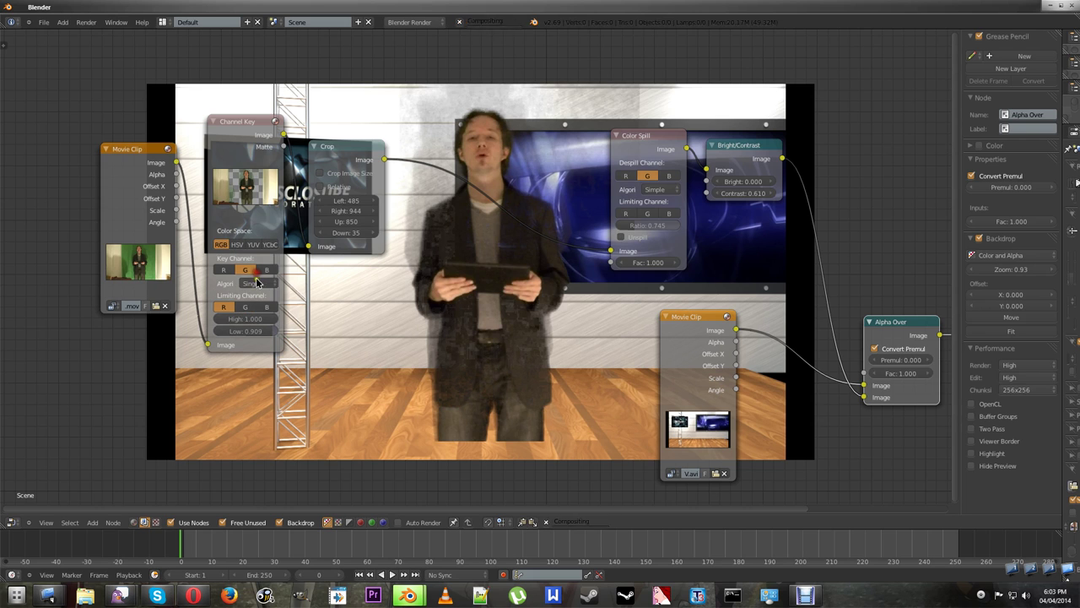
mouse_move(266, 335)
left_mouse_down()
mouse_move(278, 337)
mouse_move(266, 343)
left_mouse_up()
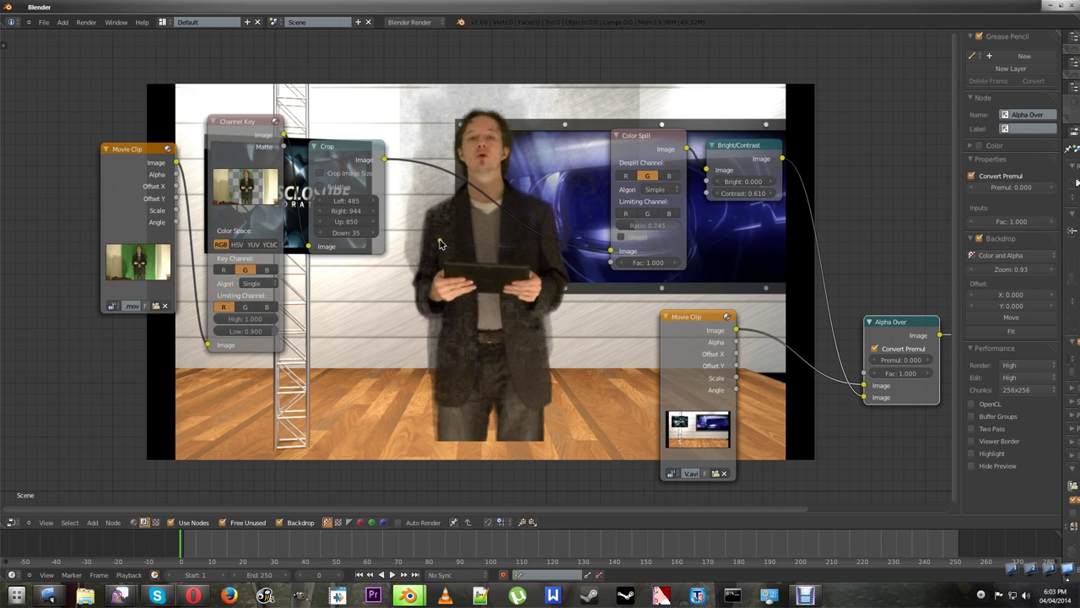
Try the R and G key channels, then key on S in HSV colour space.
left_click(221, 270)
left_click(245, 270)
left_click(247, 270)
left_click(237, 245)
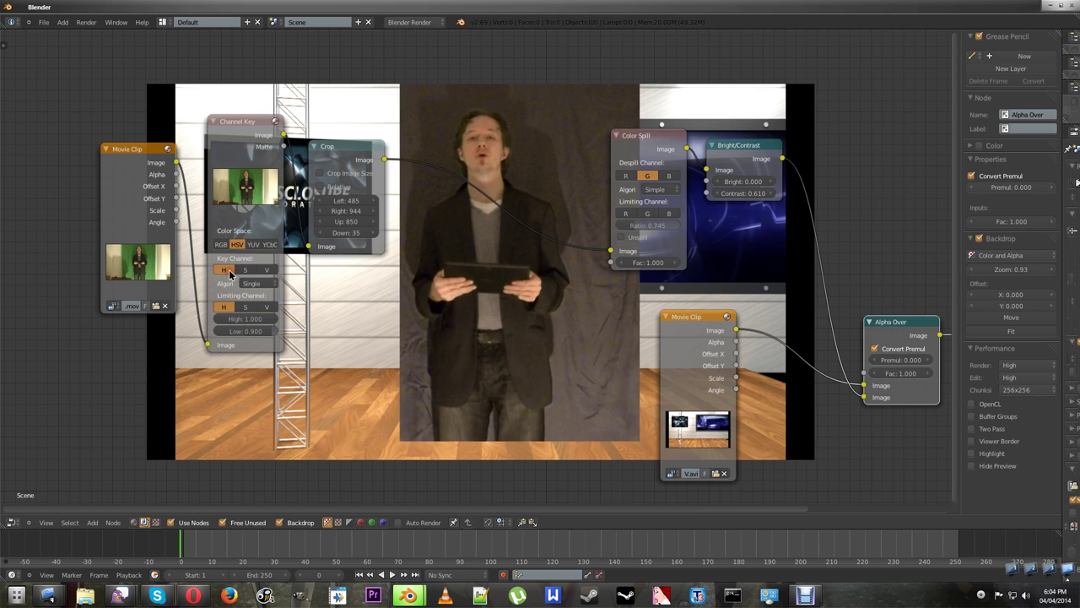
left_click(244, 270)
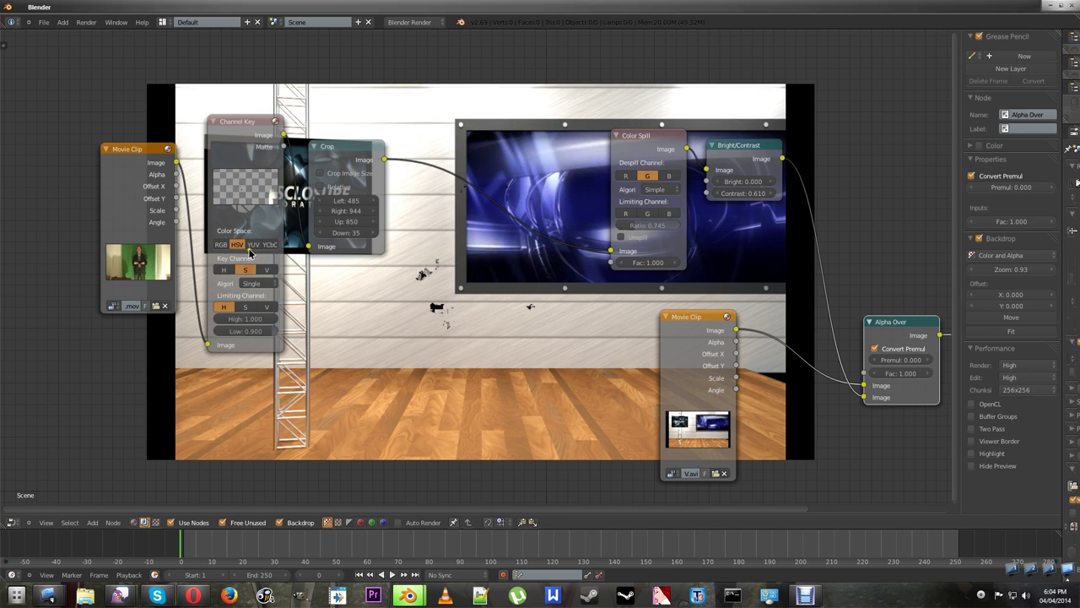
Switch the Channel Key to YUV, key on U, limit by V, and raise Low.
left_click(253, 244)
left_click(223, 270)
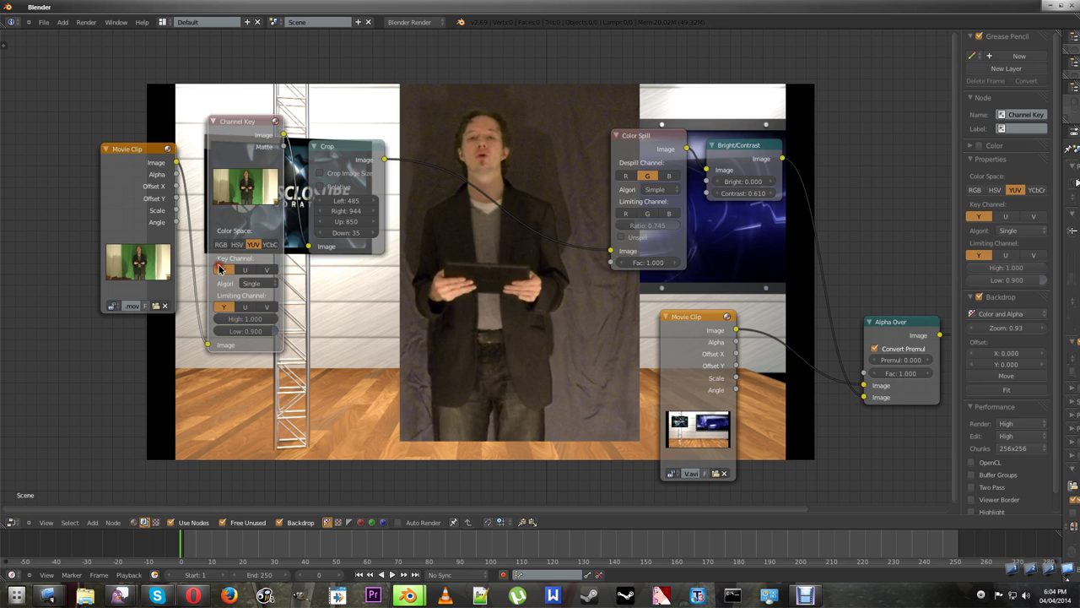
left_click(250, 270)
left_click(244, 306)
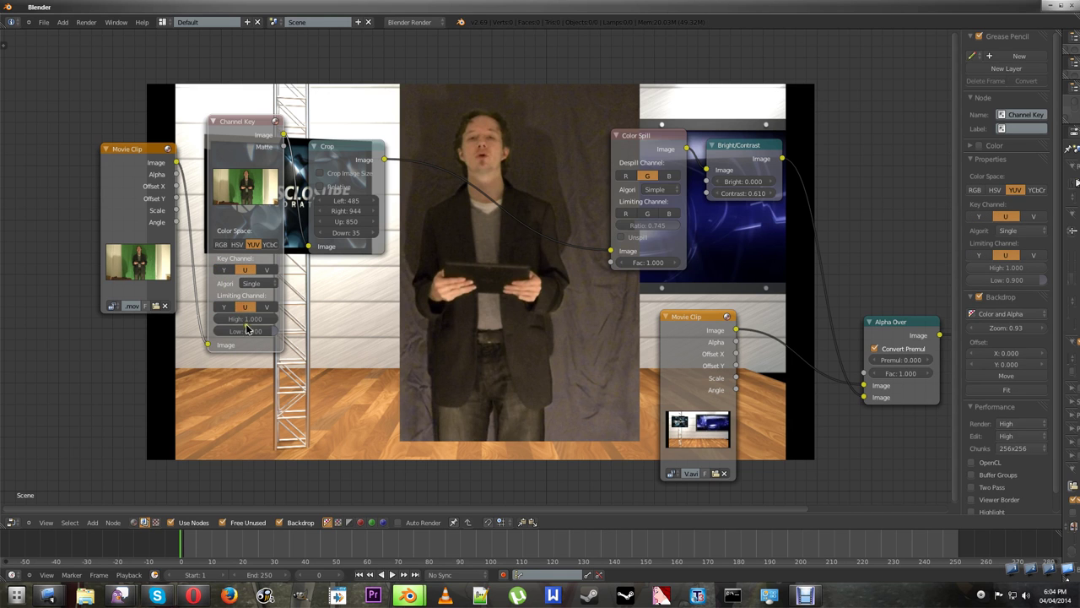
left_click(267, 306)
mouse_move(273, 334)
left_mouse_down()
mouse_move(284, 341)
mouse_move(273, 339)
left_mouse_up()
Alternate the key channel between V and U, ending on V with Low 0.955.
left_click(266, 269)
left_click(245, 269)
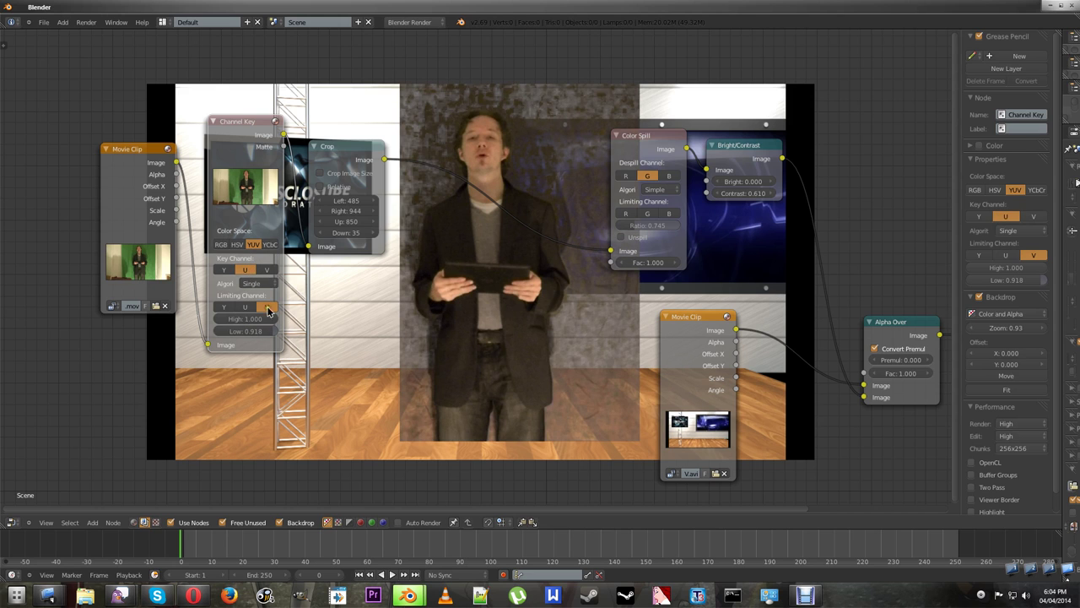
mouse_move(273, 335)
left_mouse_down()
mouse_move(282, 340)
mouse_move(267, 337)
left_mouse_up()
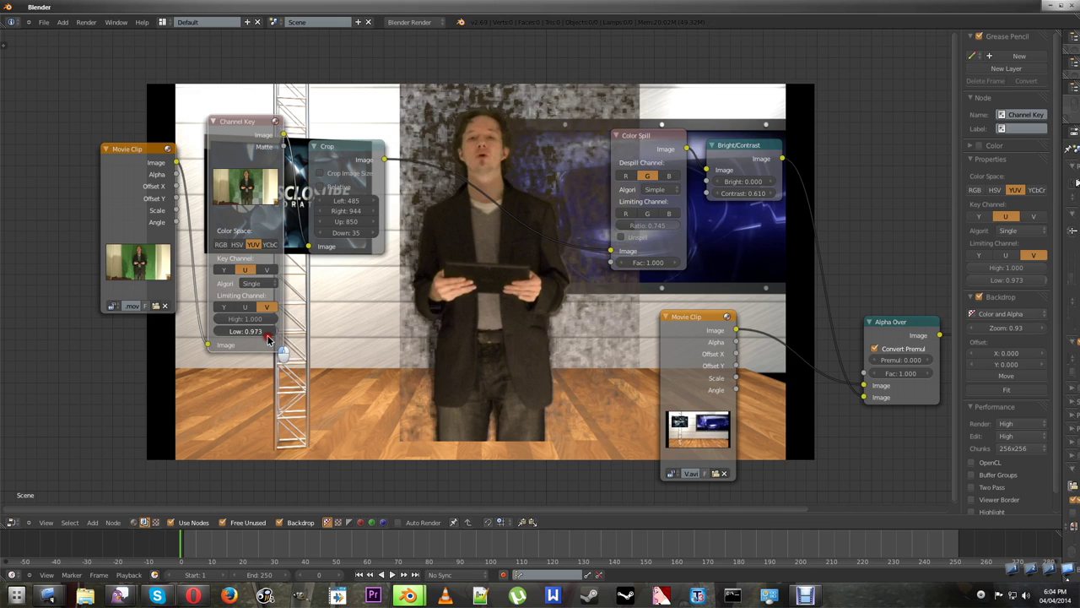
left_click(268, 269)
left_click_drag(273, 332, 265, 332)
Switch to YCbCr, limit on Y, try Cr with Low 0.682, undo Low to 1.000, key on Y.
left_click(270, 244)
left_click(252, 307)
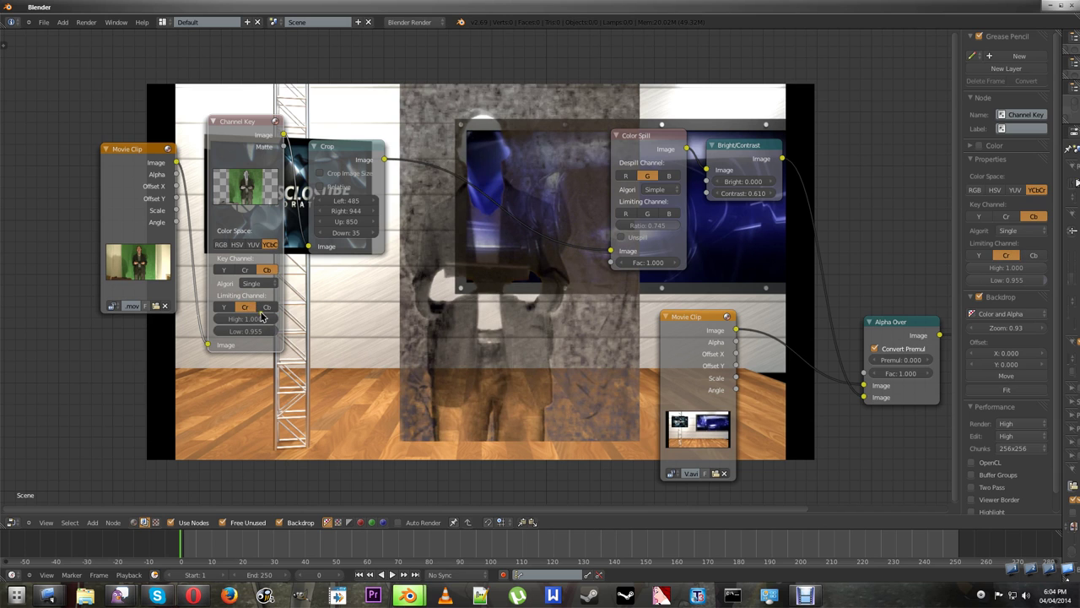
left_click(224, 307)
left_click_drag(256, 331, 275, 337)
left_click(248, 269)
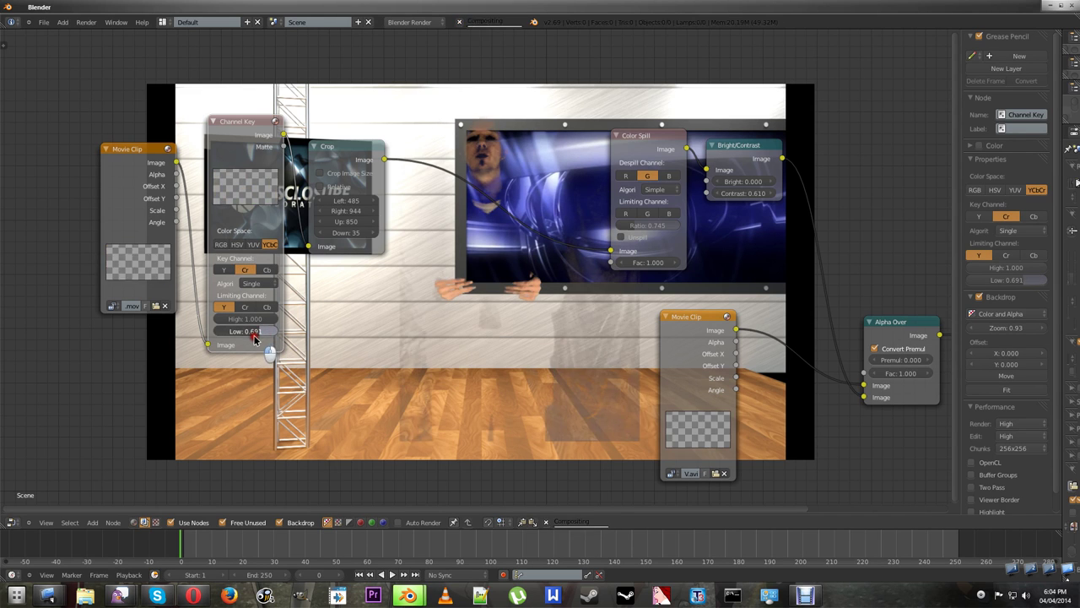
left_click_drag(275, 336, 247, 337)
key("ctrl+z")
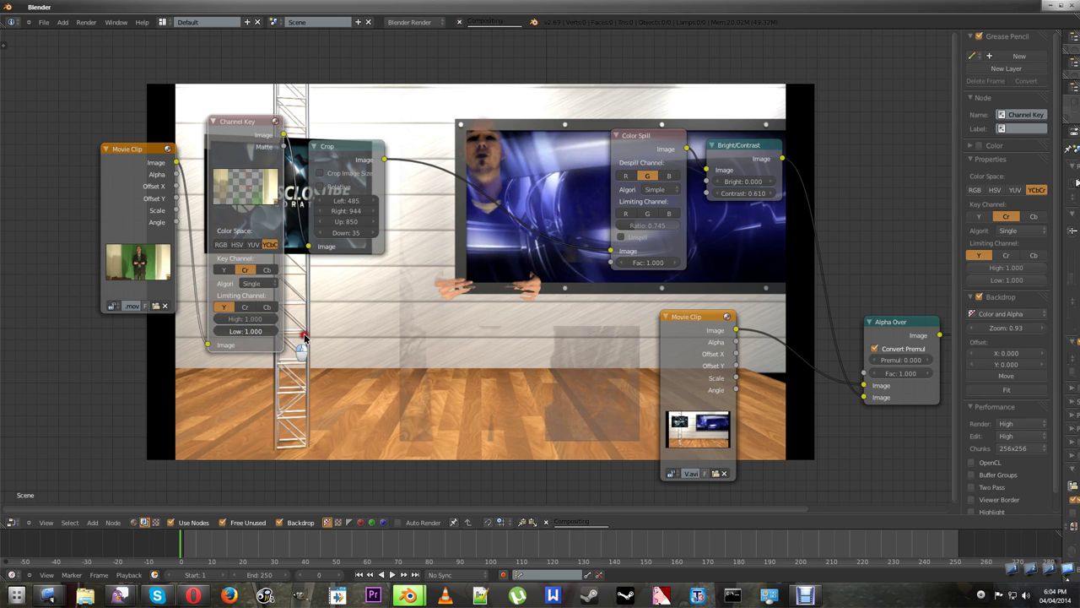
left_click(224, 270)
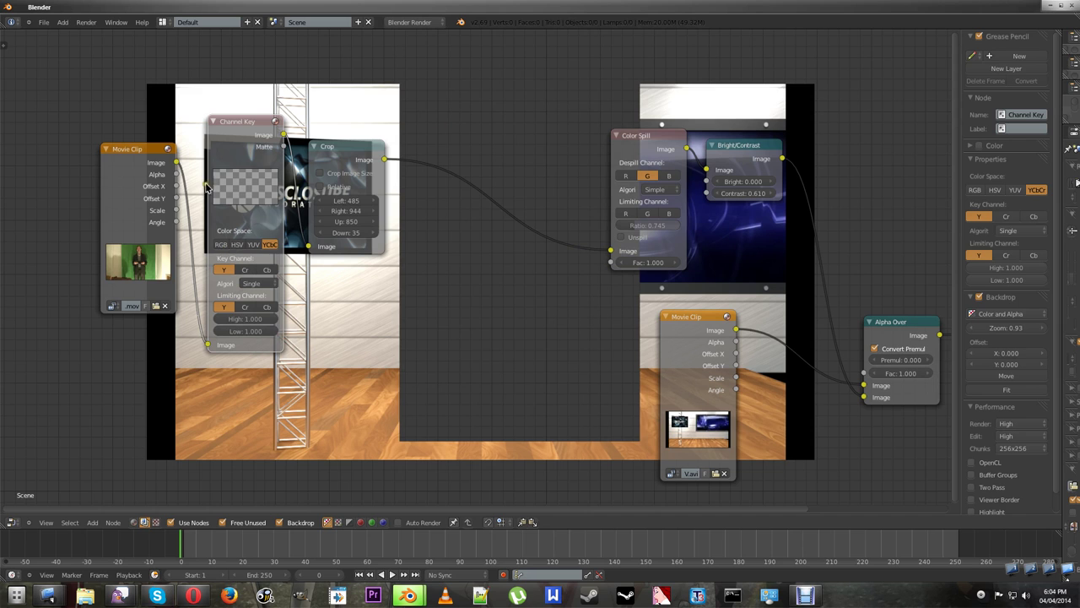
Set the Channel Key to RGB keying G with High 1.000, lower Low, and limit by R.
left_click(222, 244)
left_click(245, 269)
left_click(244, 319)
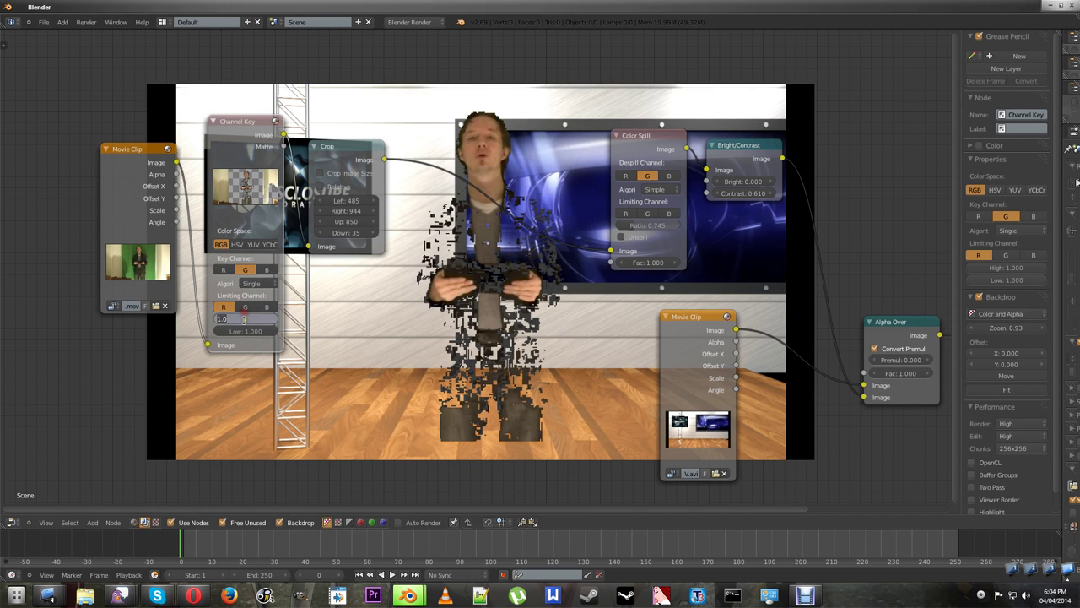
type("1.0")
key("Return")
left_click_drag(258, 334, 258, 342)
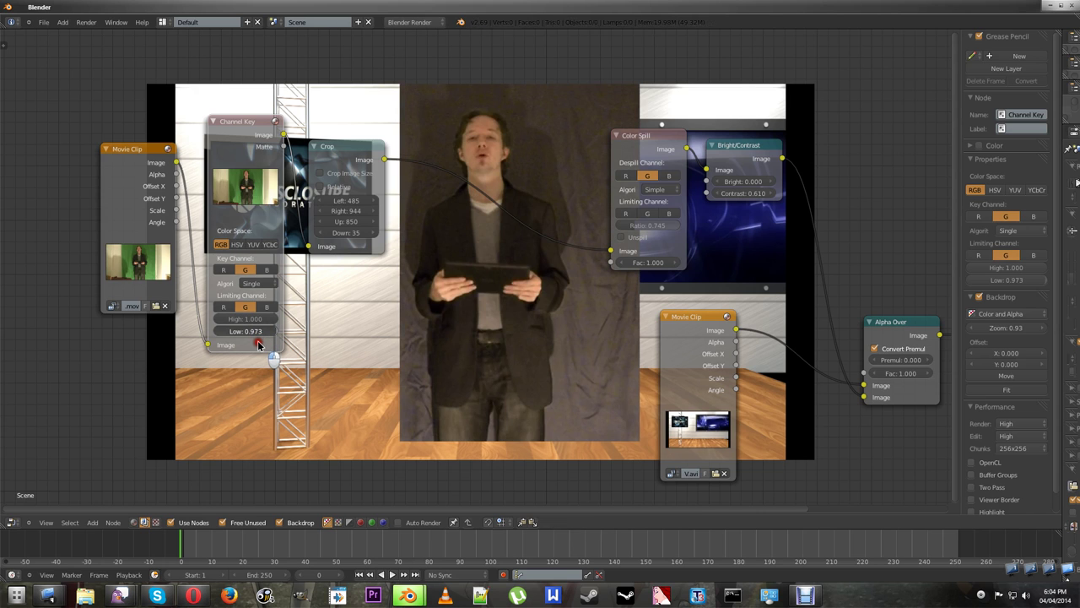
left_click(223, 306)
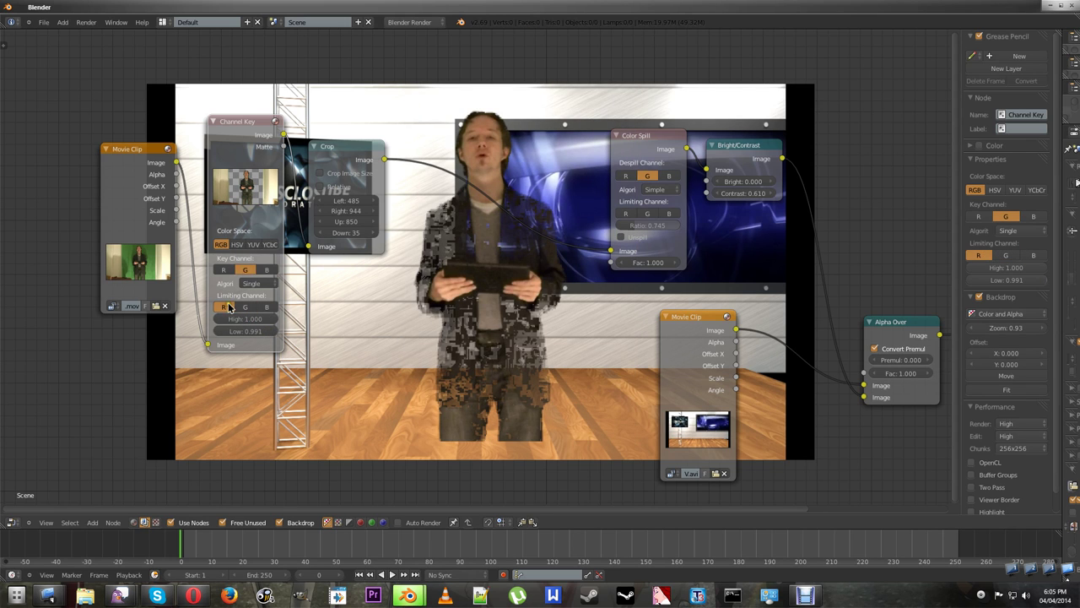
Tune Channel Key Low from 0.900 to 0.873 while checking frames 20 and 35.
scroll(270, 335, "up", 4)
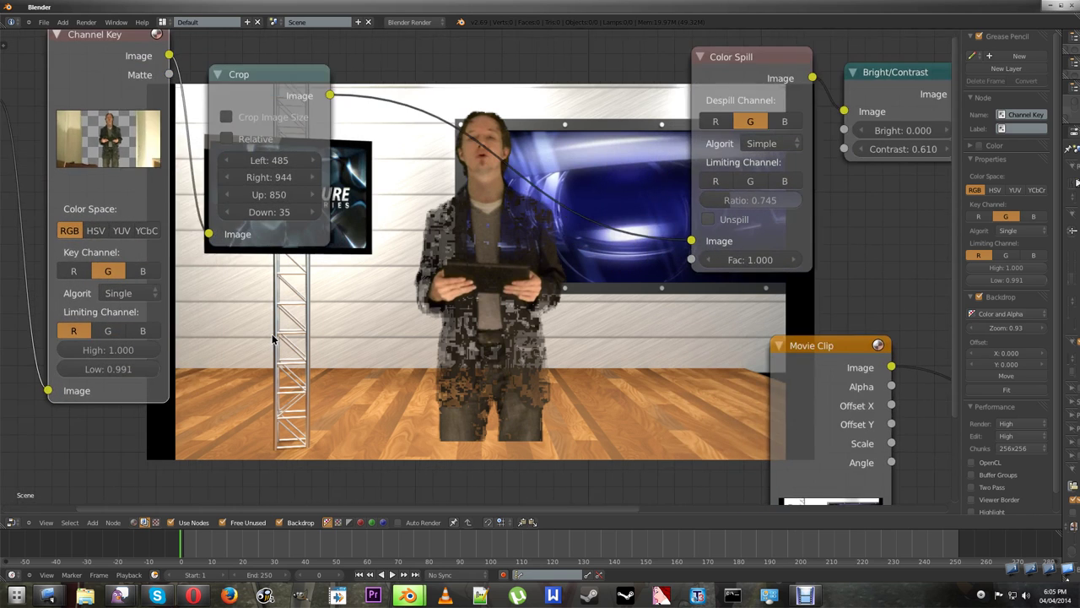
middle_click_drag(457, 312, 404, 266)
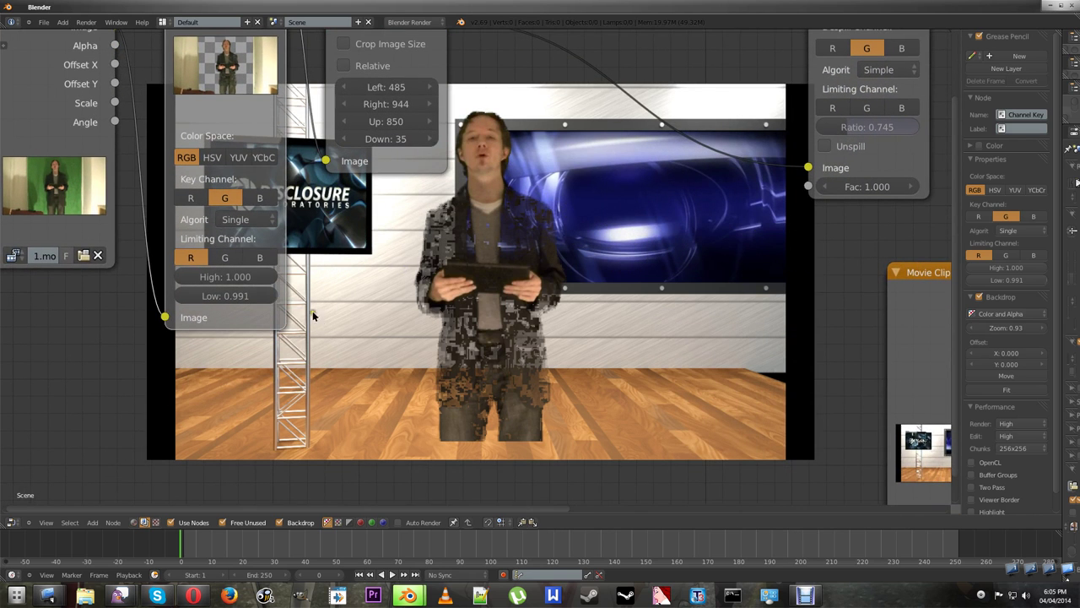
left_click_drag(276, 296, 268, 302)
middle_click_drag(426, 310, 426, 435)
scroll(423, 456, "down", 3)
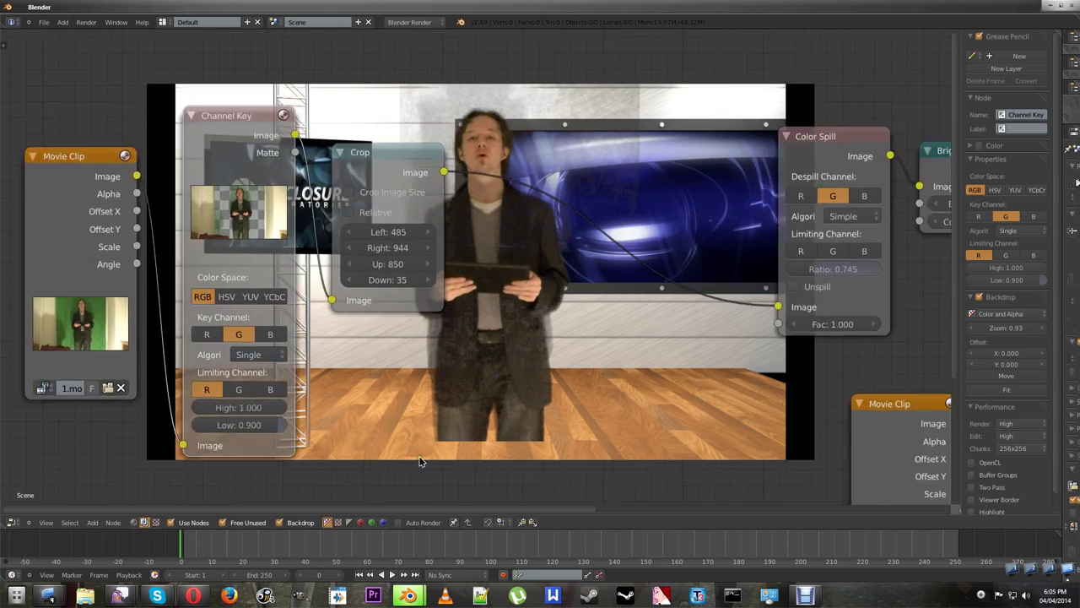
middle_click_drag(474, 470, 425, 468)
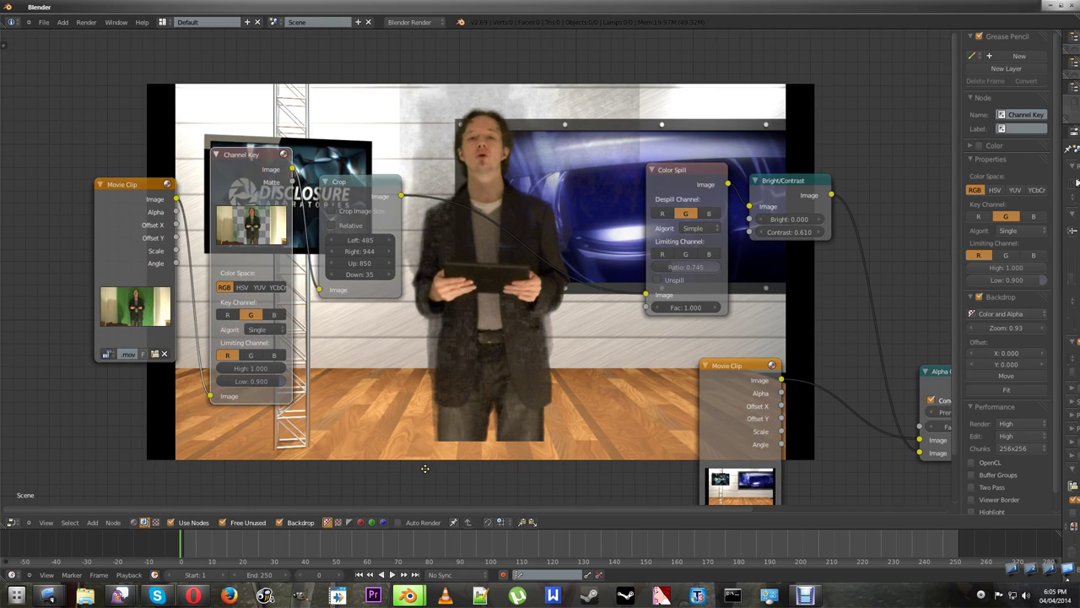
left_click(243, 550)
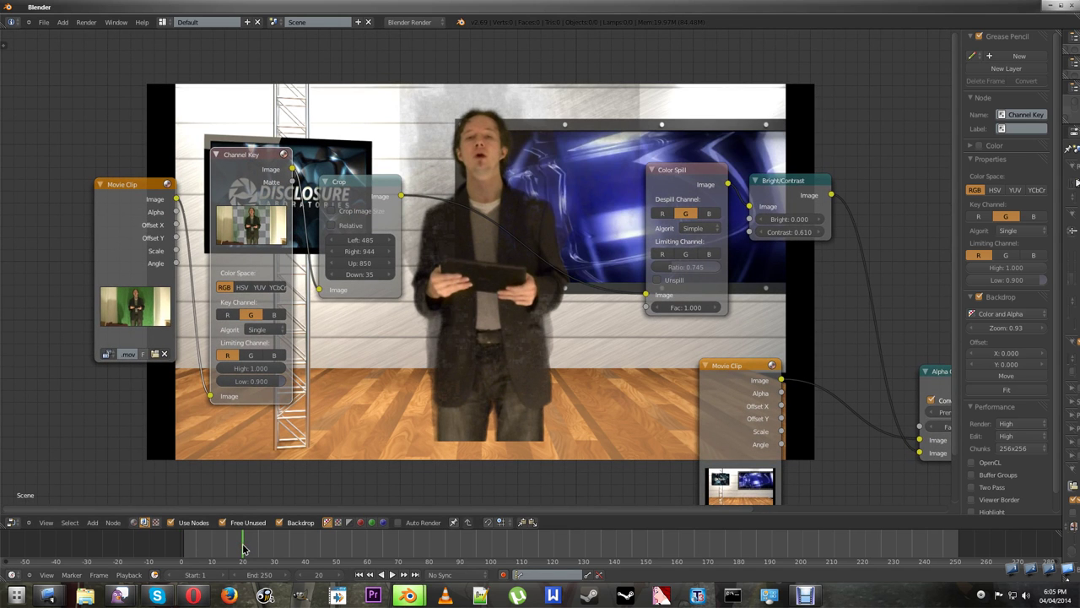
left_click_drag(279, 382, 256, 402)
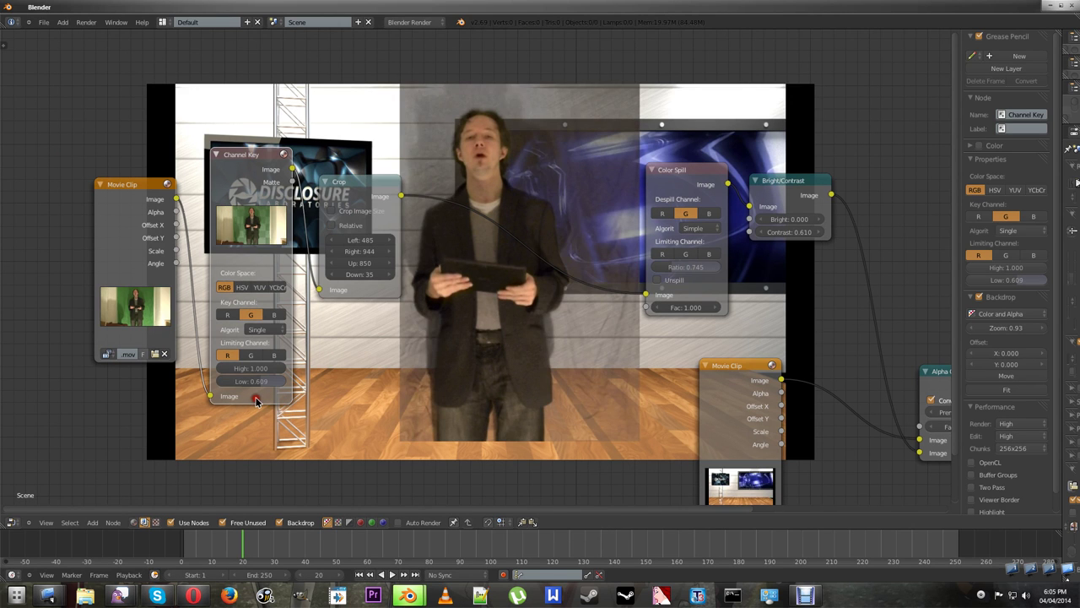
left_click(287, 553)
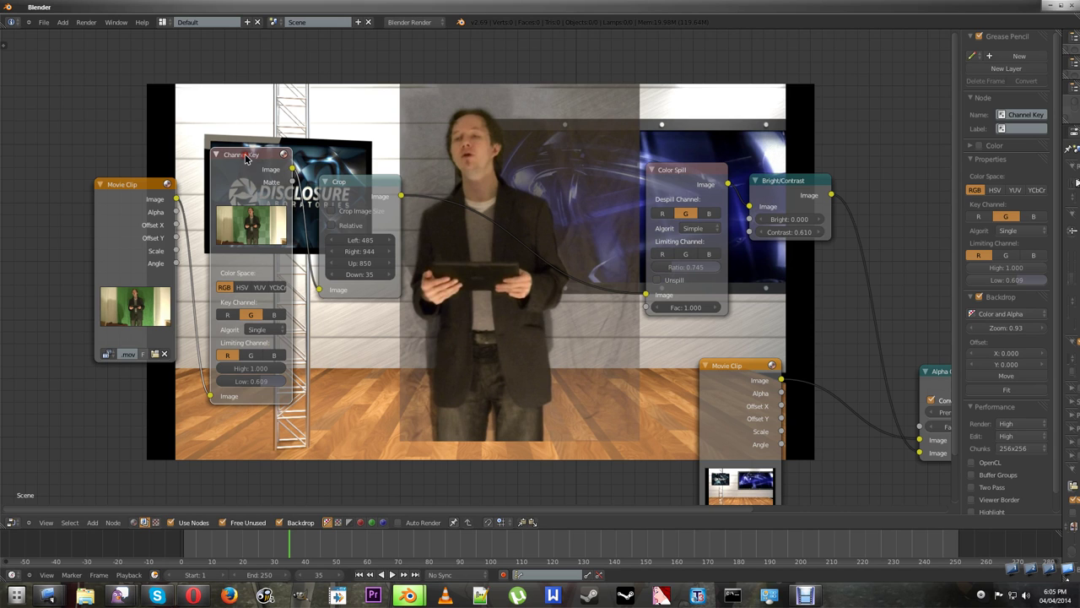
Replace the Channel Key with a Chroma Key wired Movie Clip → Chroma Key → Crop.
key("x")
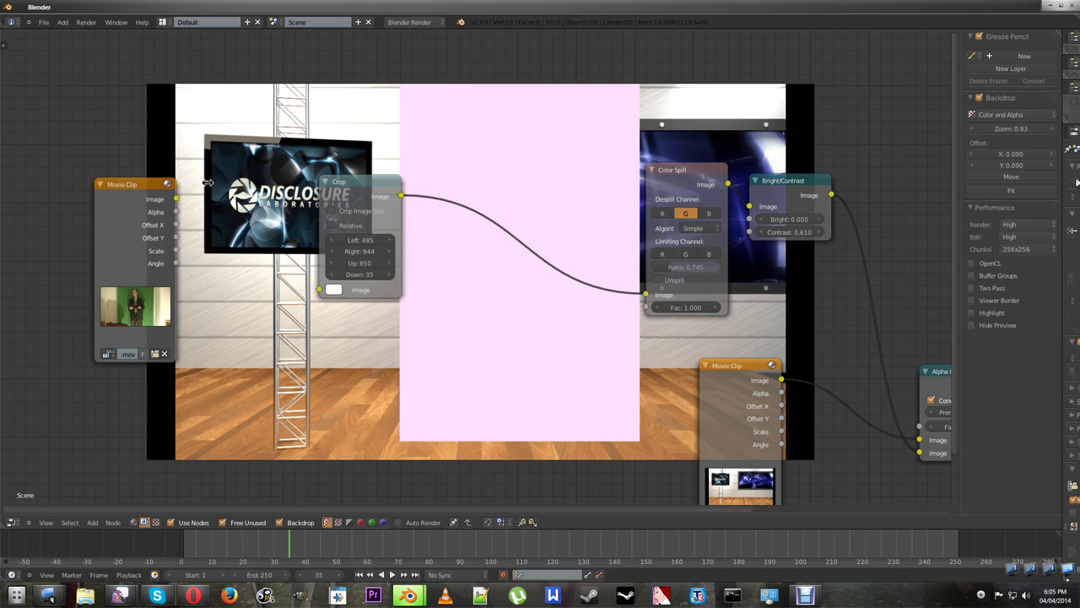
left_click(92, 523)
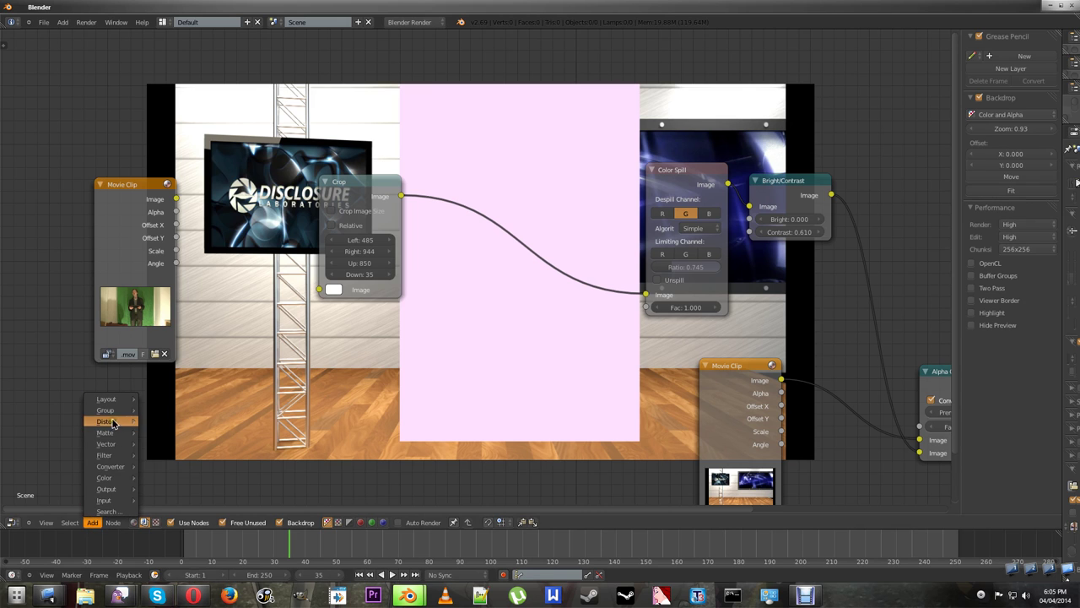
mouse_move(111, 433)
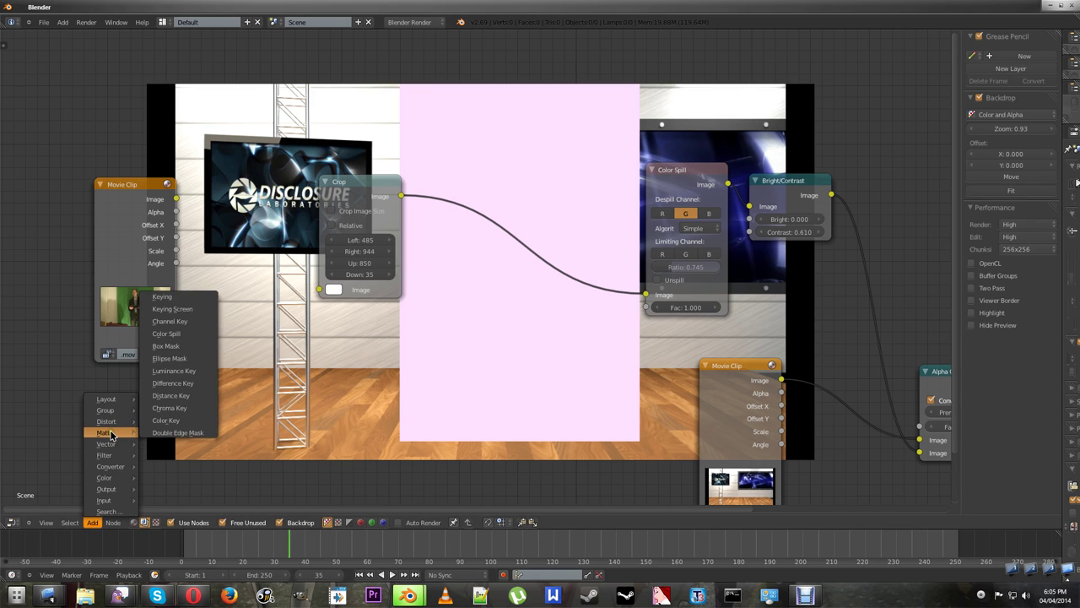
left_click(184, 408)
left_click(228, 194)
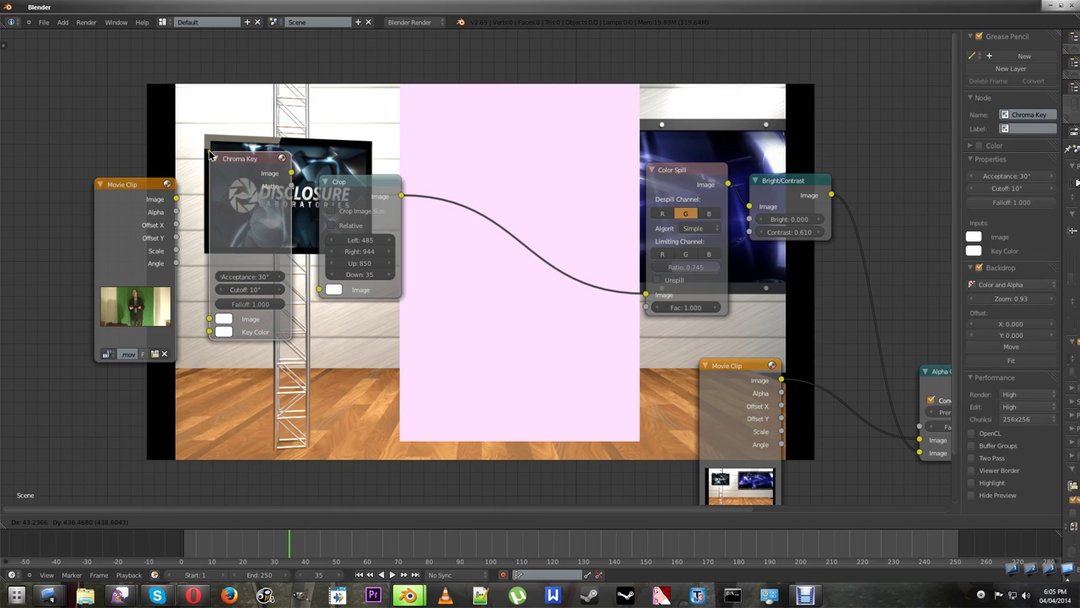
left_click_drag(177, 200, 213, 322)
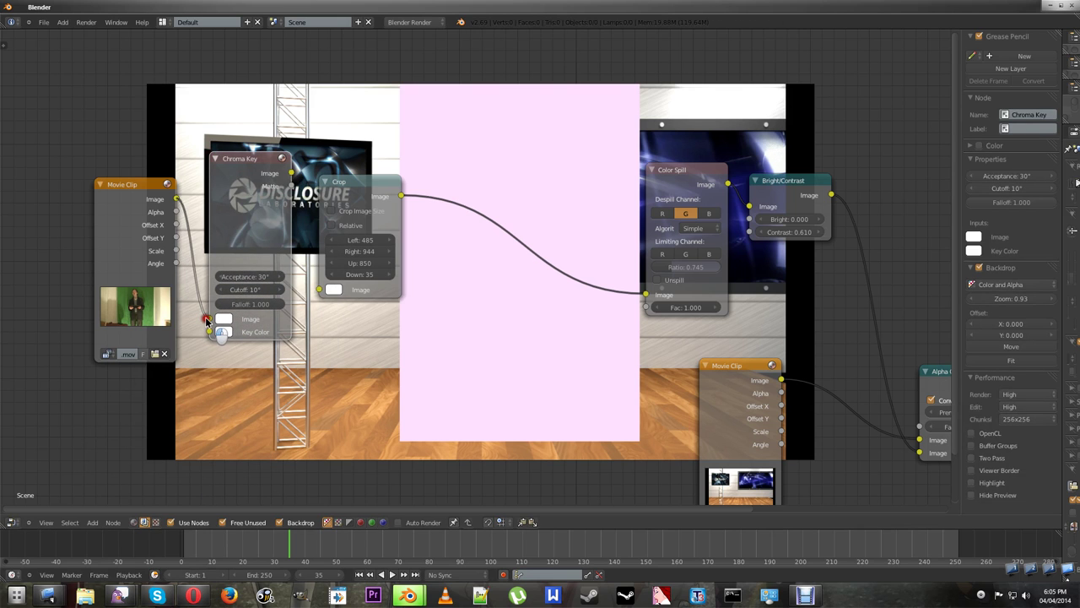
left_click_drag(292, 174, 319, 291)
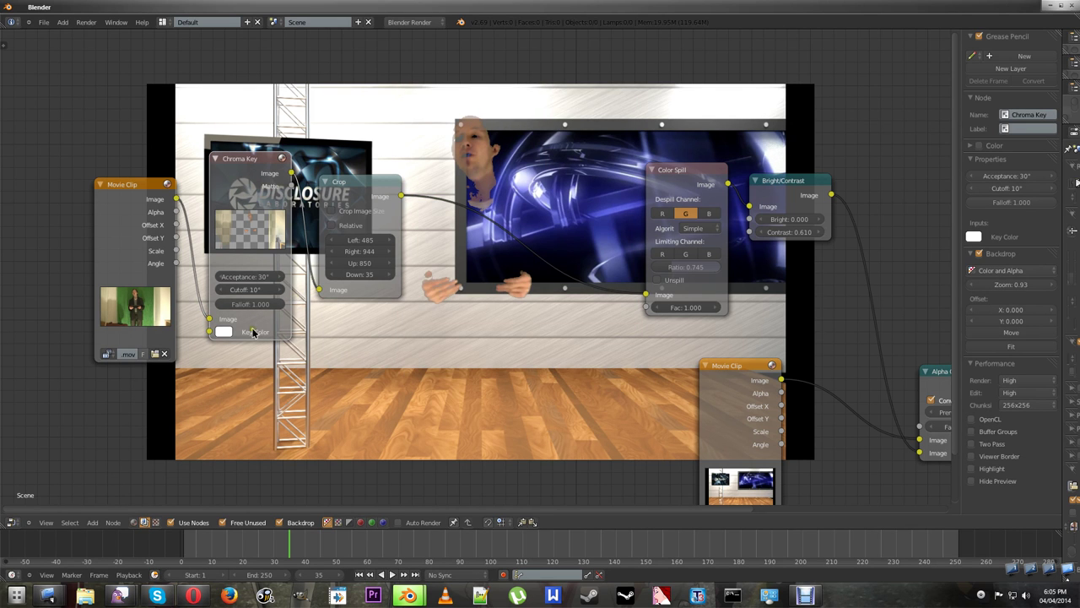
Adjust the Chroma Key colour toward a darker green, then link the clip straight into Crop.
left_click(224, 331)
left_click(266, 200)
left_click_drag(237, 192, 235, 181)
left_click_drag(320, 176, 316, 216)
left_click_drag(236, 187, 244, 201)
left_click_drag(209, 318, 317, 287)
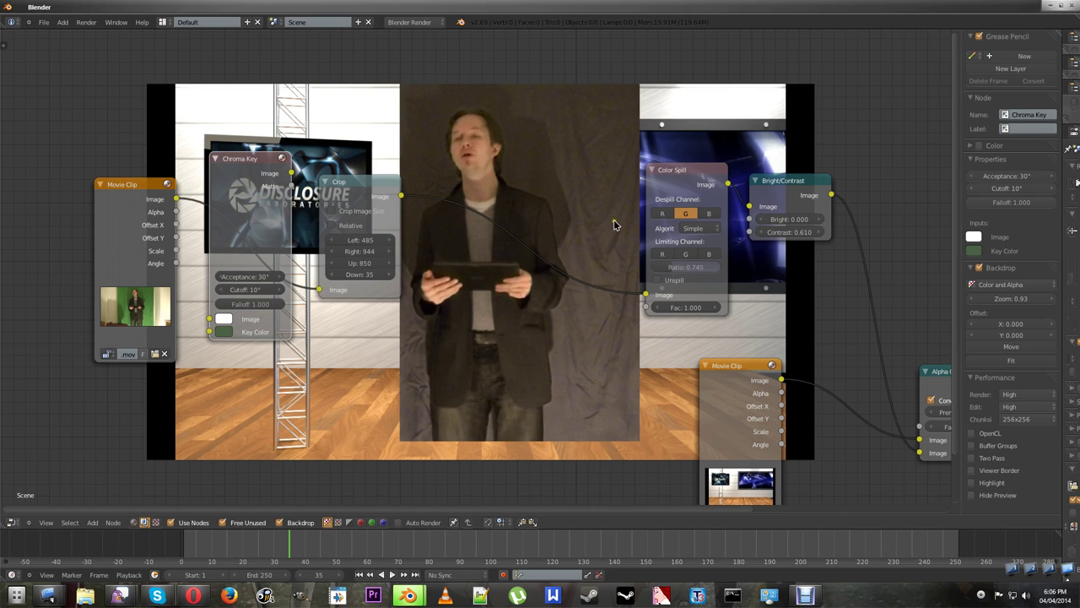
Delete the Color Spill and Bright/Contrast nodes and connect Crop into Alpha Over's image.
left_click(675, 172)
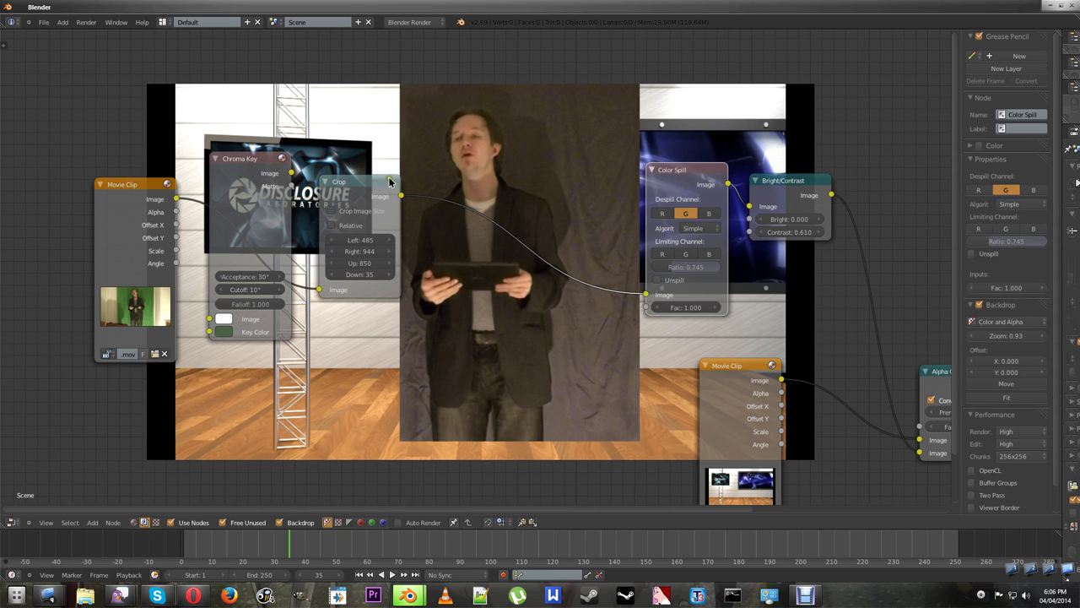
key("x")
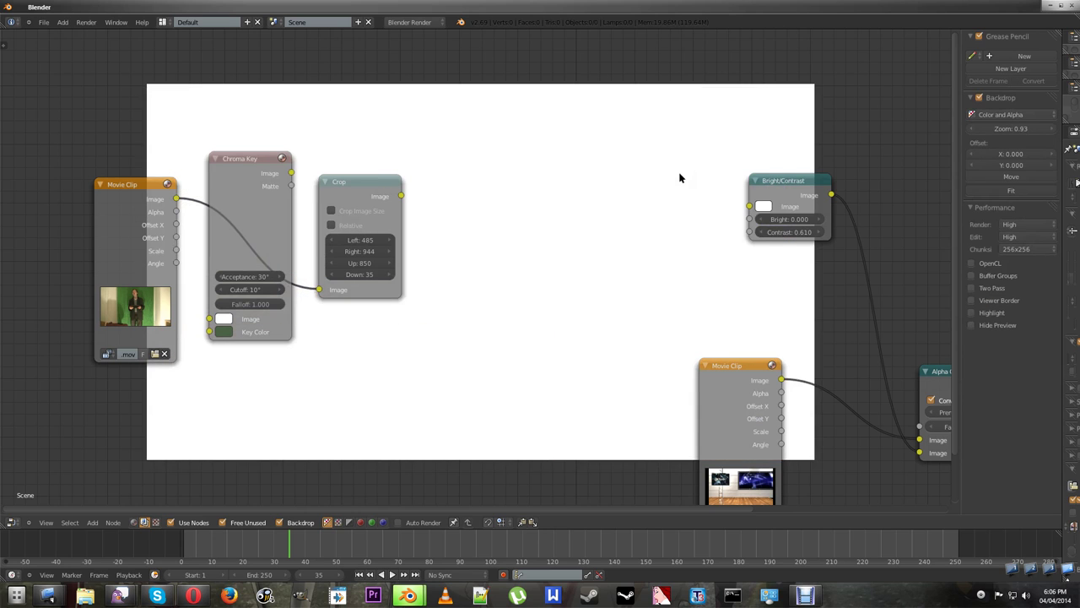
left_click(782, 182)
key("x")
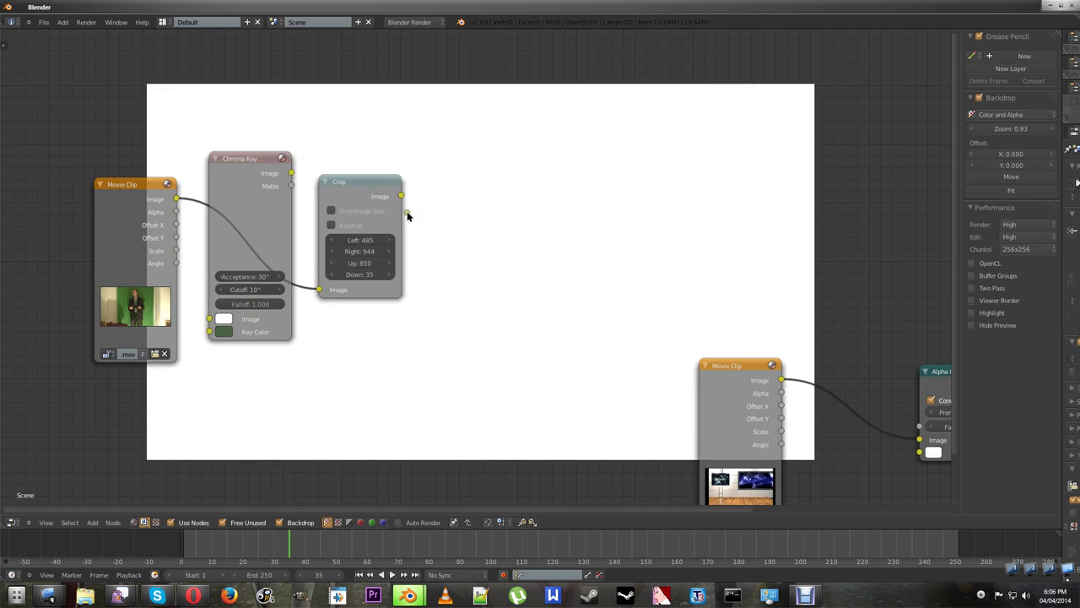
left_click_drag(402, 196, 919, 441)
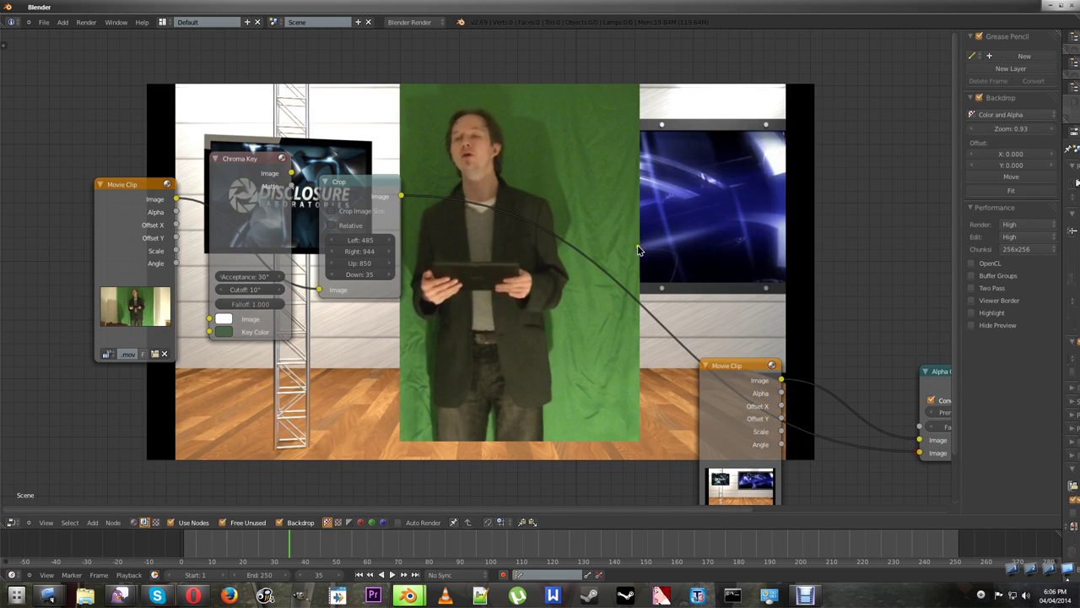
Eyedrop the green backdrop as the Chroma Key colour and rewire Movie Clip → Chroma Key → Crop.
left_click(222, 331)
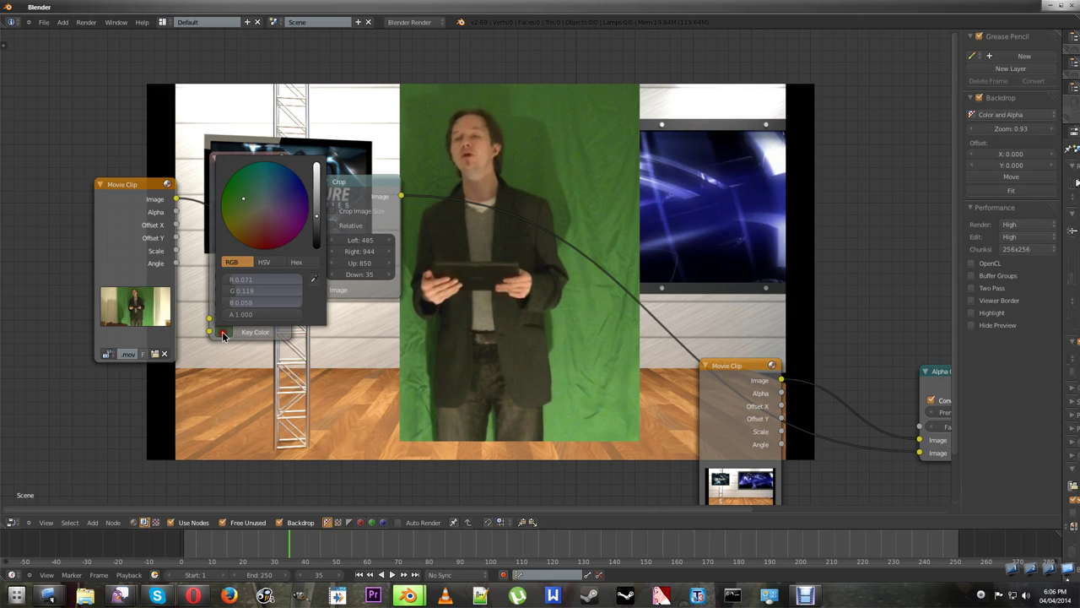
left_click(312, 280)
left_click(567, 169)
left_click_drag(176, 199, 208, 319)
left_click_drag(291, 174, 319, 290)
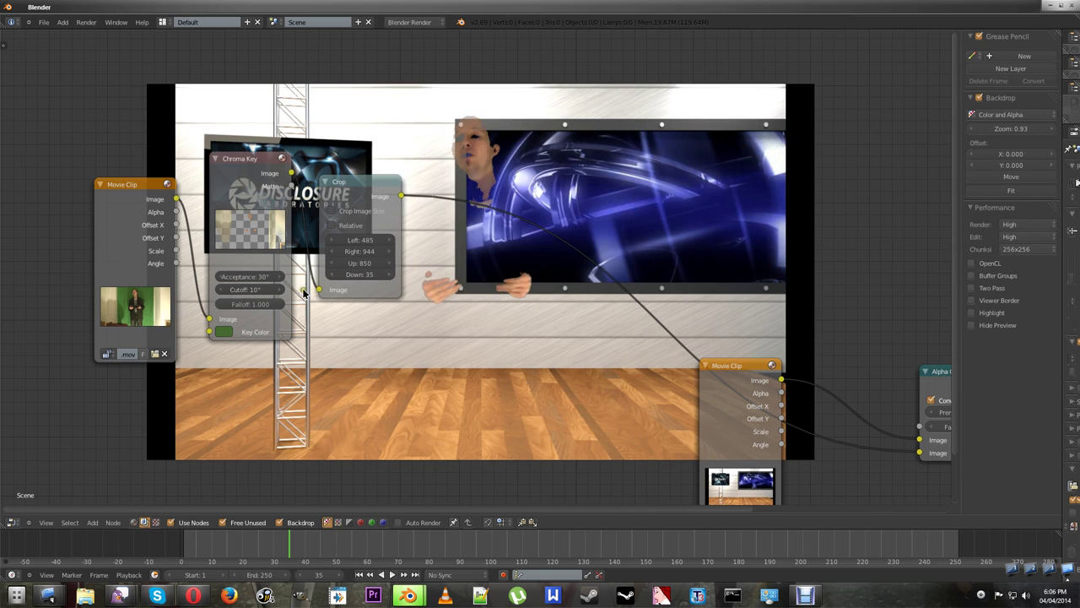
Drag the Chroma Key falloff and Acceptance angle down to 1°.
left_click_drag(270, 308, 278, 309)
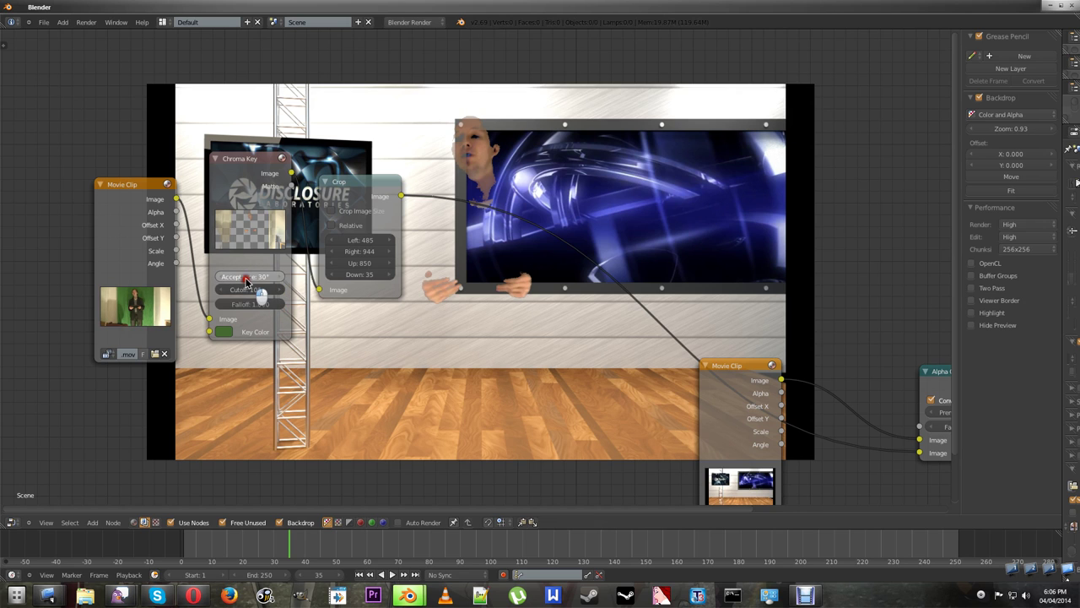
mouse_move(249, 277)
left_mouse_down()
mouse_move(133, 292)
mouse_move(290, 292)
mouse_move(253, 289)
left_mouse_up()
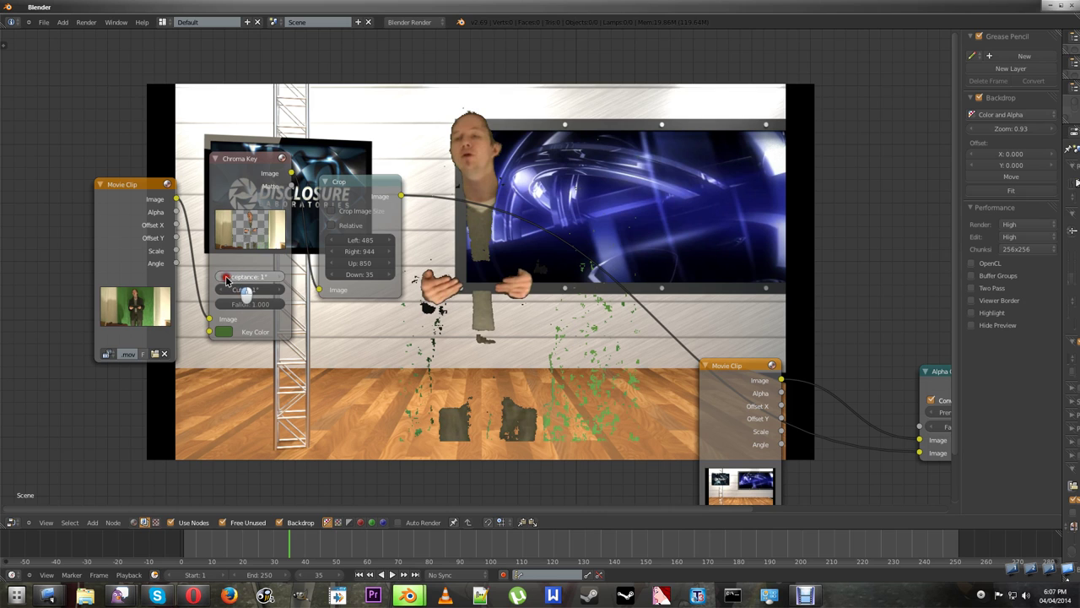
Delete the Chroma Key, add then remove a Keying node, and bring up the Matte node list.
left_click(244, 162)
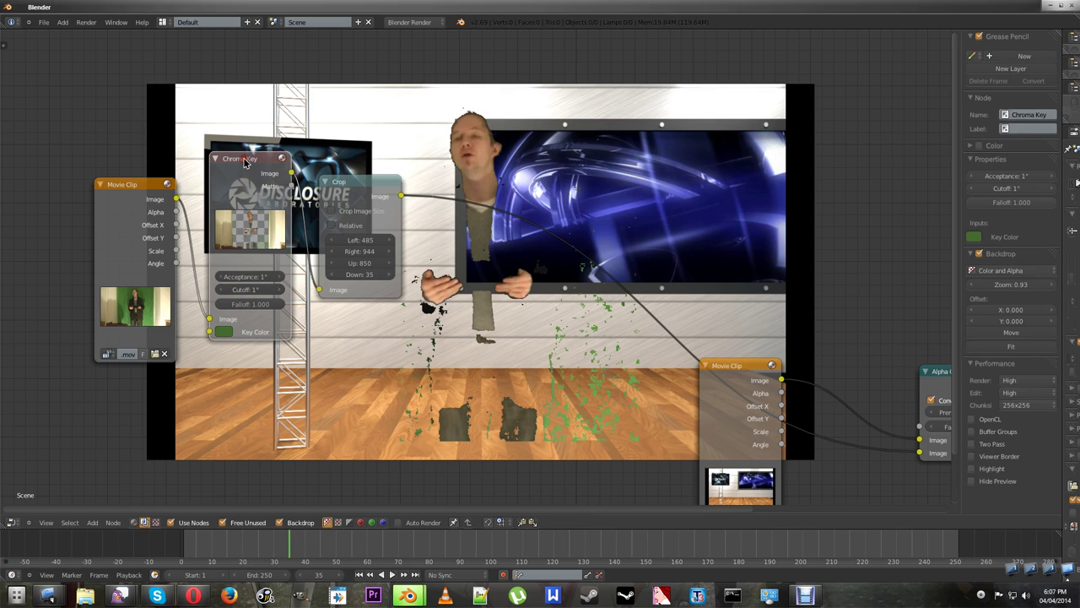
key("x")
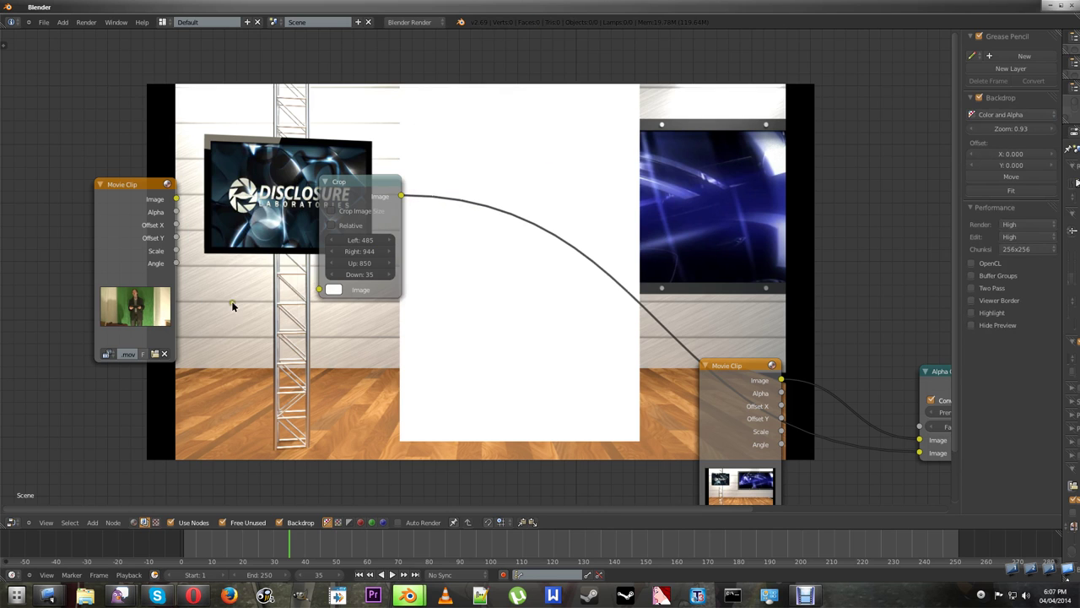
left_click(92, 521)
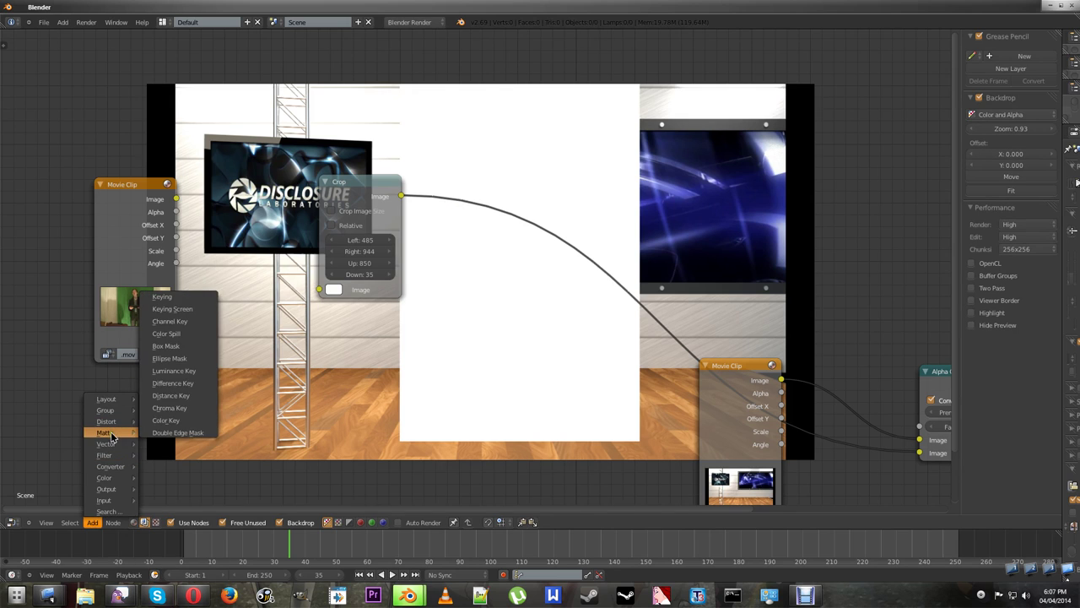
mouse_move(108, 432)
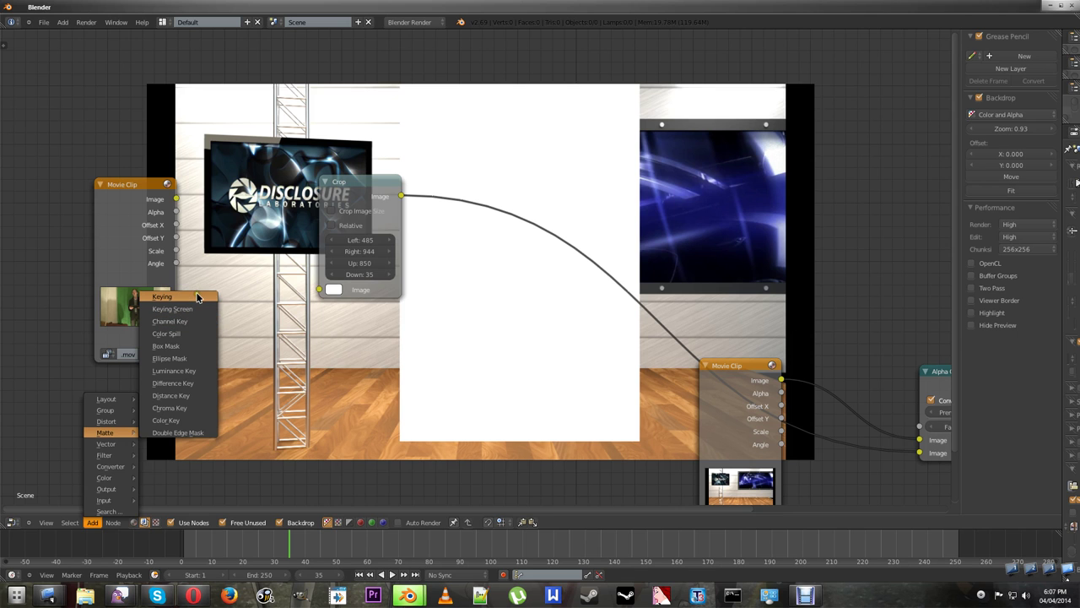
left_click(198, 297)
left_click(213, 108)
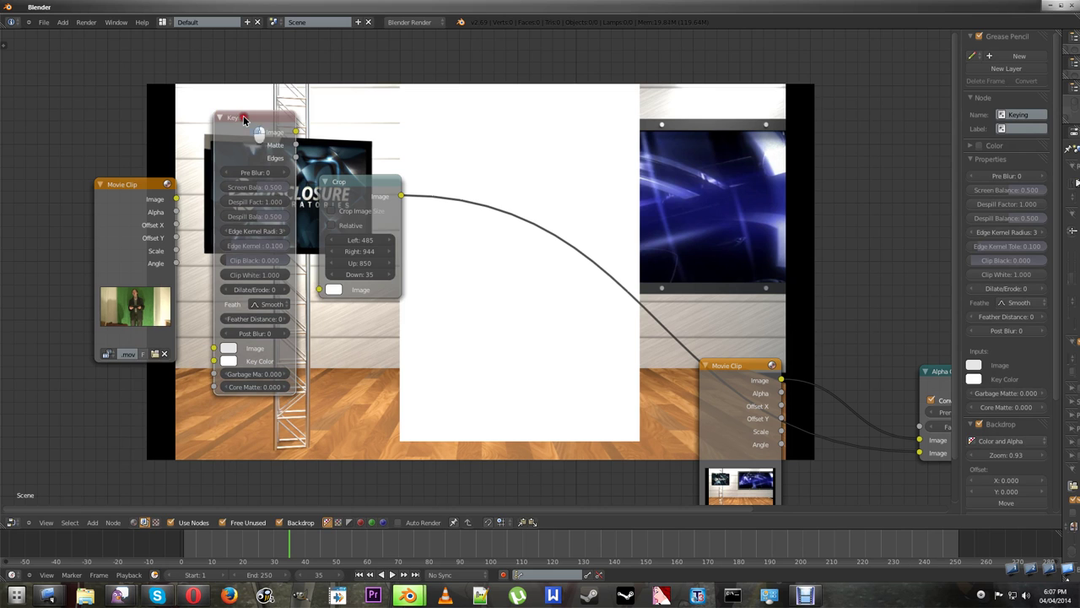
key("x")
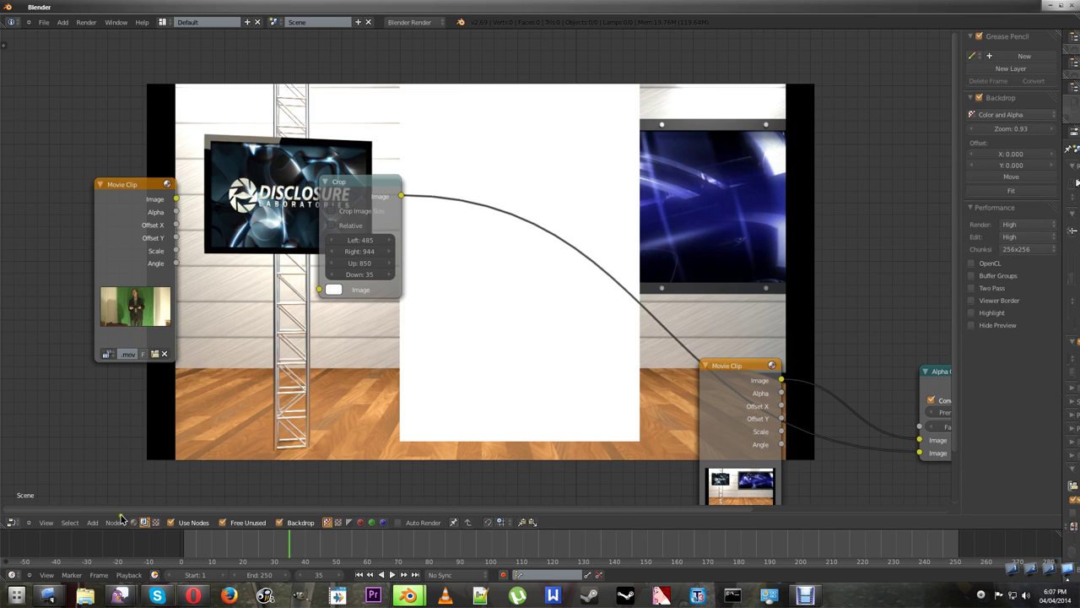
left_click(92, 523)
mouse_move(110, 487)
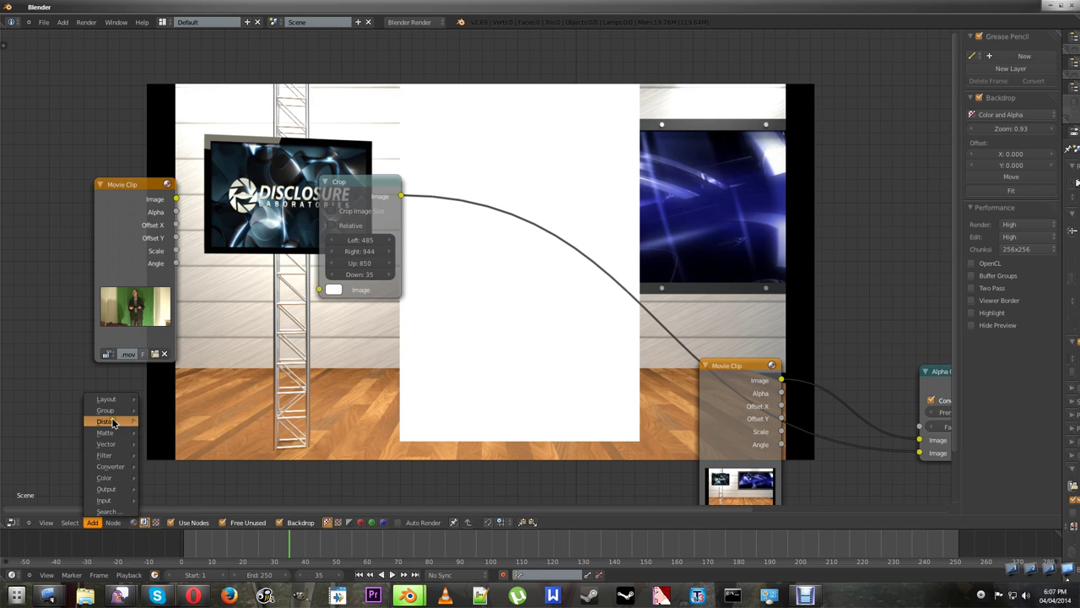
Add a Color Key node wired Movie Clip → Color Key → Crop.
mouse_move(110, 432)
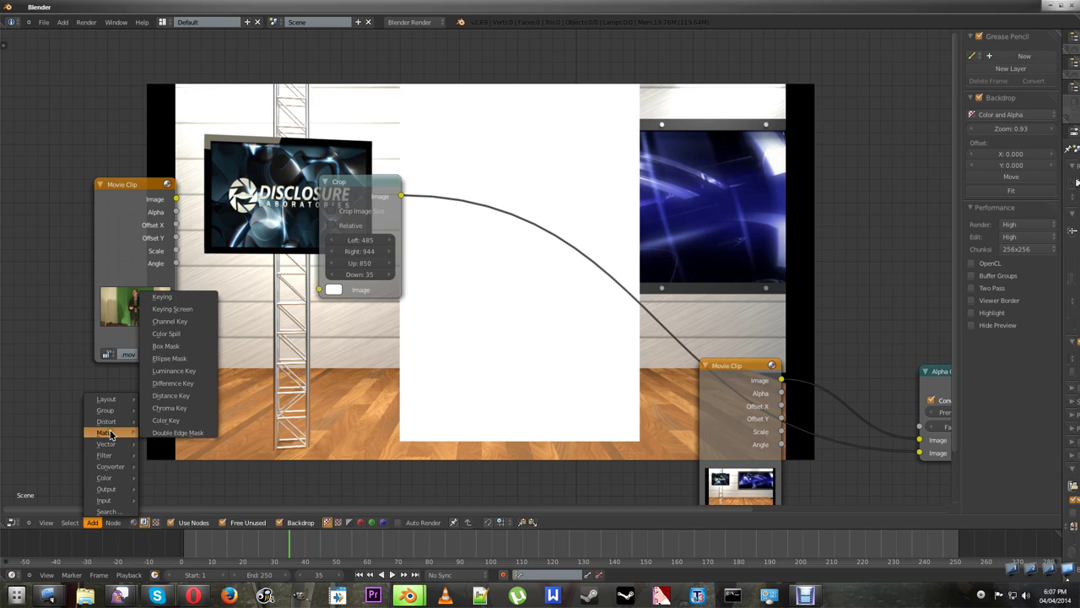
left_click(193, 422)
left_click_drag(176, 199, 208, 294)
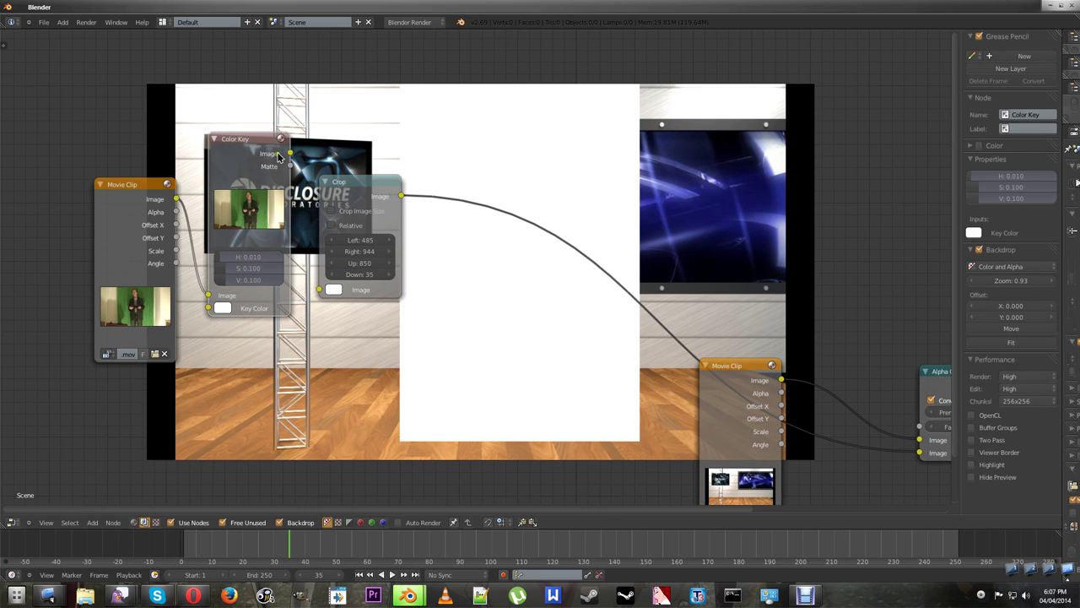
left_click_drag(290, 155, 319, 289)
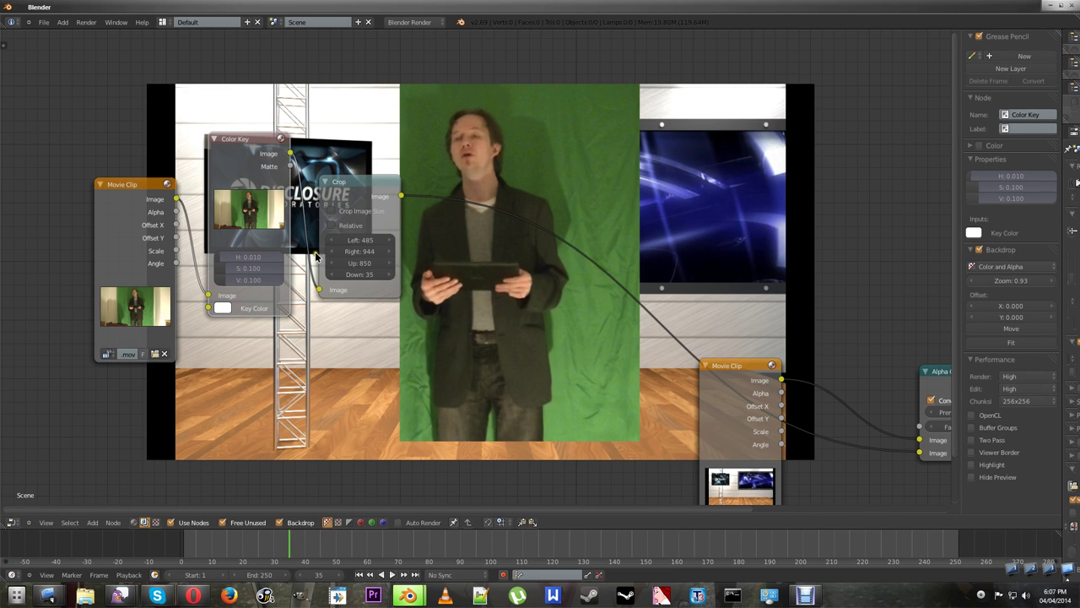
Set the Crop to Left 389, Up 848 and Down 53.
left_click(347, 197)
left_click(355, 241)
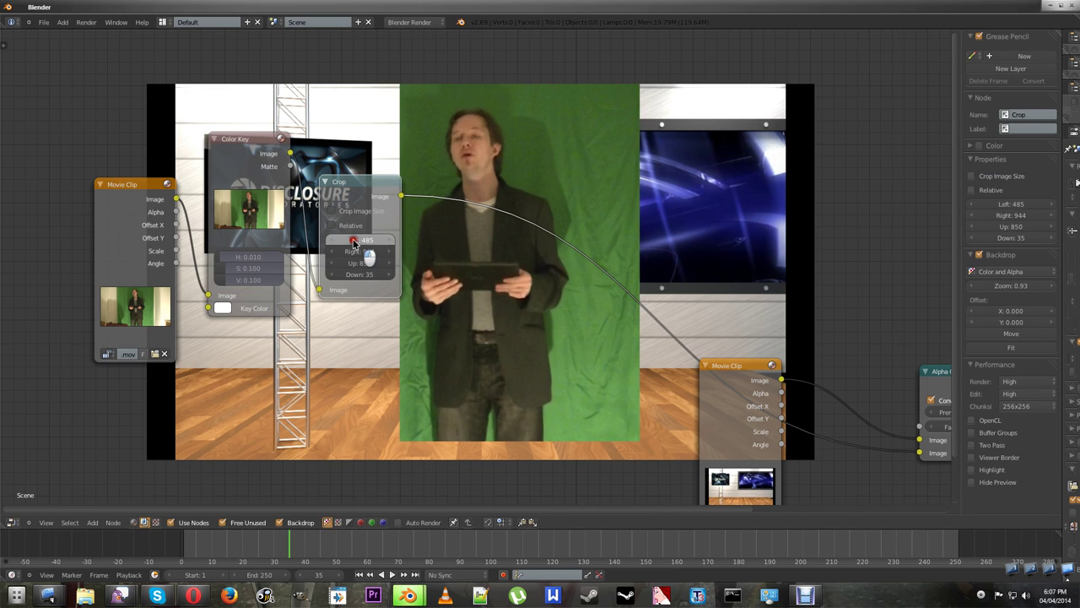
left_click_drag(355, 243, 355, 269)
left_click_drag(356, 274, 372, 278)
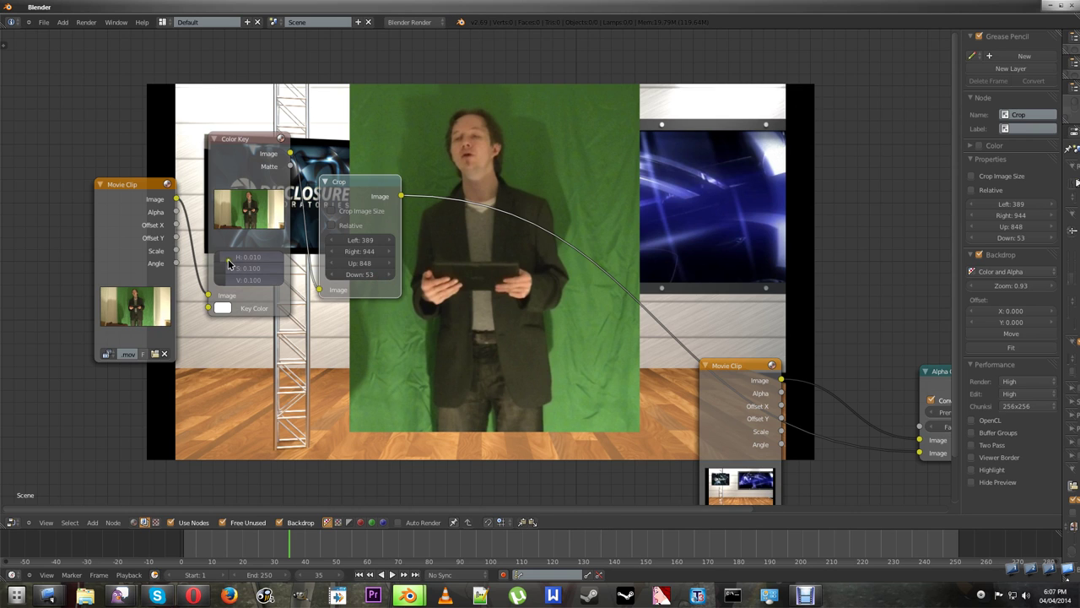
Eyedrop the green screen as the Color Key colour.
left_click(222, 308)
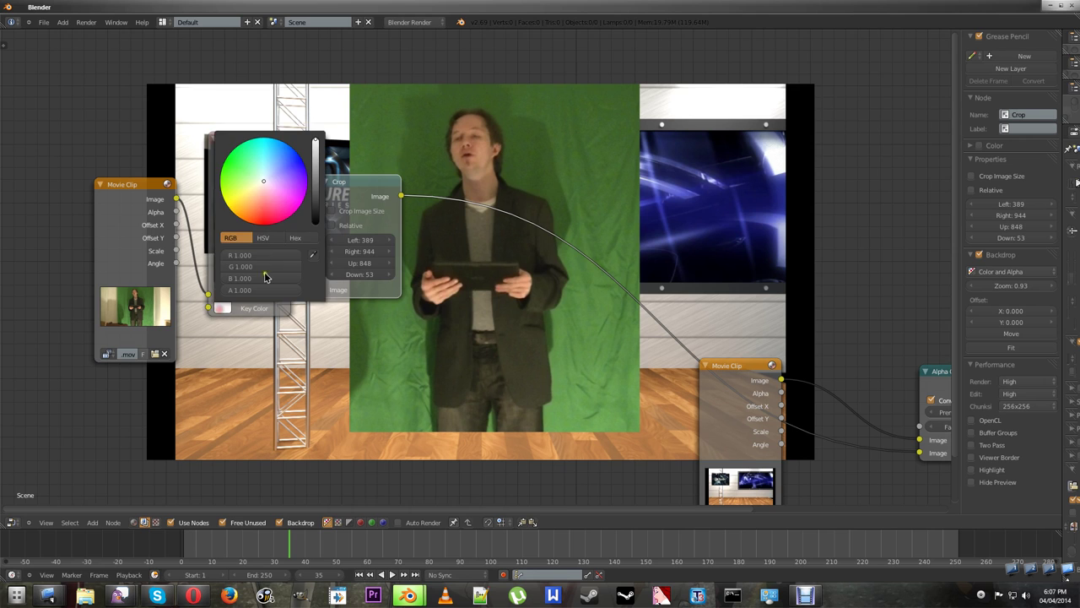
left_click(311, 257)
left_click(380, 126)
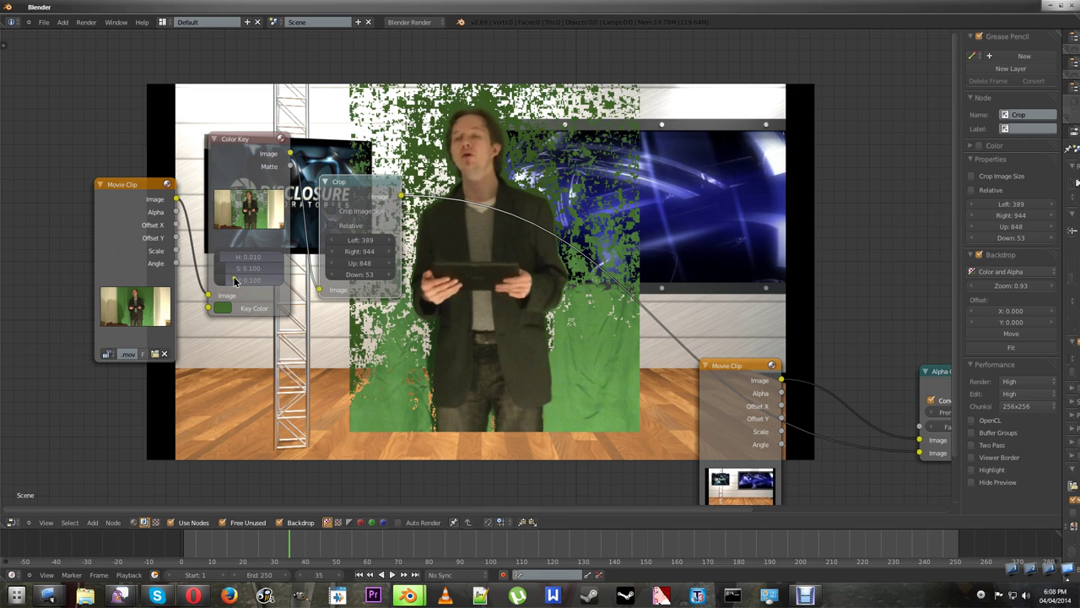
Tune Color Key tolerances to H 0.010, S 0.218, V 0.227, and shift the Crop node right.
left_click_drag(230, 282, 243, 259)
left_click_drag(242, 262, 240, 263)
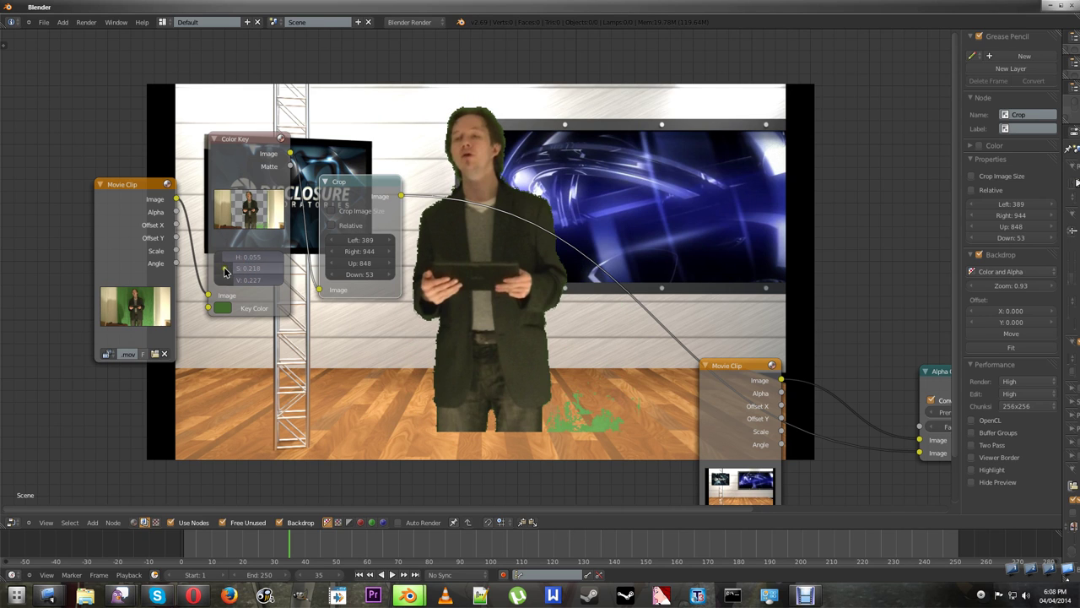
left_click(222, 261)
left_click_drag(222, 261, 218, 268)
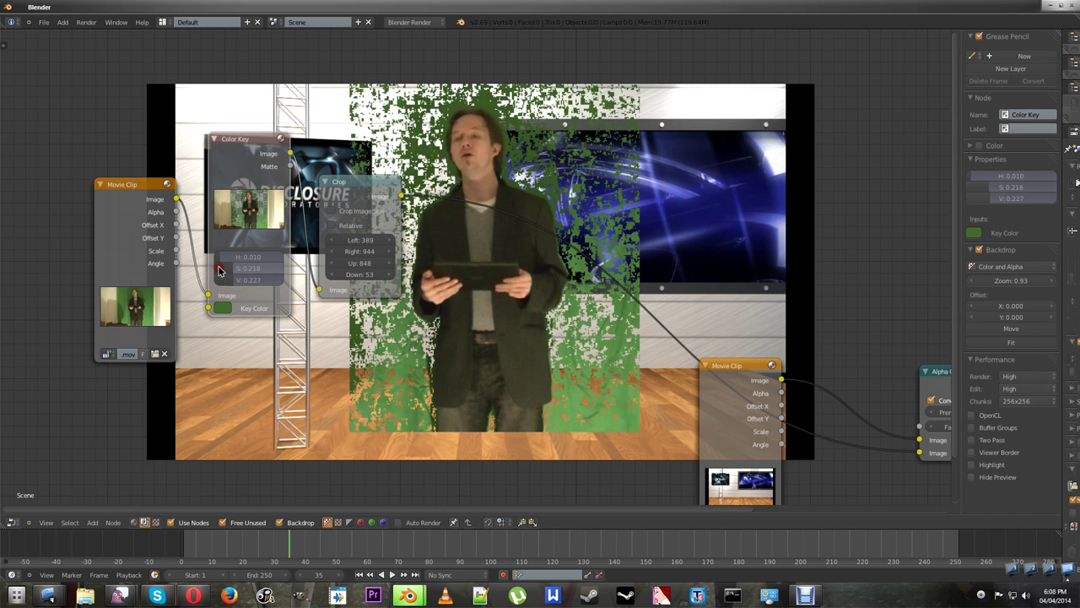
left_click(354, 186)
left_click_drag(354, 185, 478, 202)
Add a new Channel Key node and raise its Low threshold.
left_click(92, 522)
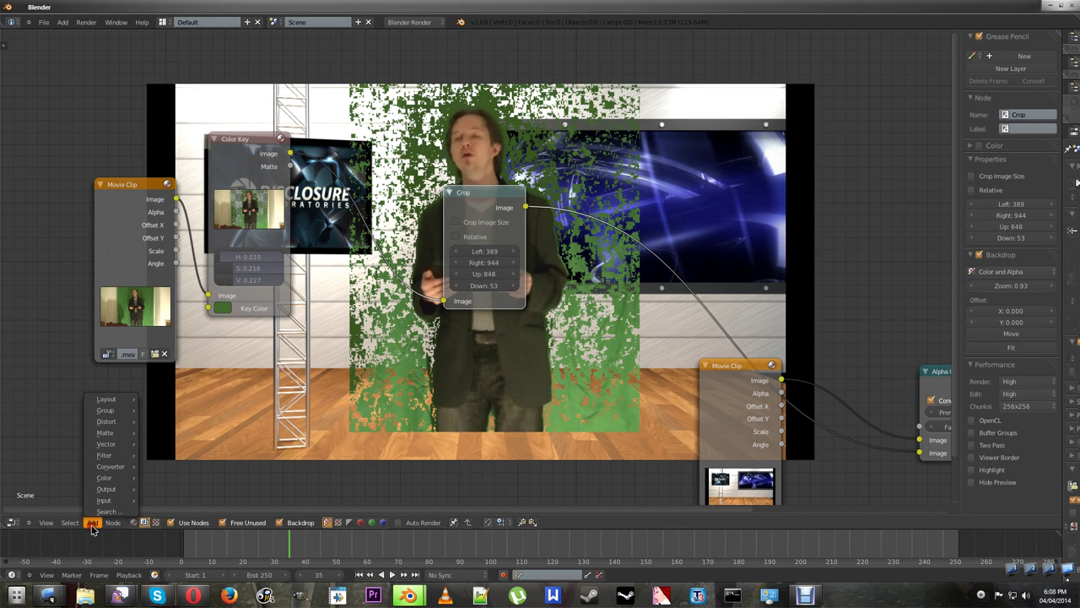
mouse_move(104, 480)
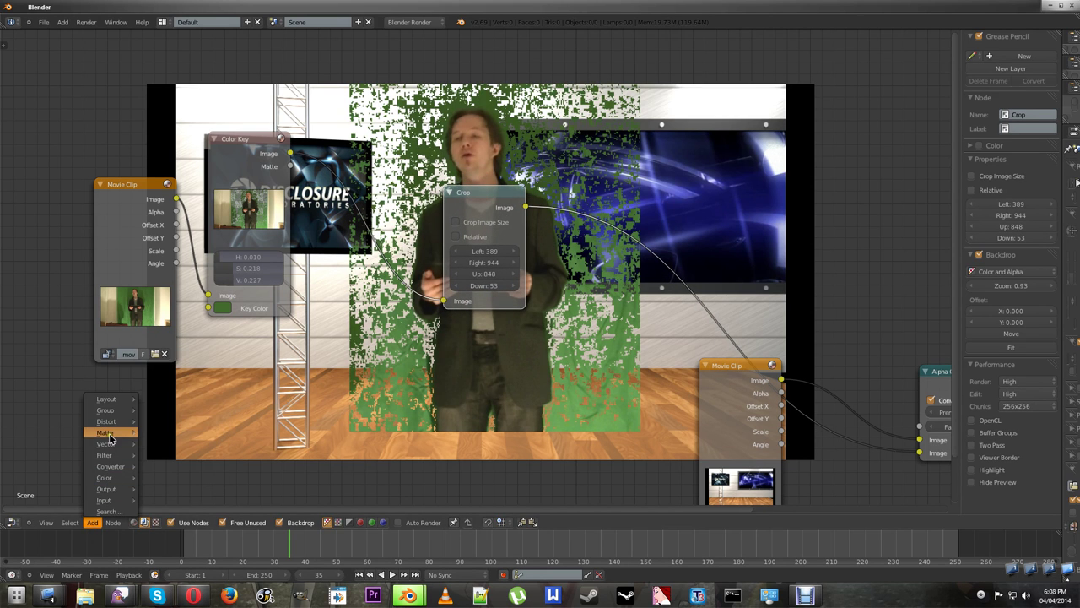
mouse_move(106, 432)
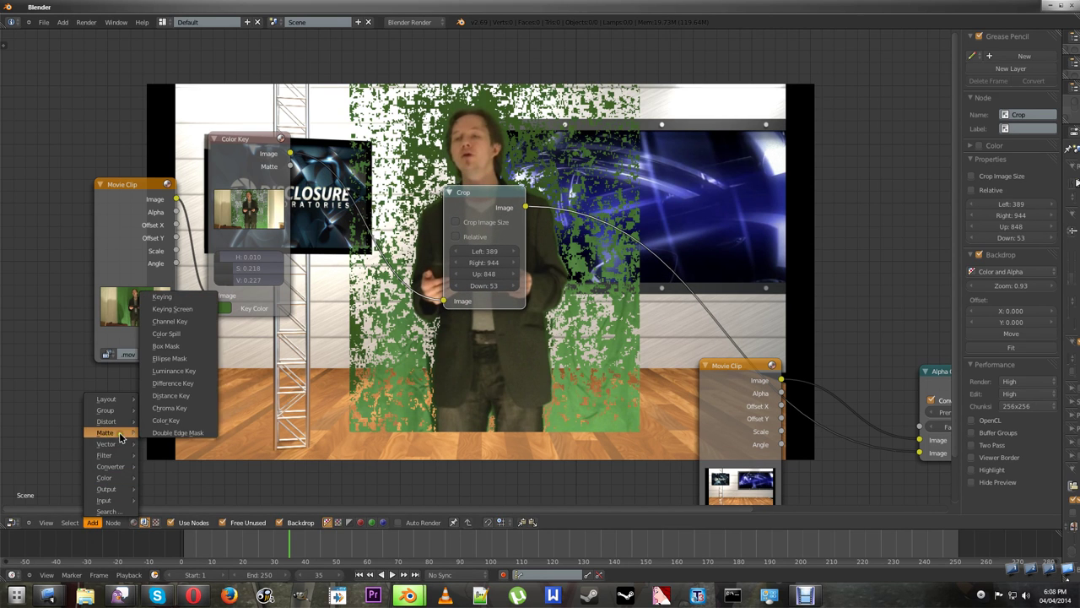
left_click(189, 323)
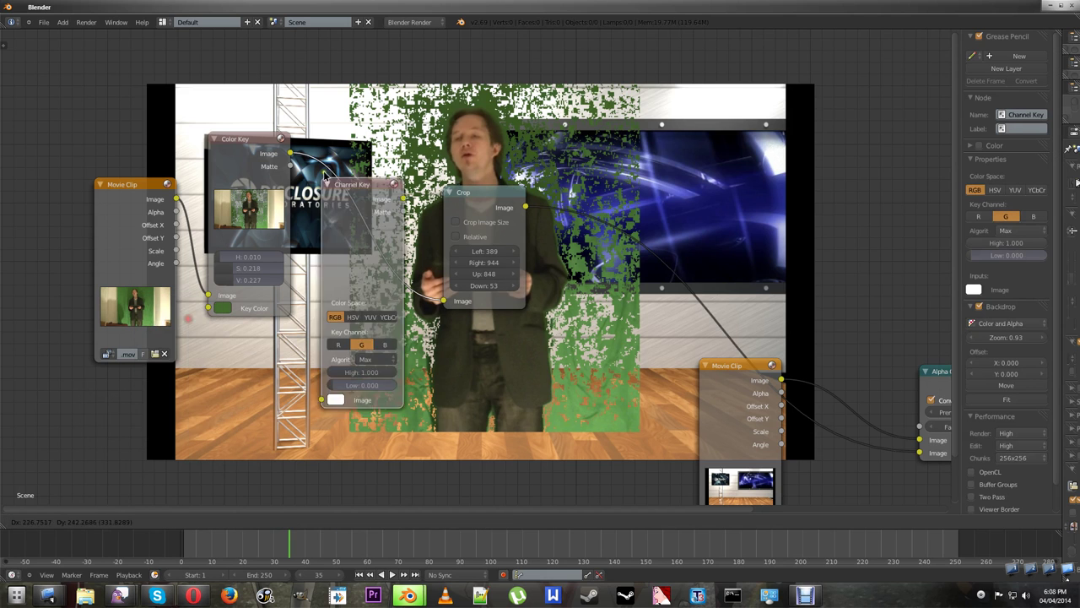
left_click(321, 137)
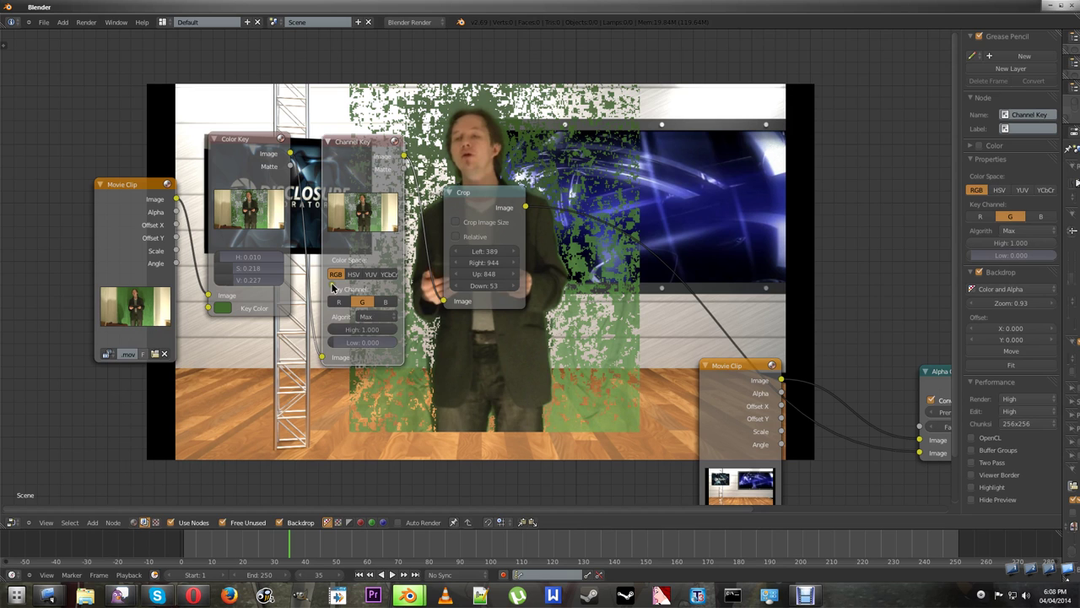
left_click_drag(363, 343, 403, 353)
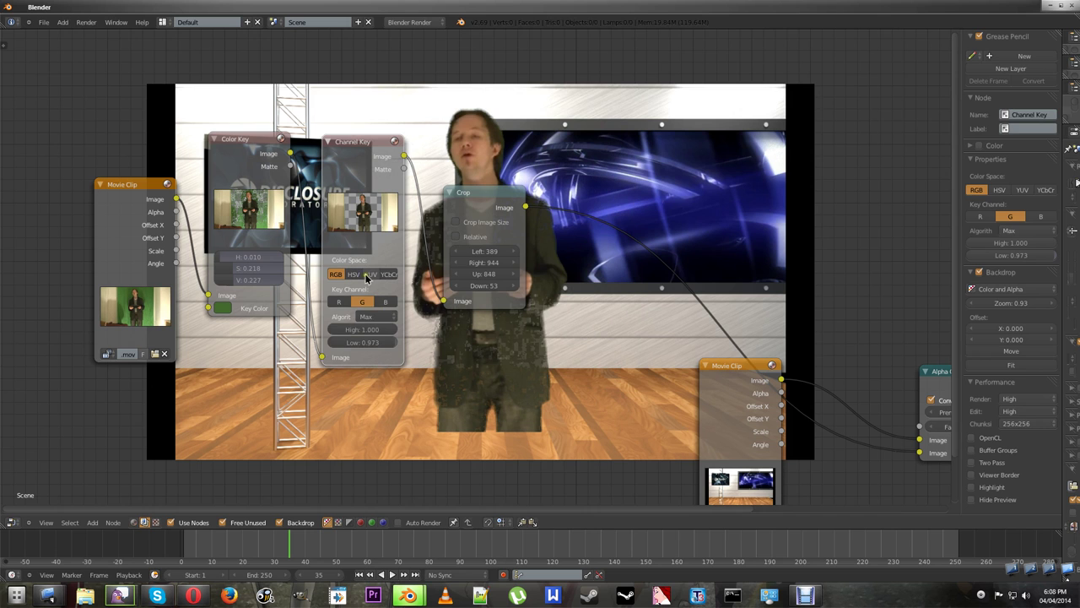
Try other channels, keep G with High 0.991 and Low 0.982, and move Crop to the upper right.
left_click(338, 302)
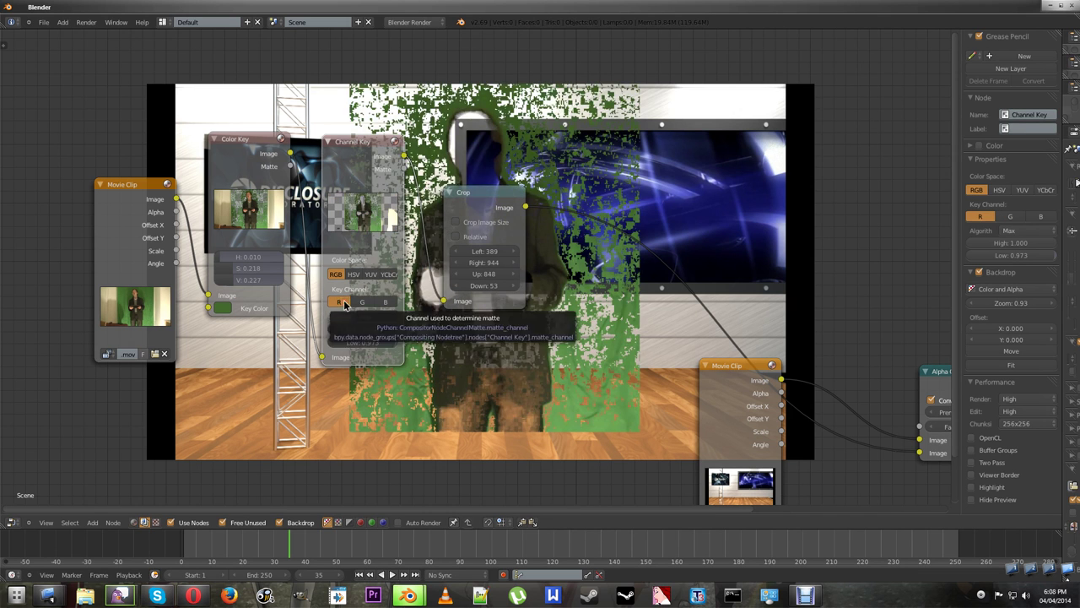
left_click(363, 302)
left_click(387, 303)
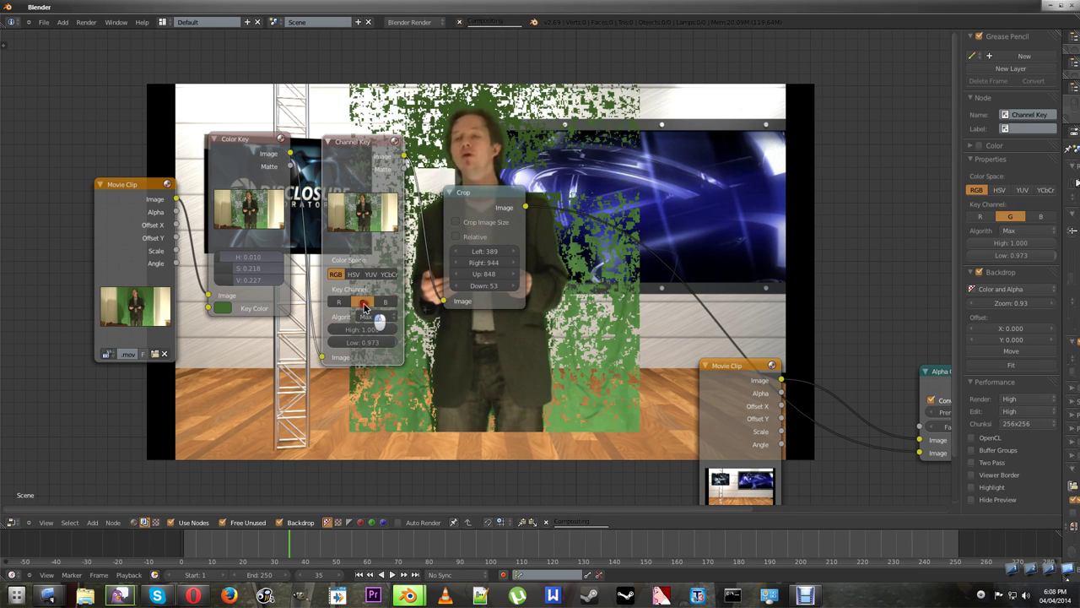
left_click(363, 303)
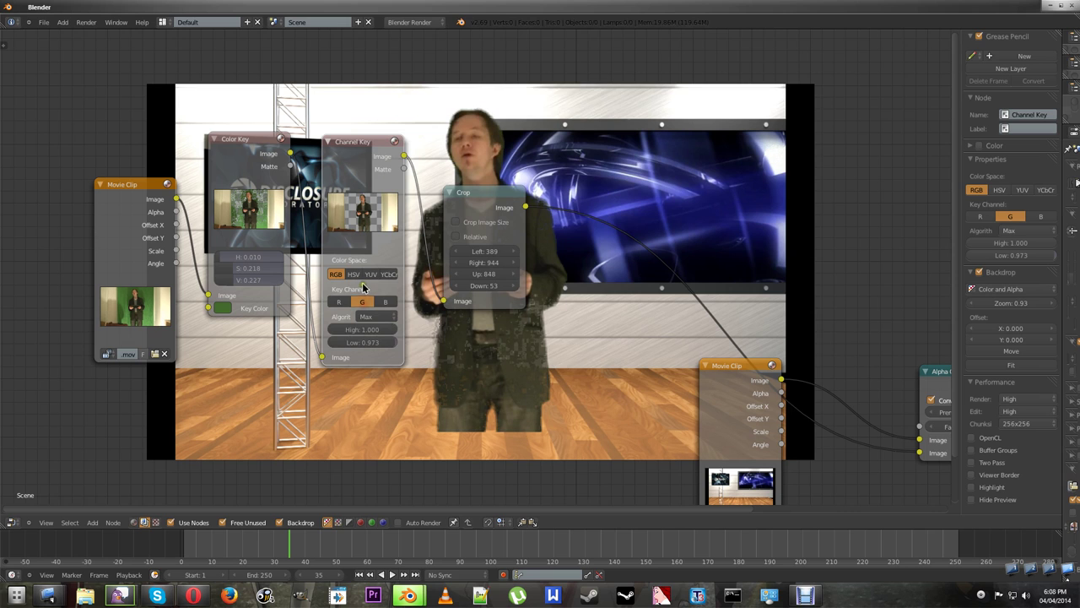
left_click(392, 343)
mouse_move(376, 329)
left_mouse_down()
mouse_move(342, 329)
mouse_move(379, 329)
mouse_move(386, 344)
left_mouse_up()
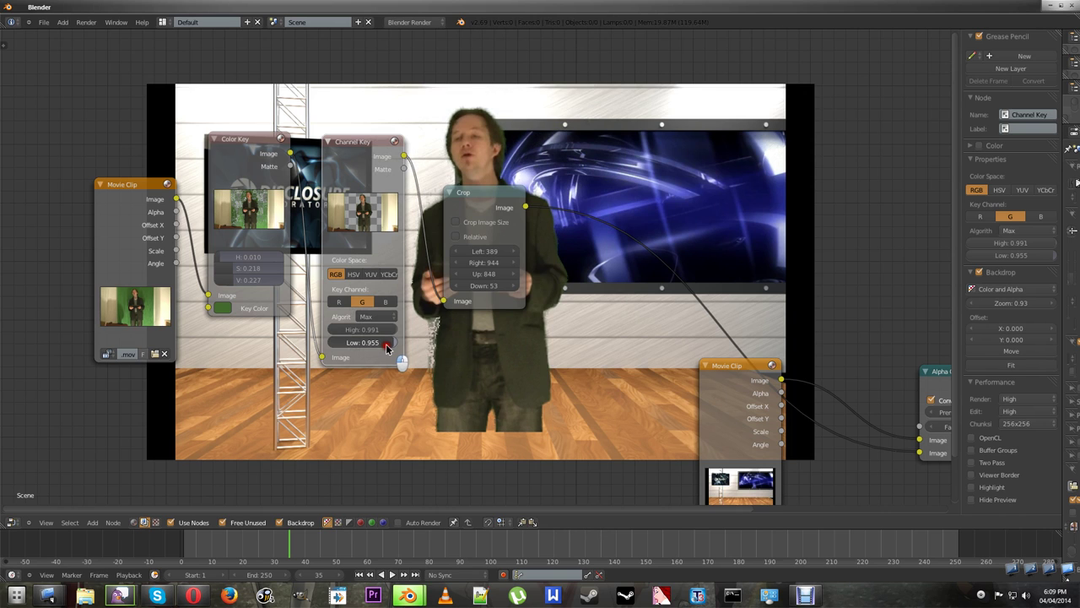
left_click_drag(386, 345, 388, 345)
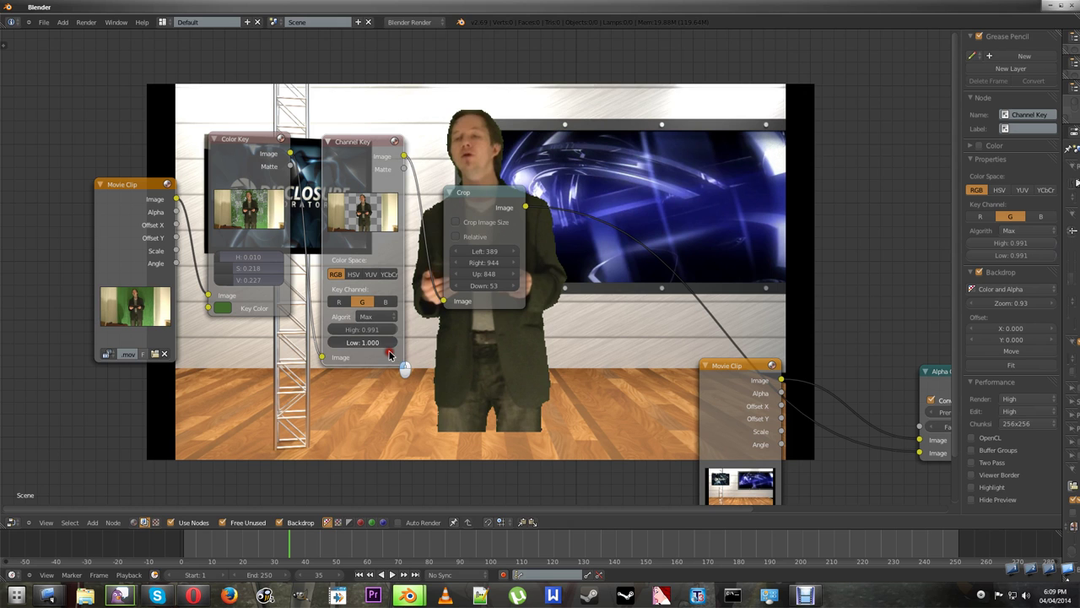
left_click_drag(389, 352, 384, 352)
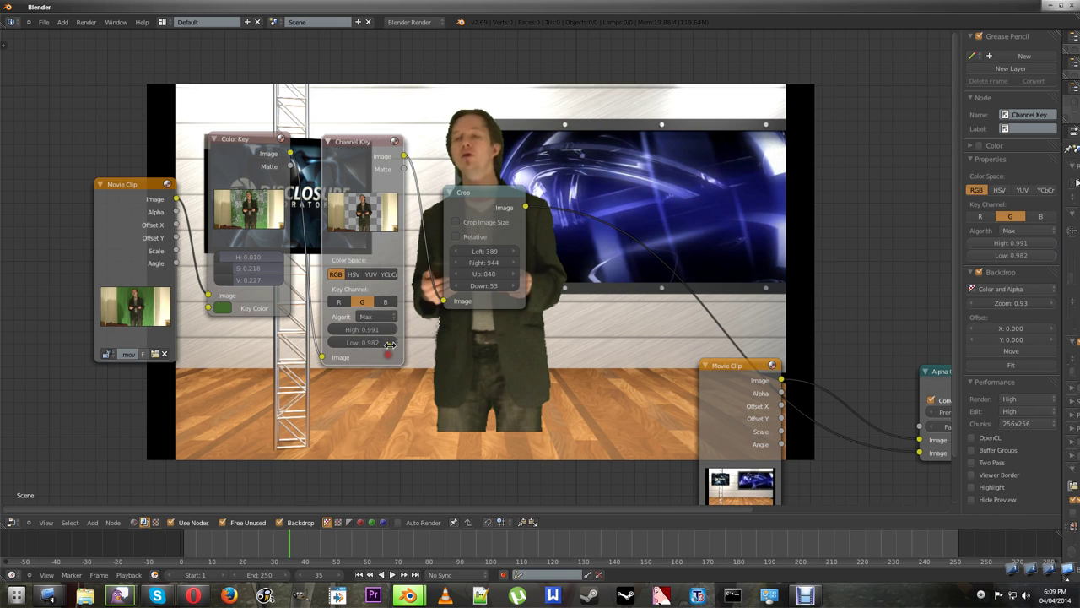
left_click_drag(468, 210, 754, 169)
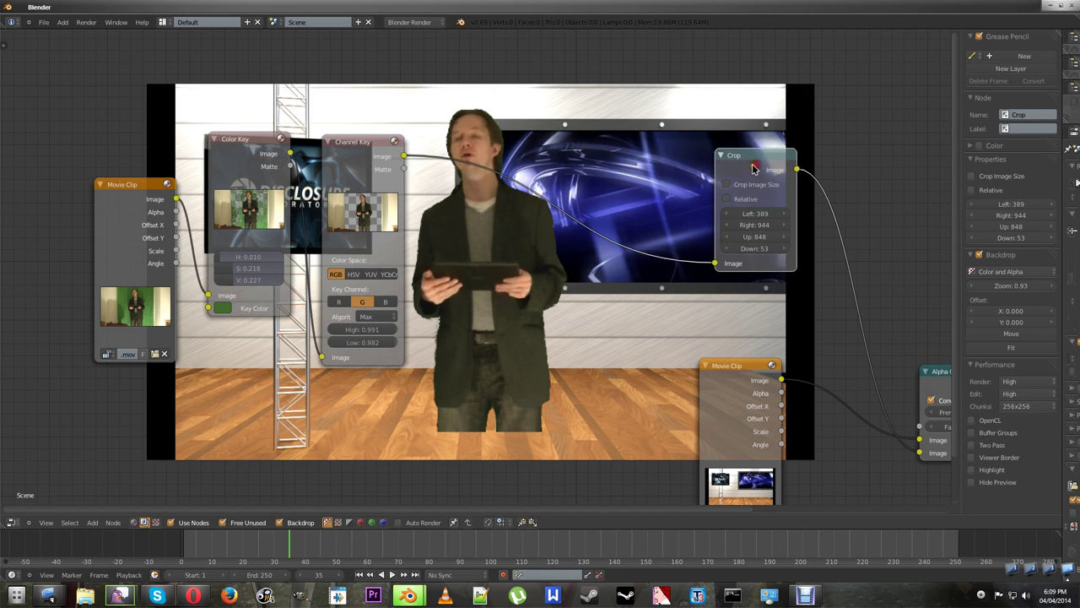
Insert a Color Spill node between Channel Key and Crop with ratio 0.782.
left_click(93, 521)
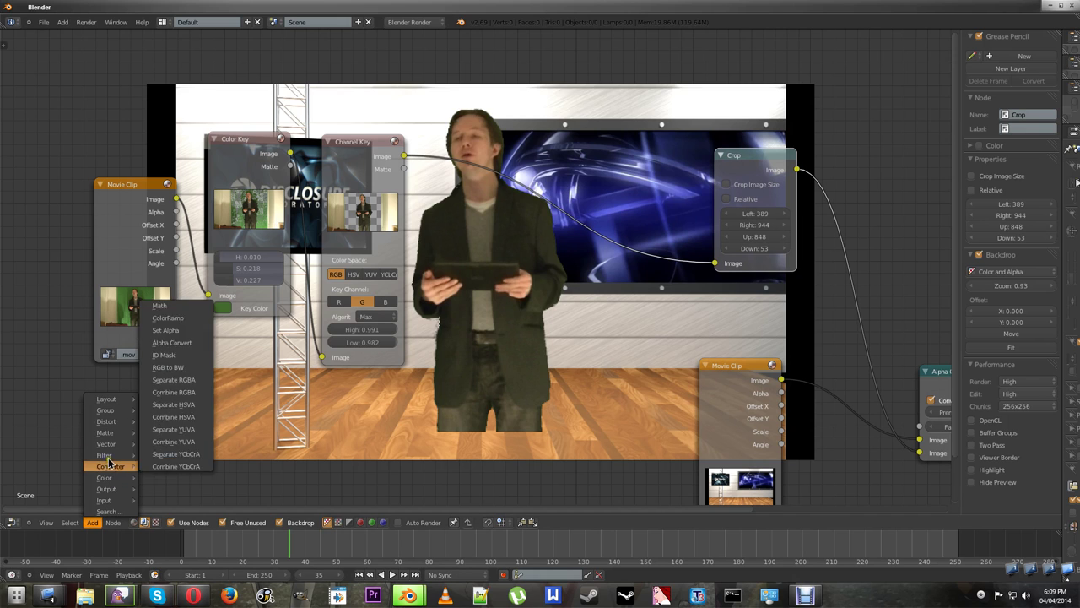
mouse_move(101, 428)
mouse_move(106, 496)
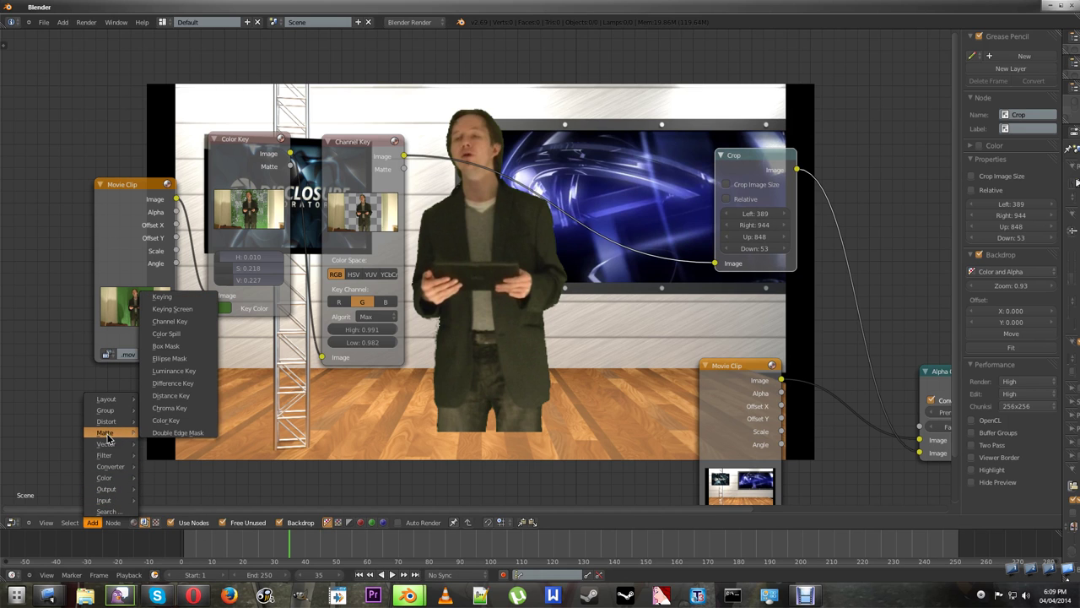
left_click(193, 334)
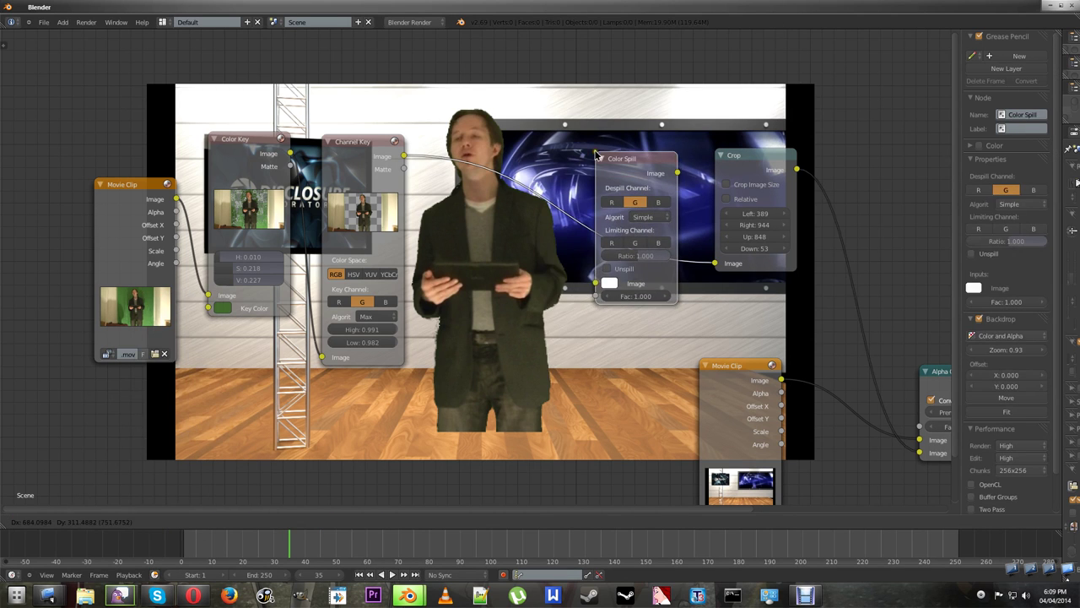
left_click(613, 251)
left_click_drag(635, 257, 620, 270)
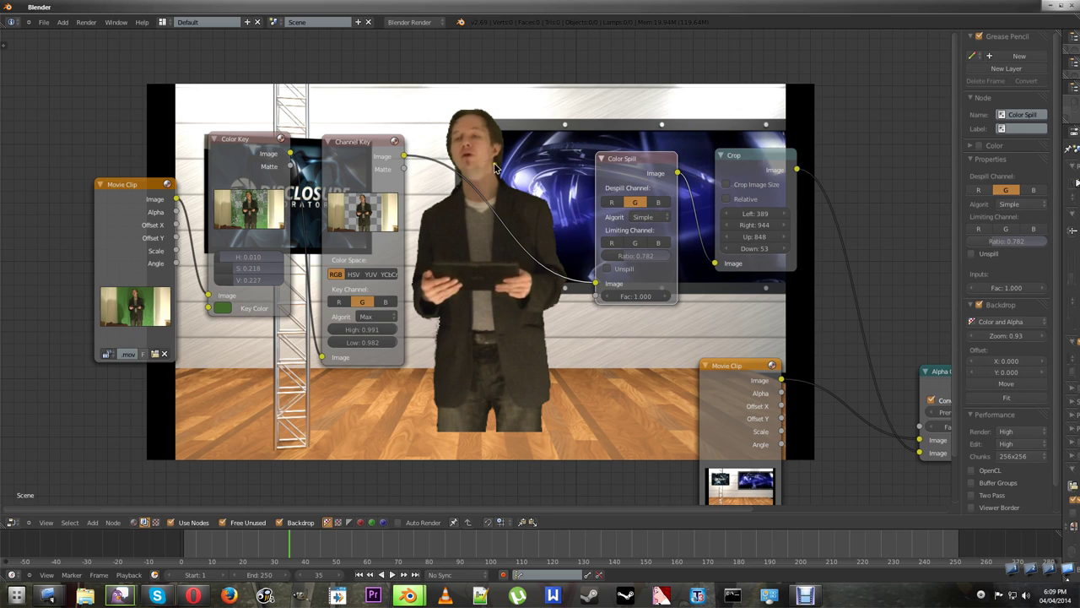
Keep the Channel Key low threshold at 0.982 and move the presenter Movie Clip node left.
left_click_drag(393, 345, 393, 345)
left_click(393, 345)
left_click_drag(126, 187, 22, 154)
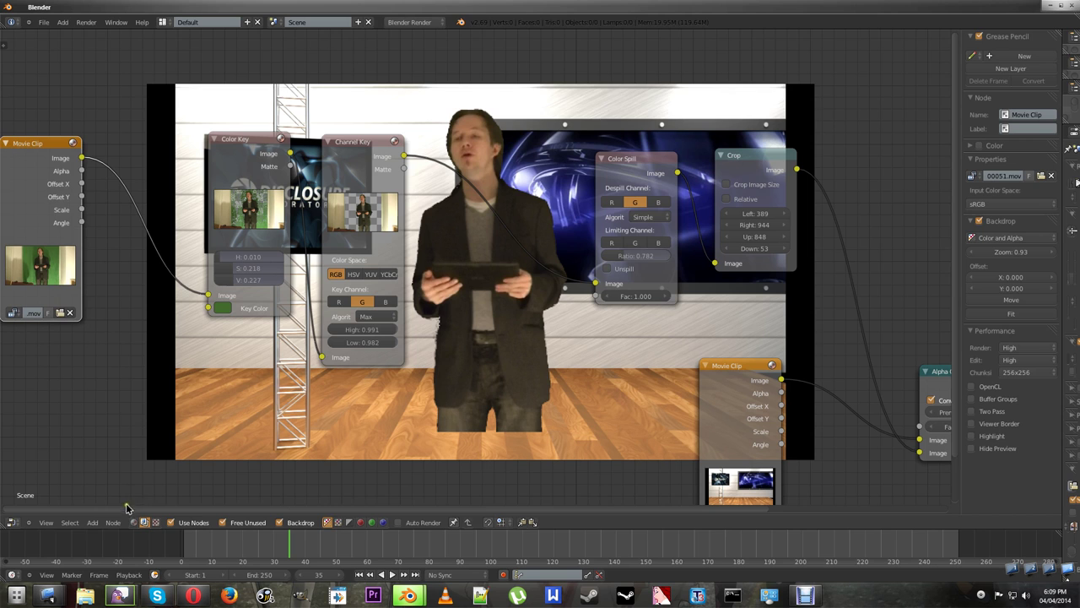
Insert a Translate node with X 175.282 after the Movie Clip, and set Crop Left to 535.
left_click(93, 523)
mouse_move(105, 421)
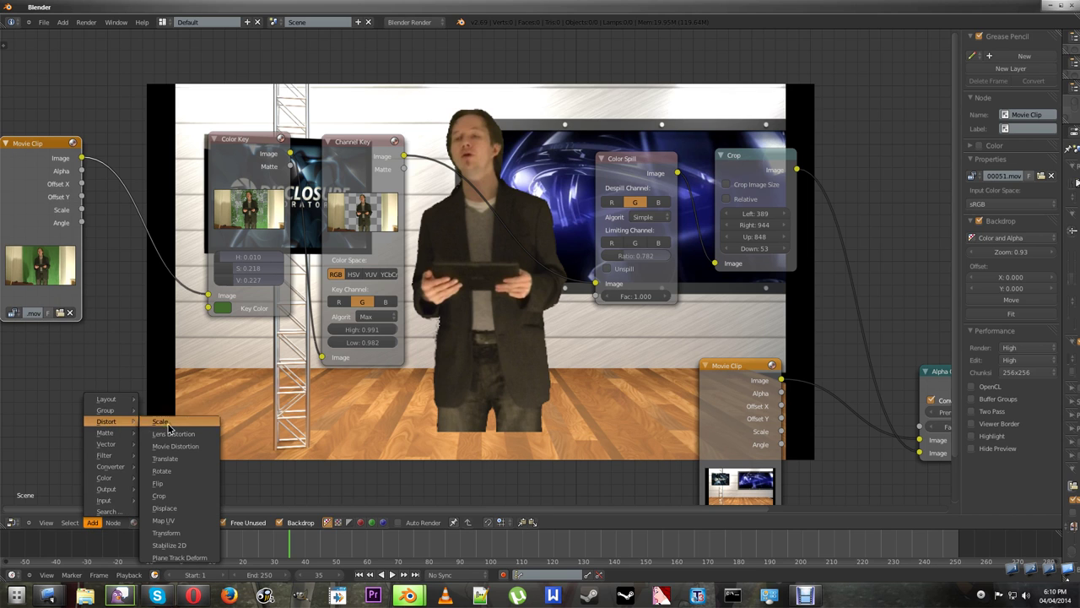
left_click(172, 458)
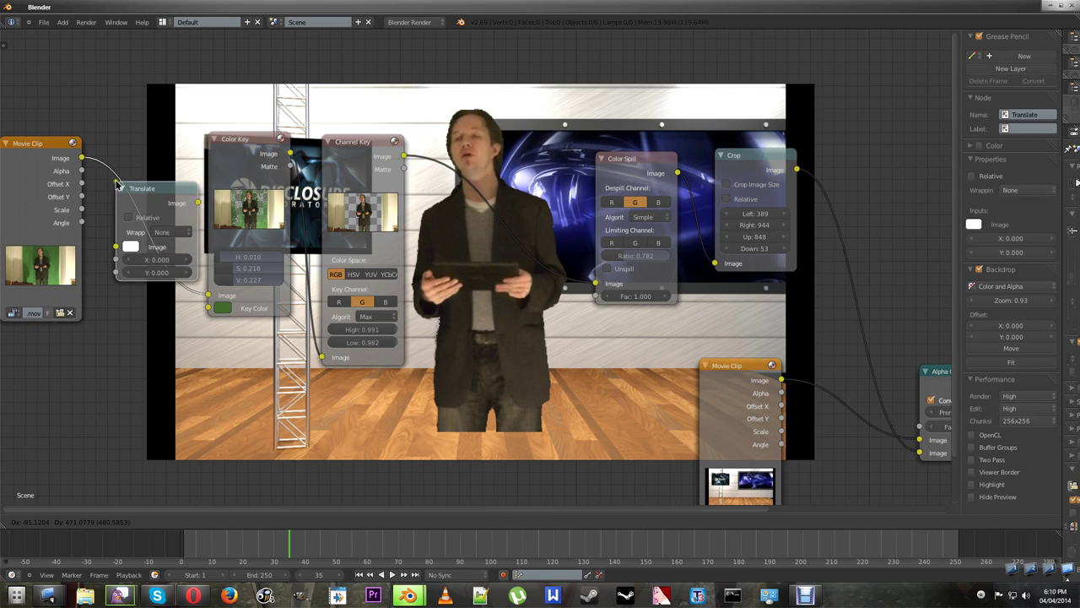
left_click(112, 184)
left_click_drag(141, 265, 182, 263)
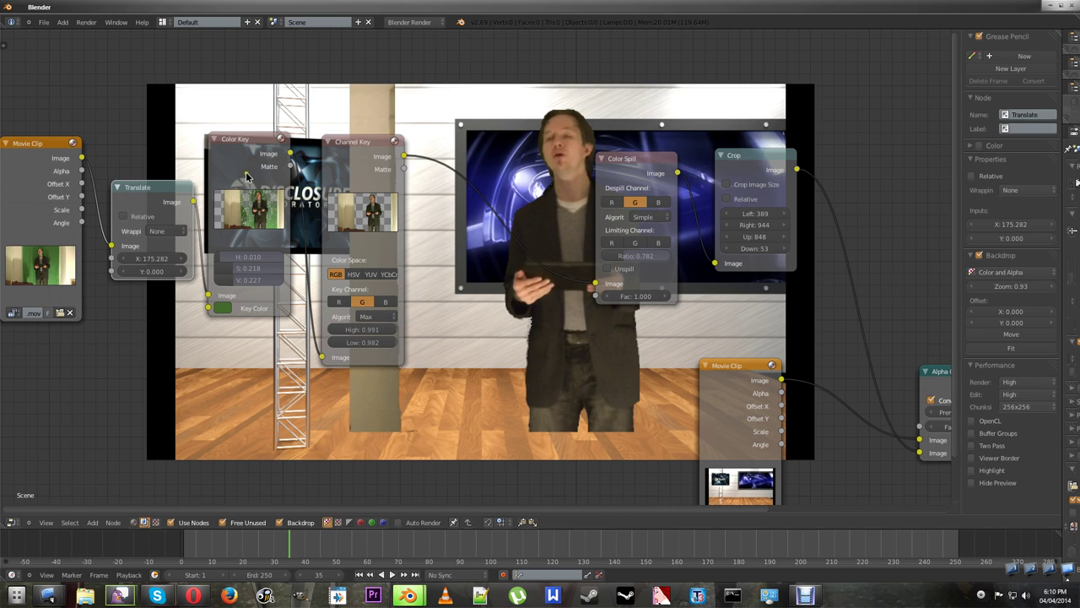
left_click_drag(760, 216, 807, 216)
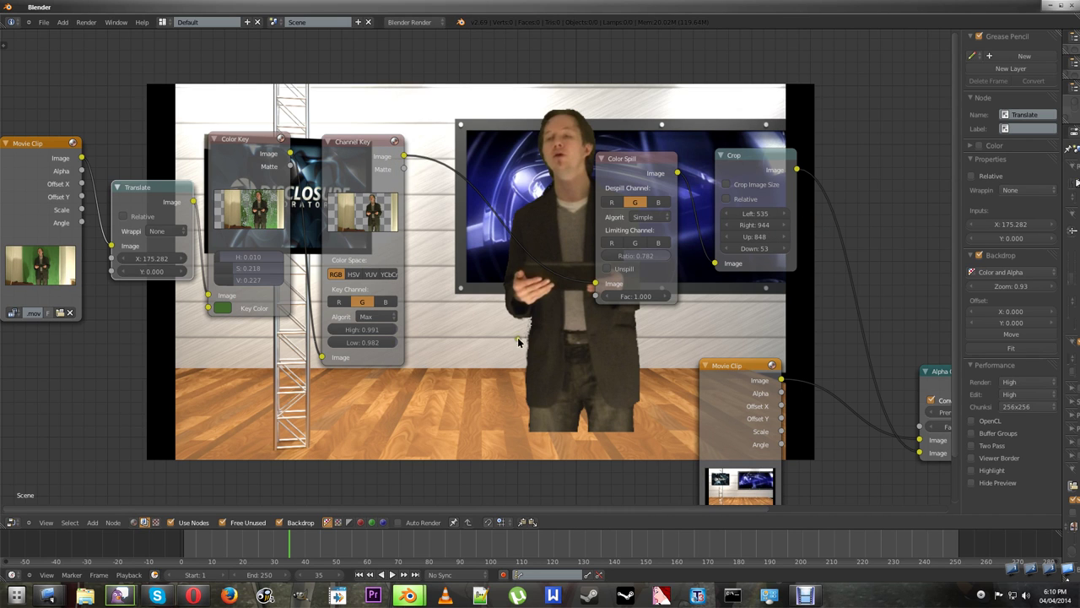
middle_click_drag(894, 448, 533, 402)
Extend the Crop's right edge to 1035 and nudge the TV Movie Clip node up-left.
left_click(414, 167)
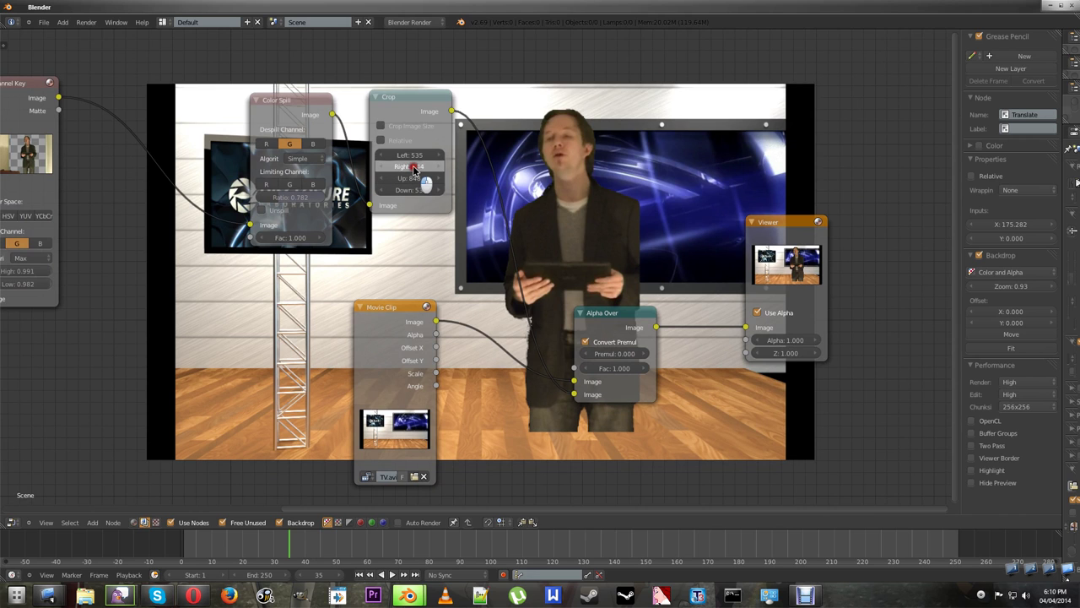
left_click_drag(414, 168, 447, 178)
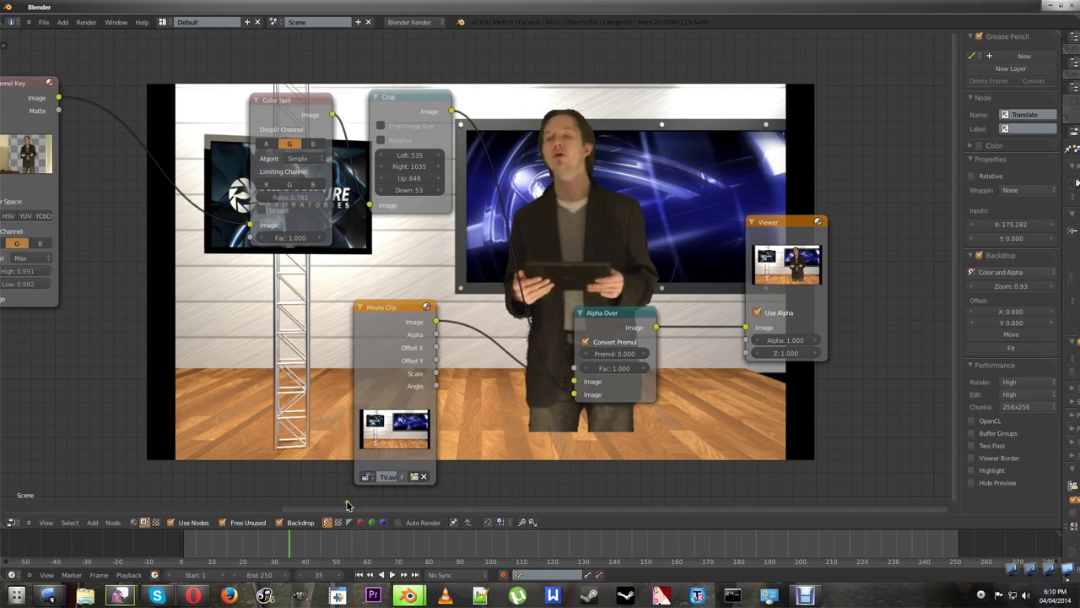
mouse_move(380, 318)
left_mouse_down()
mouse_move(380, 300)
mouse_move(370, 301)
left_mouse_up()
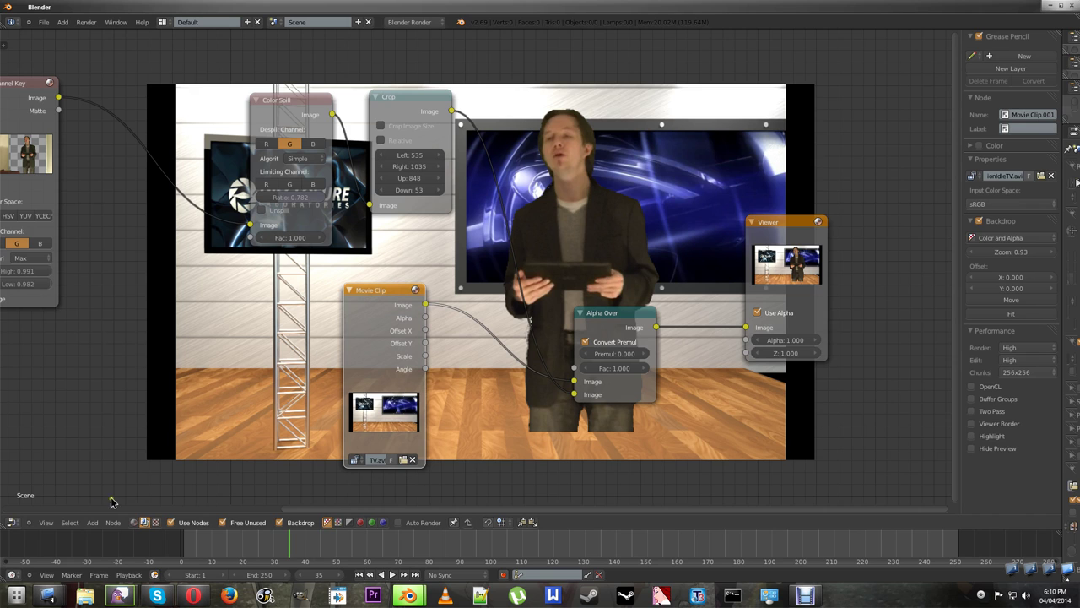
Add an Image node loaded with VirtualStudio_Desk_RT.png from the Disclosure Laboratories folder.
left_click(93, 522)
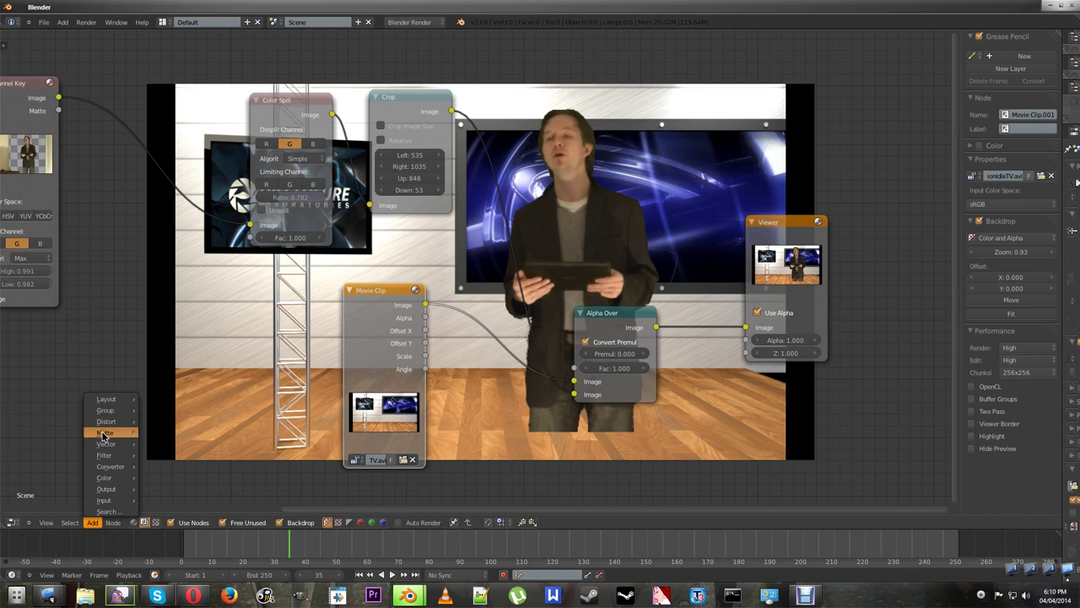
mouse_move(105, 503)
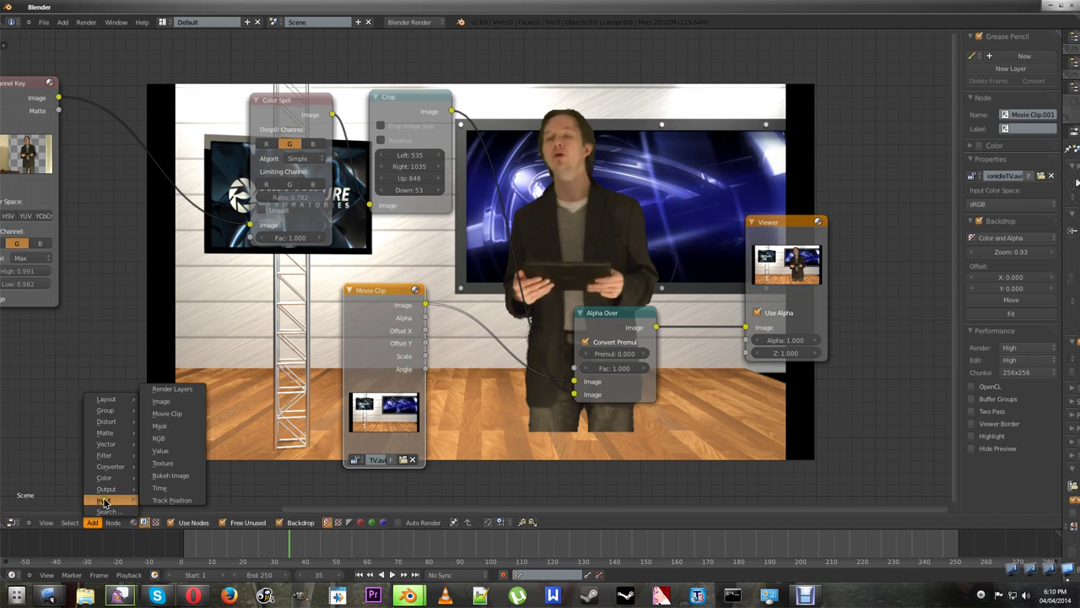
left_click(160, 401)
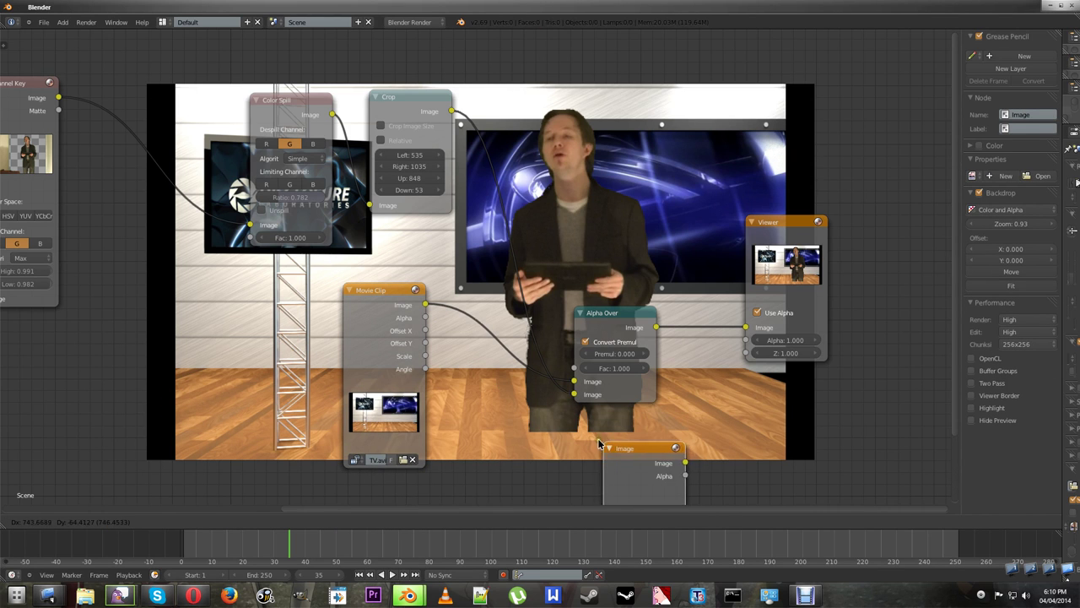
left_click(451, 386)
scroll(574, 442, "down", 1)
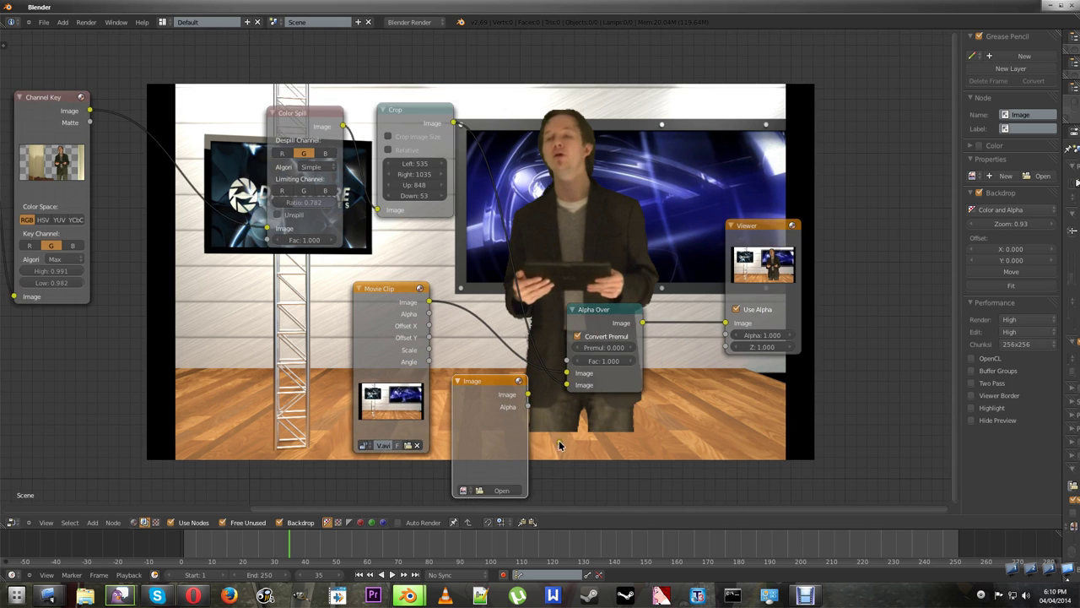
middle_click_drag(547, 483, 522, 385)
left_click(475, 400)
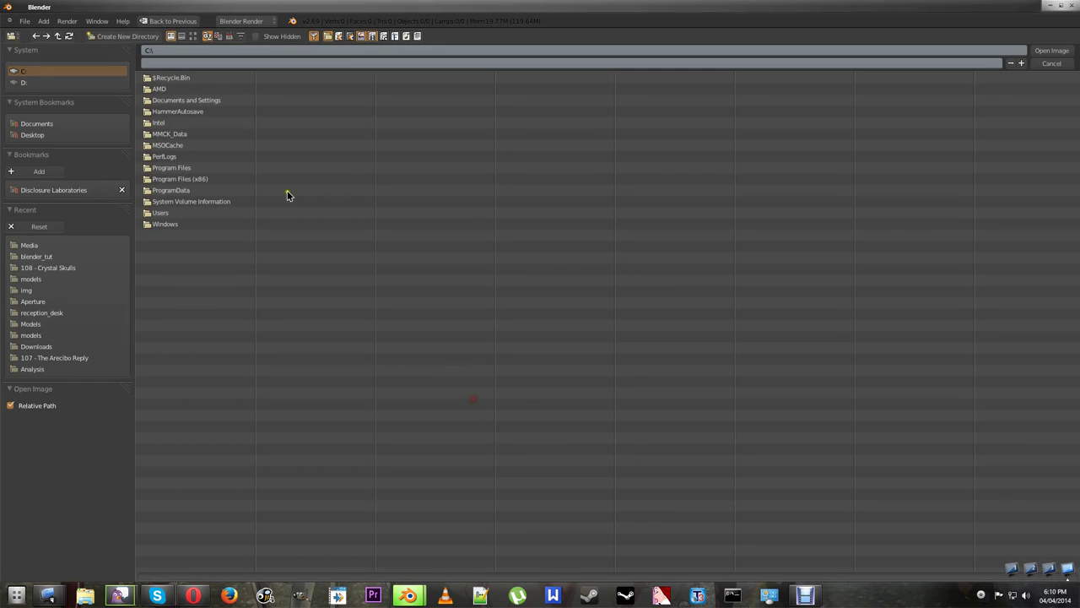
left_click(61, 191)
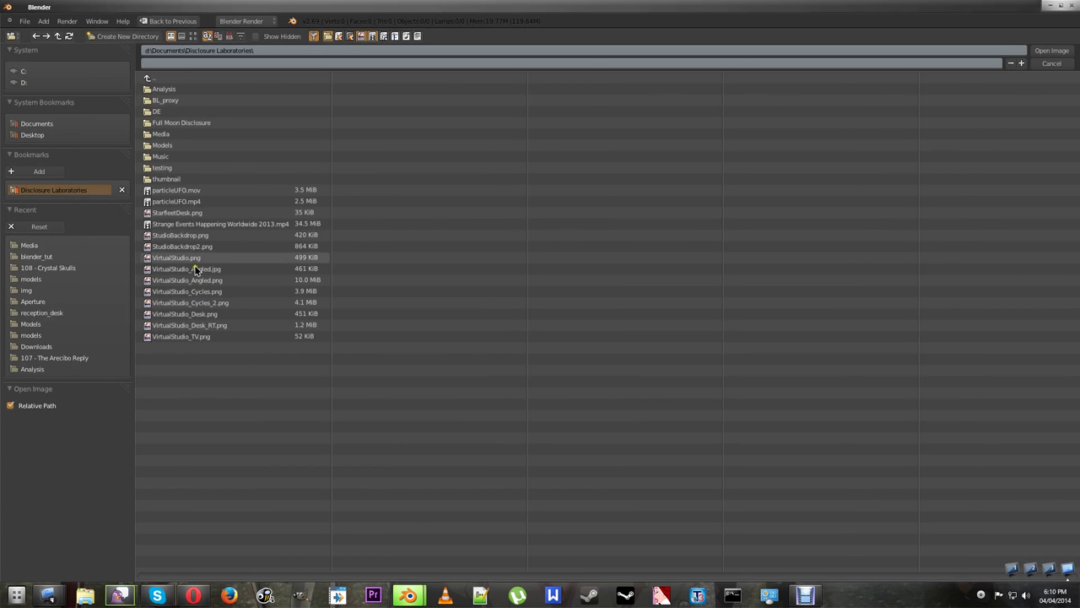
left_click(192, 325)
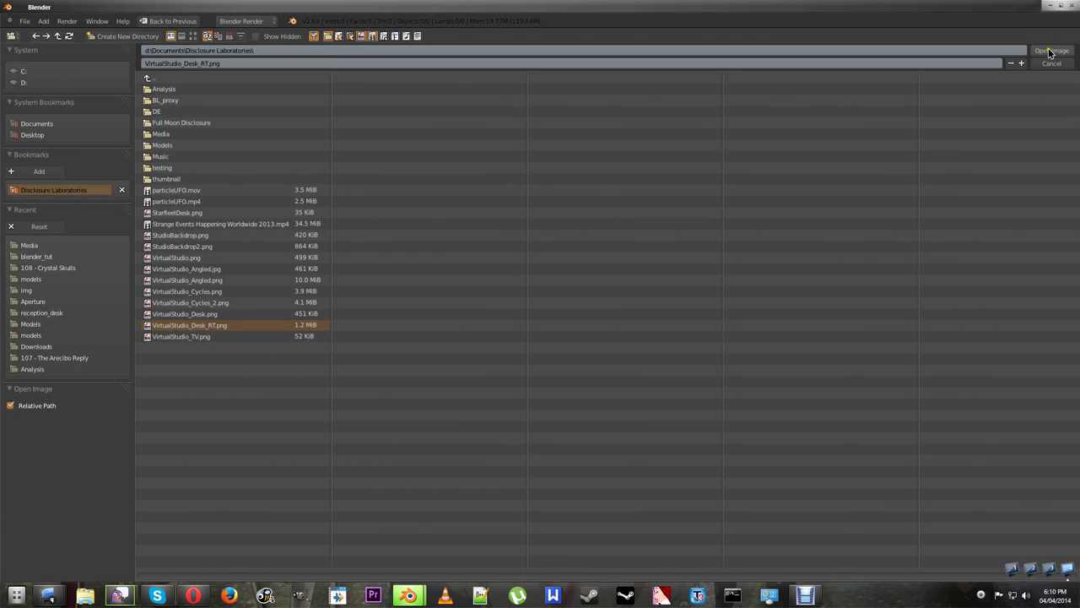
key("Return")
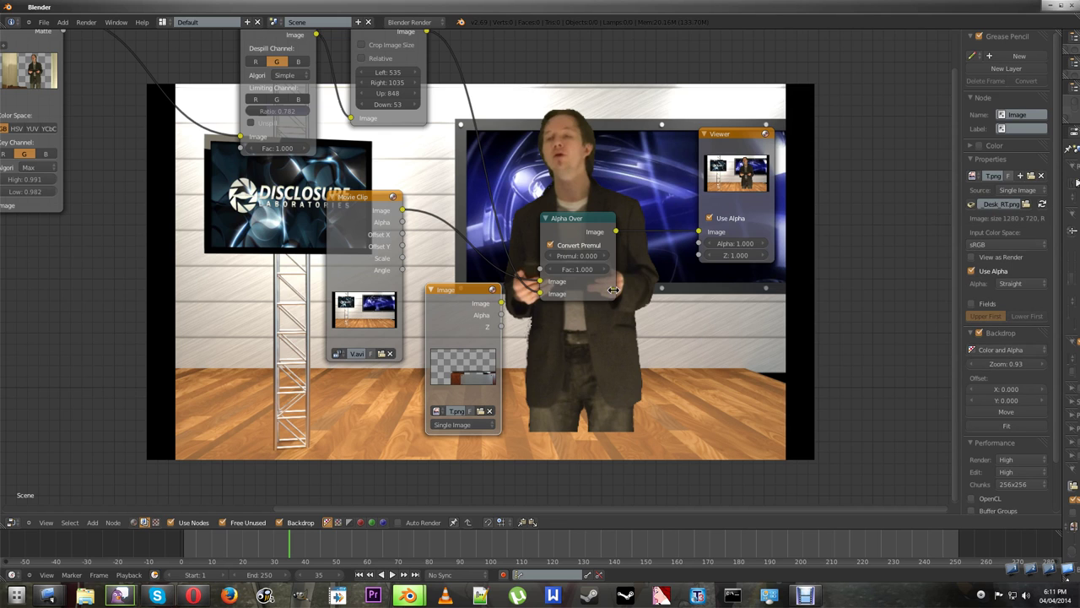
Add a second Alpha Over node below the first one.
left_click_drag(608, 293, 673, 372)
left_click(93, 522)
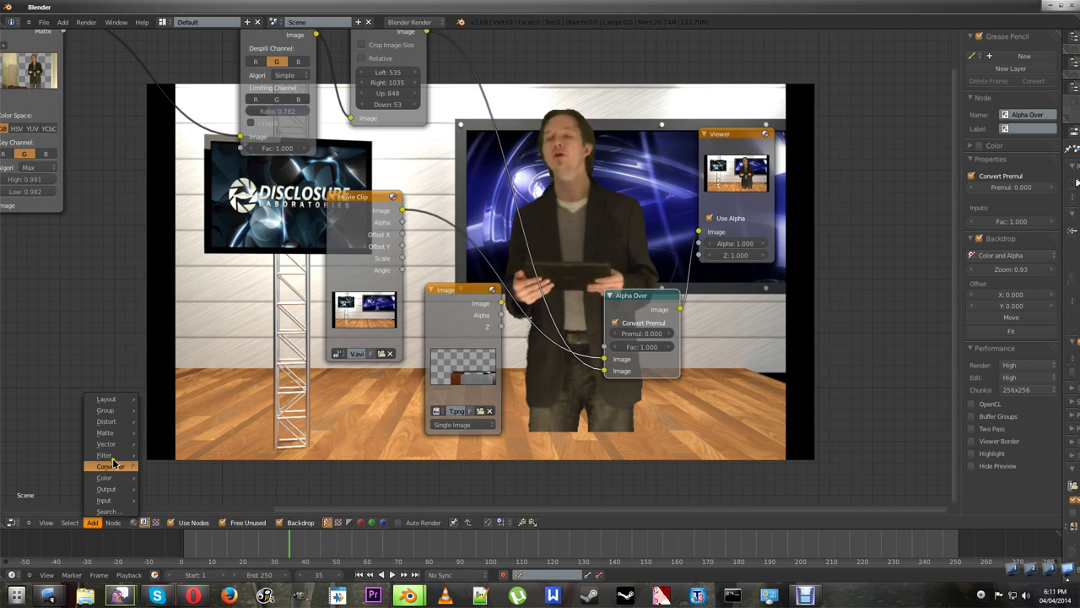
mouse_move(108, 479)
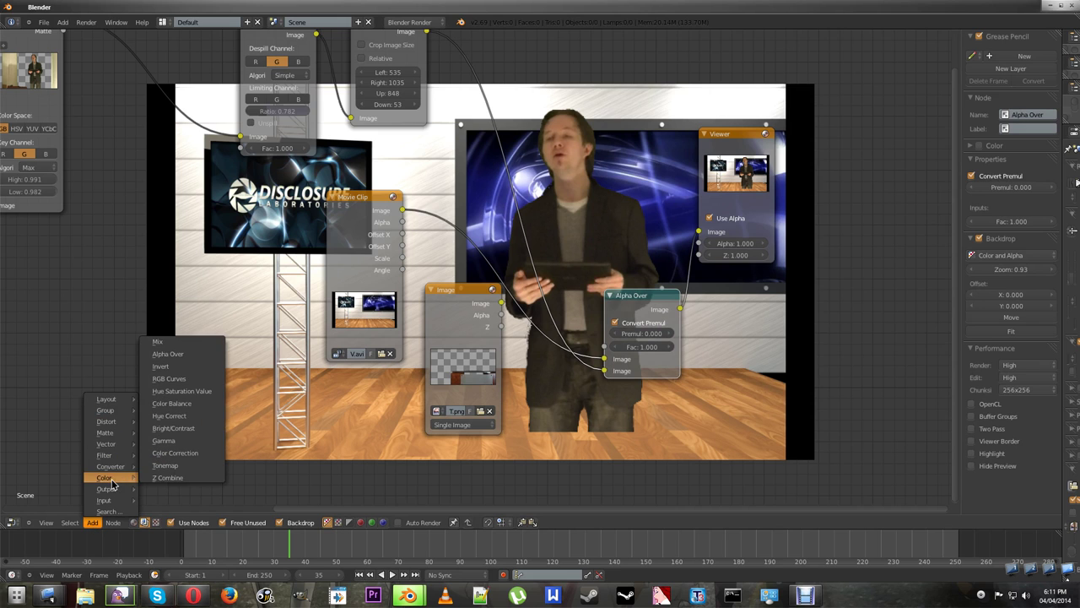
left_click(158, 355)
left_click(550, 400)
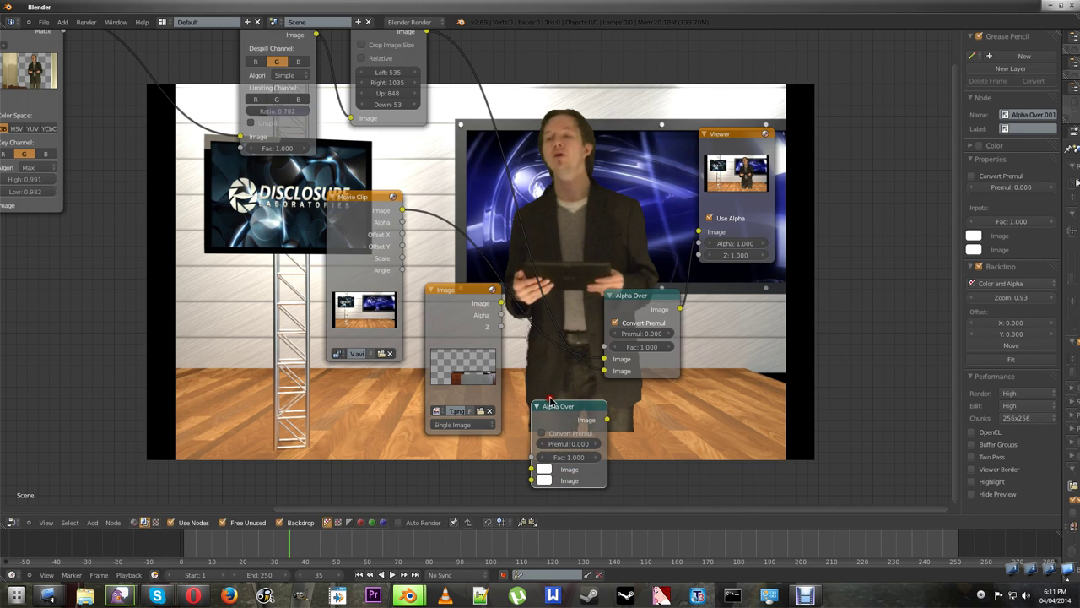
Rearrange the Image, TV Movie Clip, first Alpha Over and Viewer nodes to make room.
left_click_drag(455, 306, 452, 340)
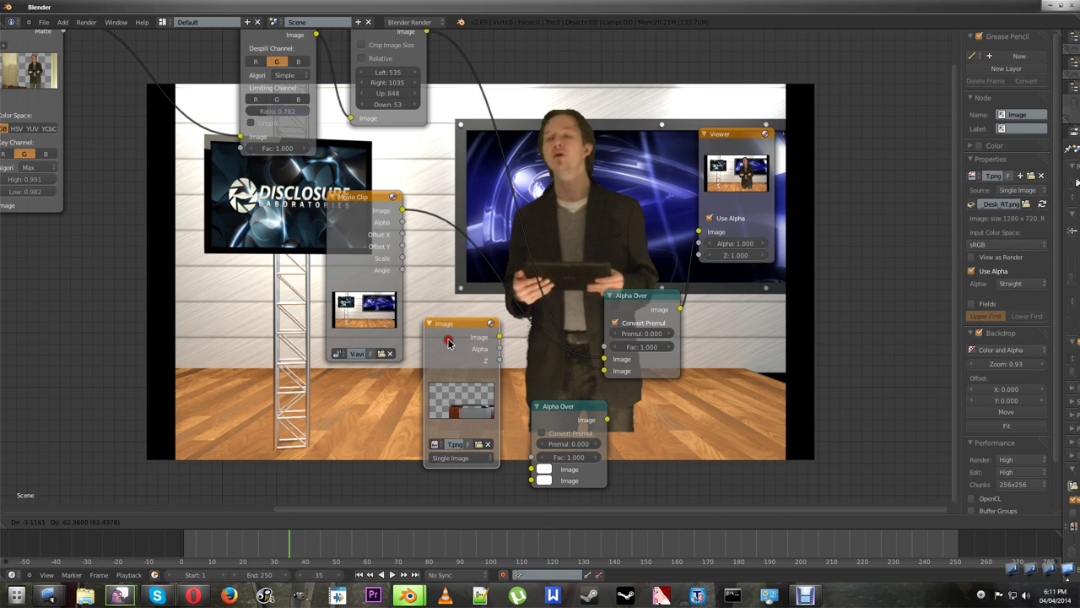
left_click_drag(349, 247, 341, 225)
left_click_drag(443, 349, 419, 376)
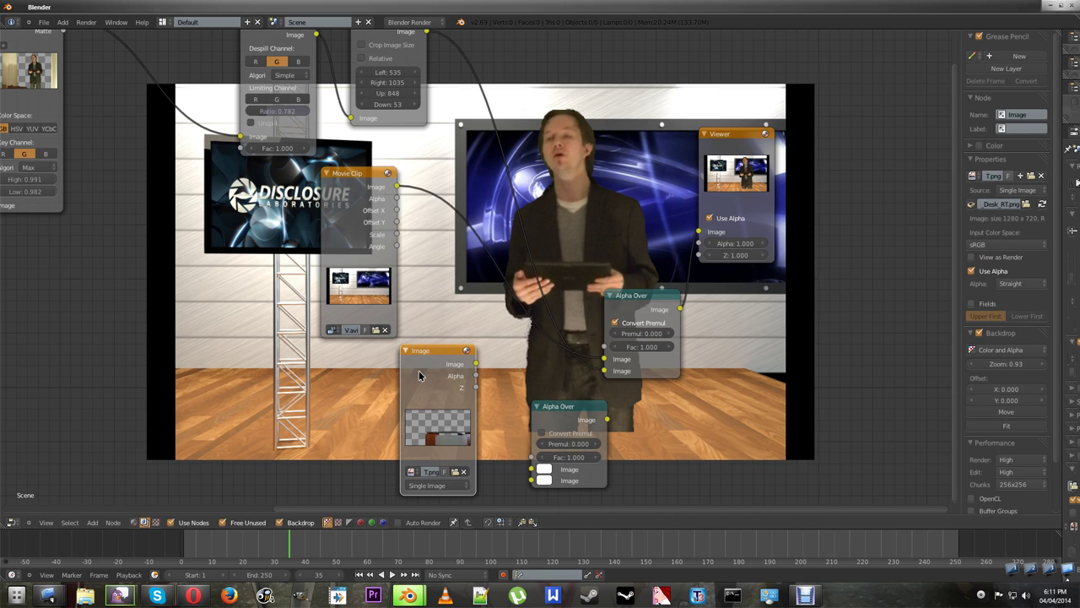
left_click_drag(420, 375, 459, 336)
left_click_drag(650, 309, 570, 226)
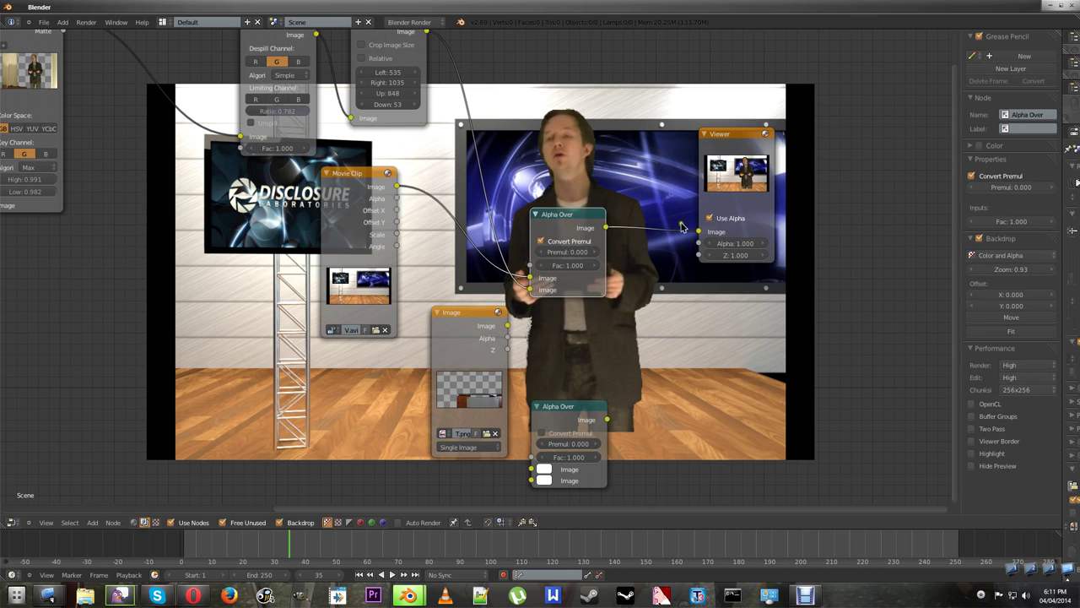
left_click_drag(708, 218, 817, 238)
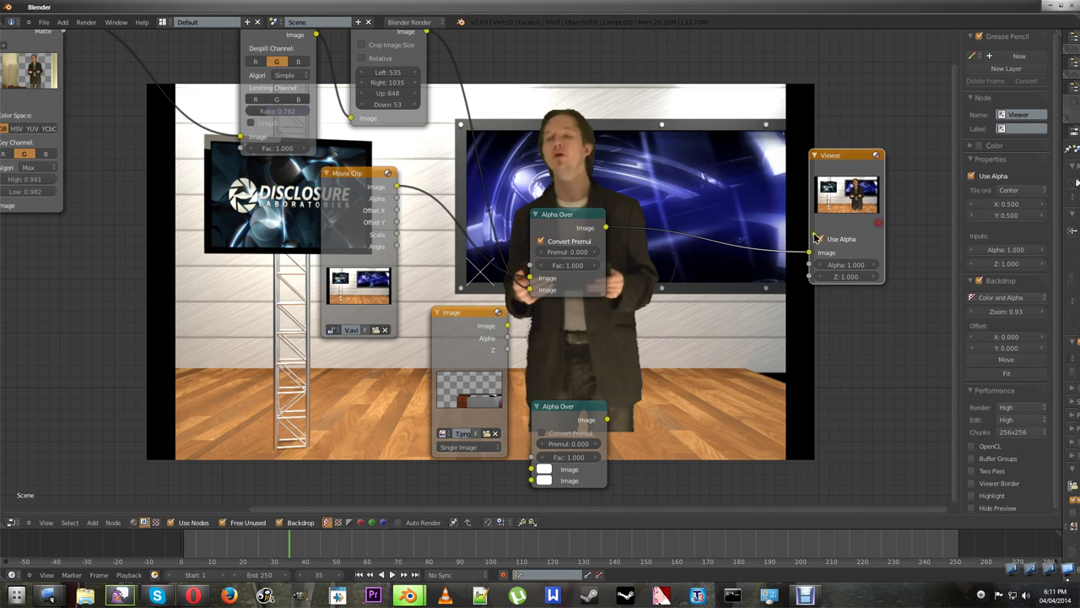
Insert the second Alpha Over before the Viewer, layering the desk image over the composite.
left_click_drag(576, 413, 693, 218)
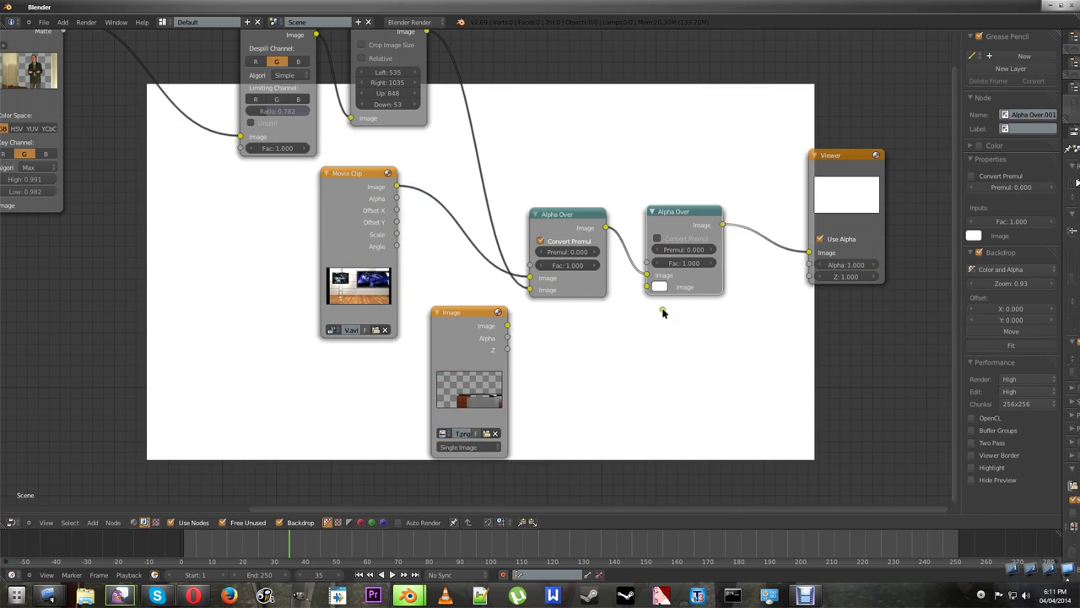
left_click_drag(507, 326, 647, 291)
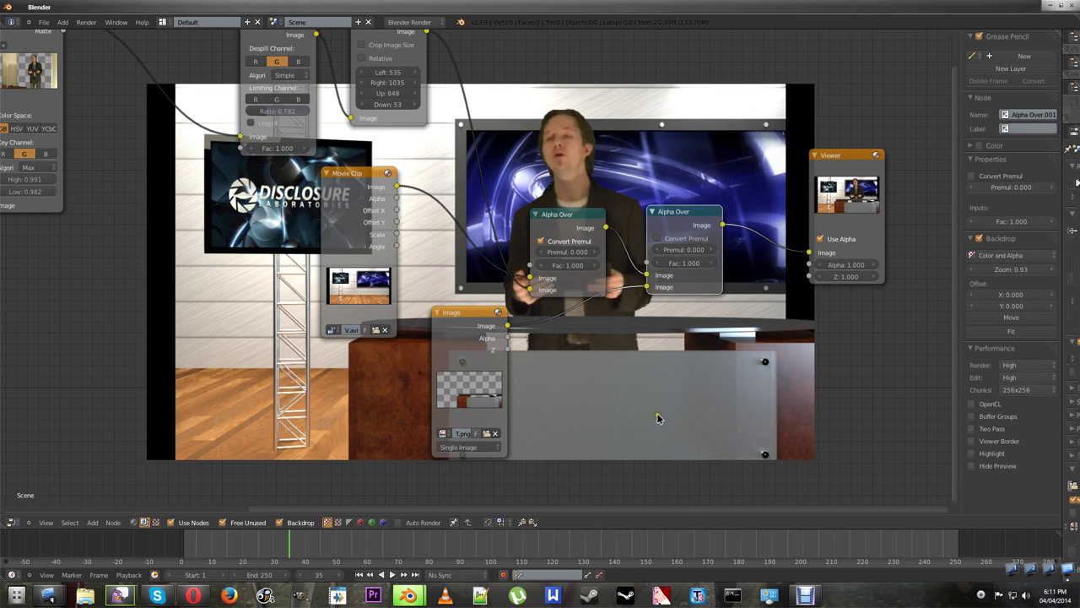
middle_click_drag(617, 387, 329, 523)
middle_click_drag(402, 292, 620, 202)
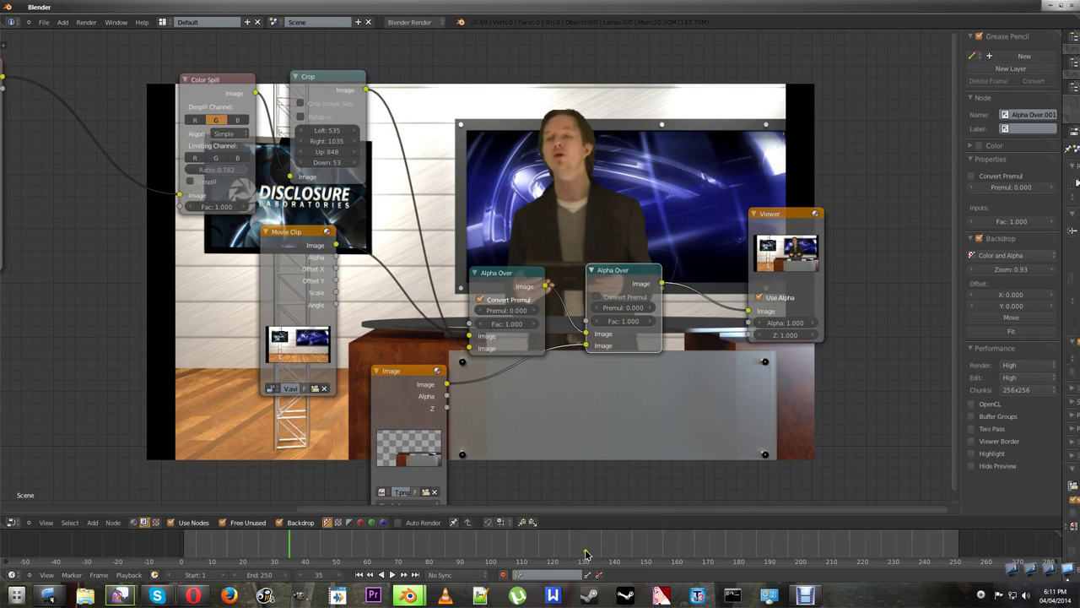
Preview the composite at frames 71, 95, 76 and 45, then split the node editor area.
left_click(401, 551)
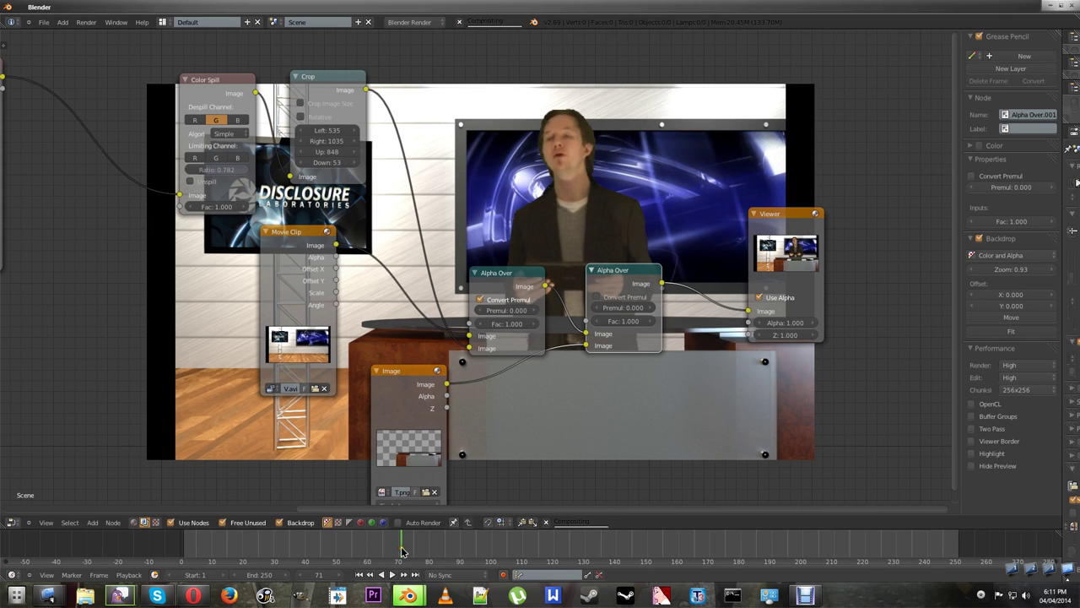
left_click(475, 547)
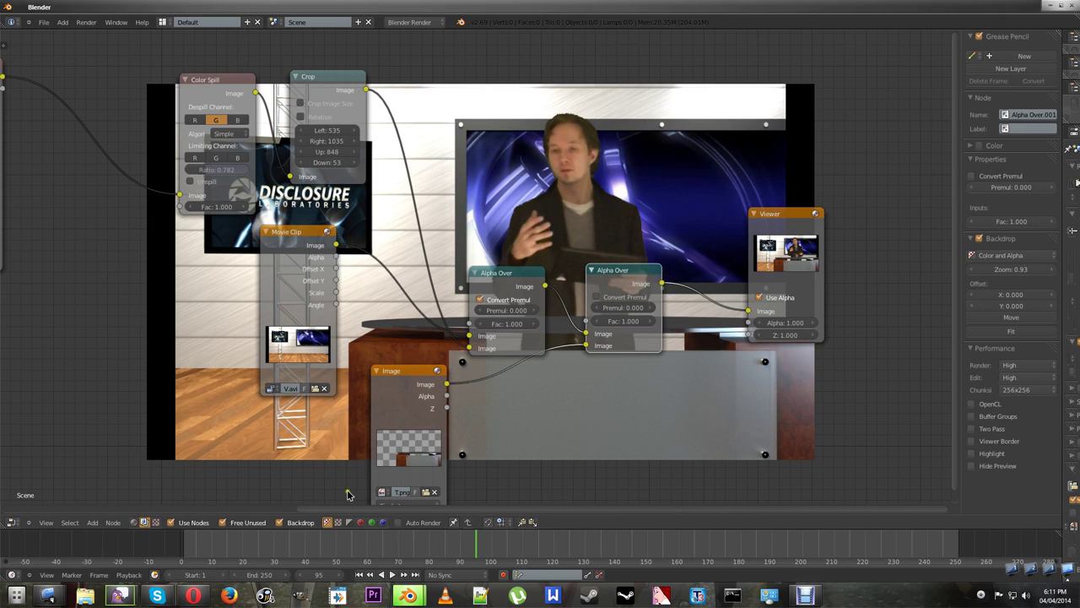
left_click(417, 549)
left_click(321, 550)
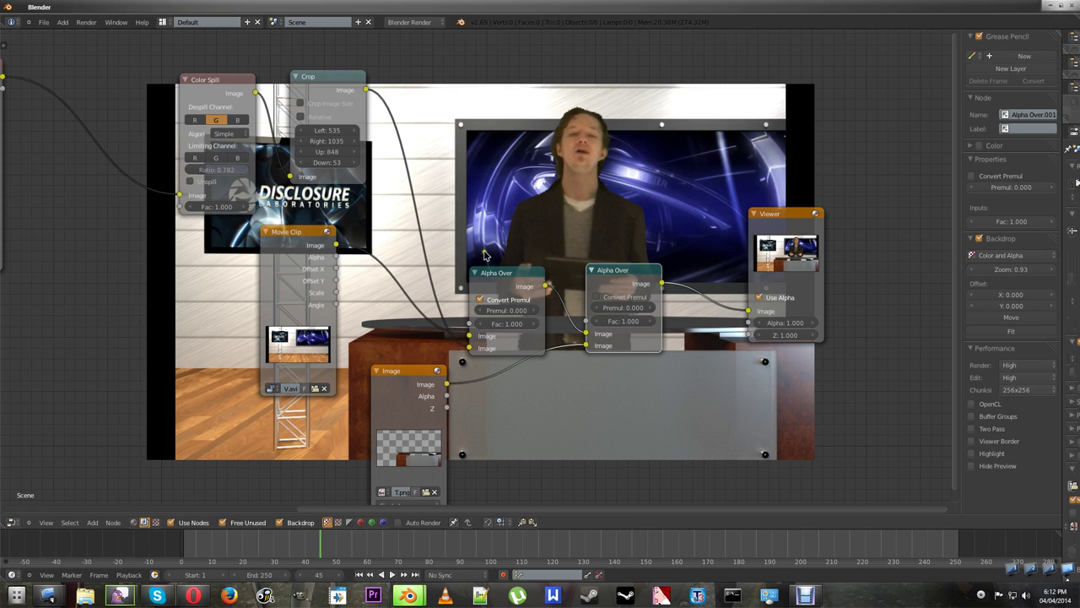
left_click_drag(1059, 34, 902, 42)
Show Render properties in the new area and set the resolution to 1280×720.
left_click(915, 524)
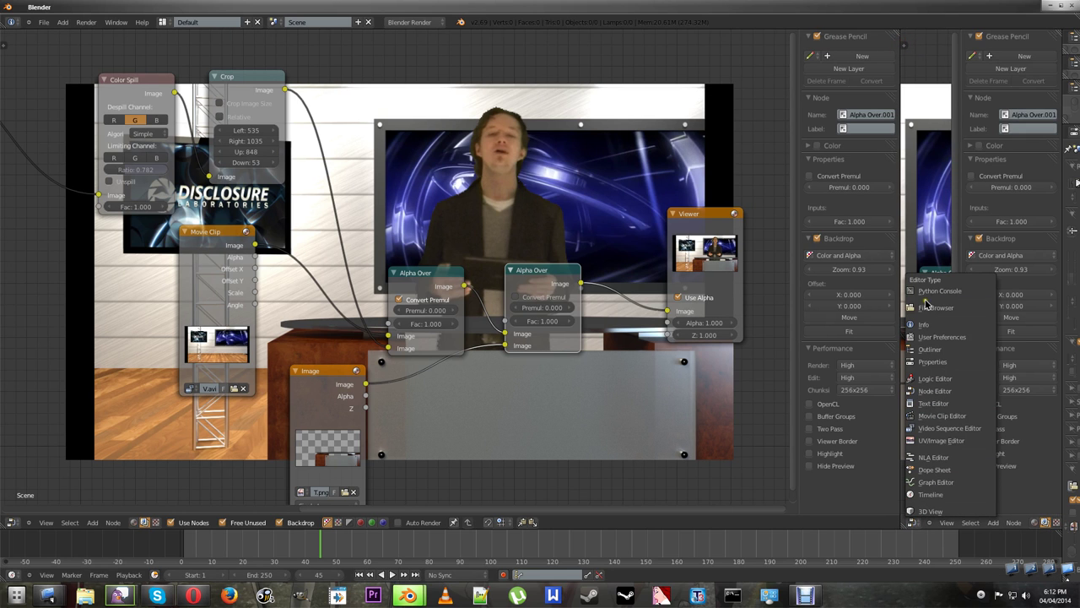
left_click(945, 362)
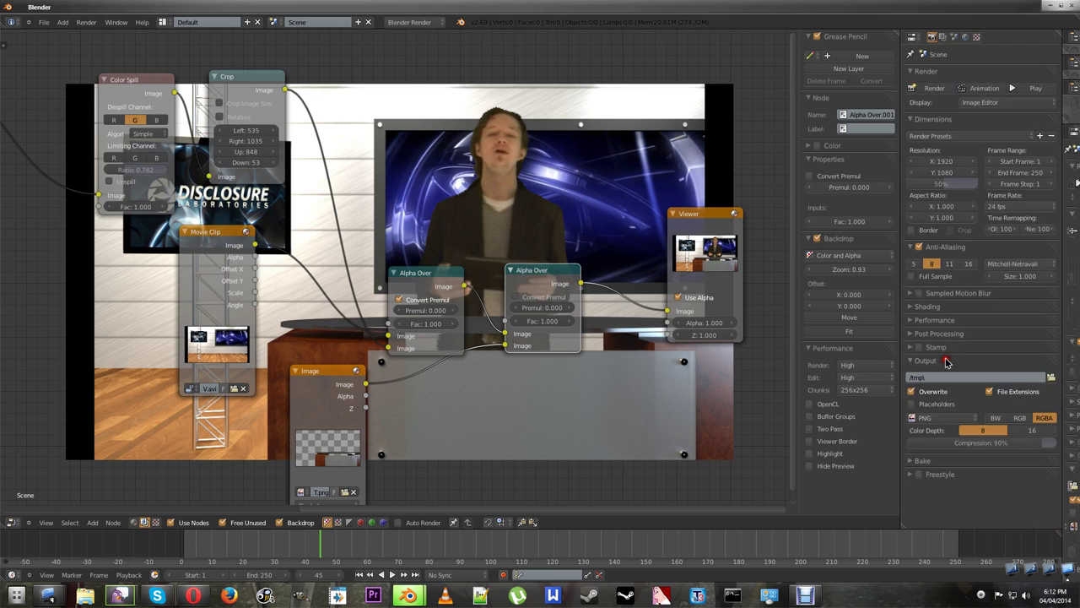
left_click(945, 167)
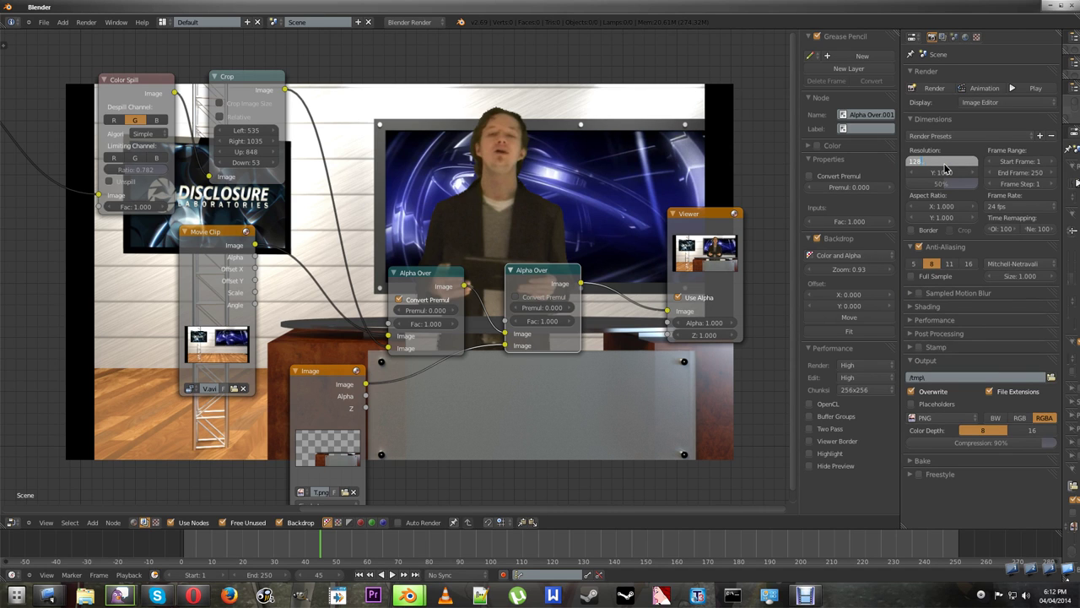
key("Tab")
type("1080")
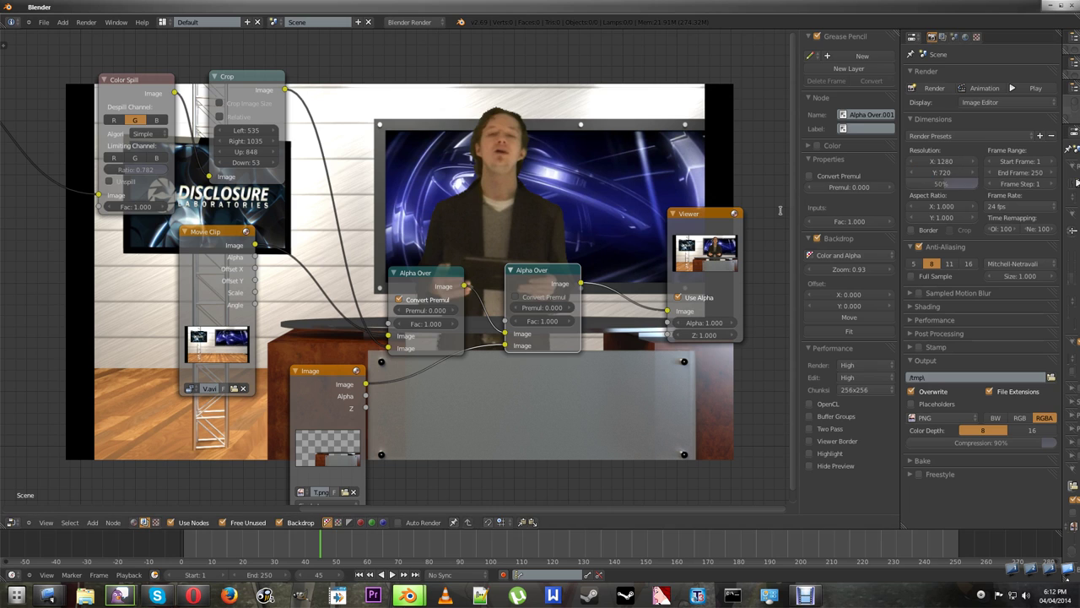
key("Return")
Set the frame rate to 25 fps and the output file format to Xvid.
left_click(1018, 206)
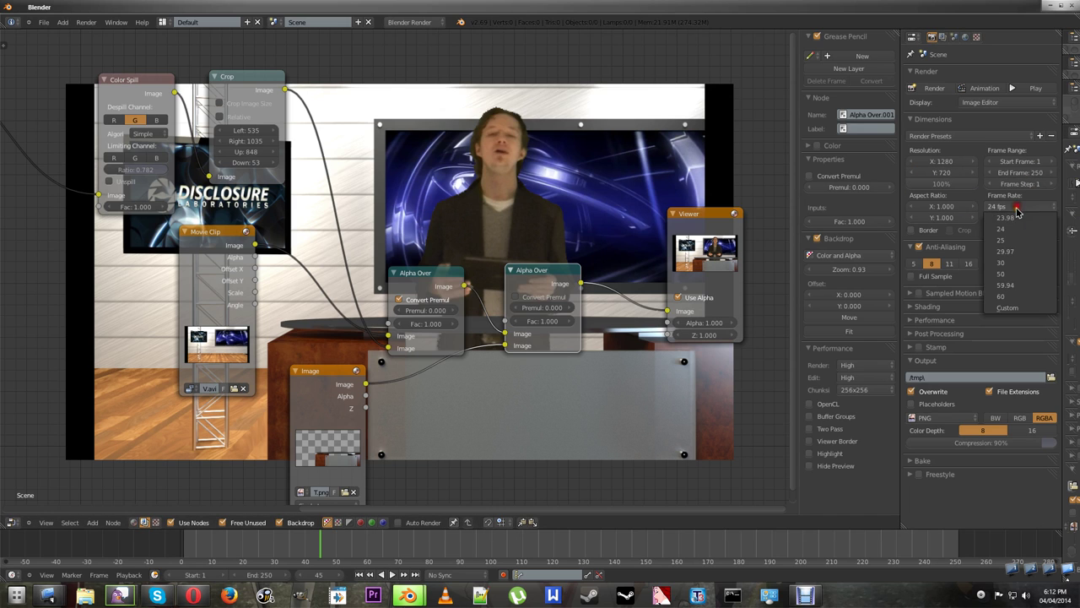
left_click(1011, 242)
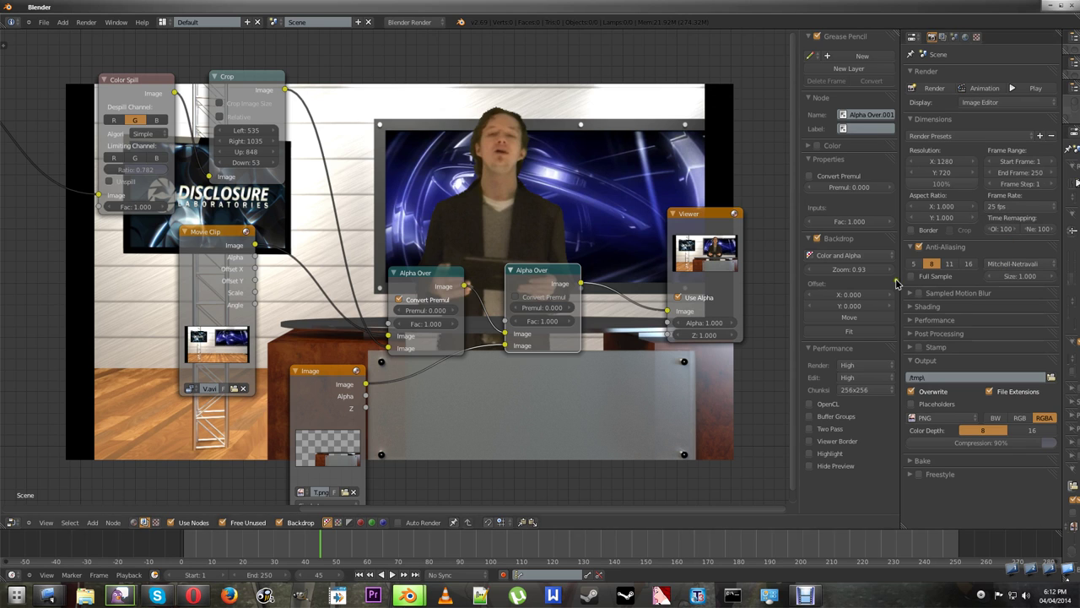
left_click(946, 247)
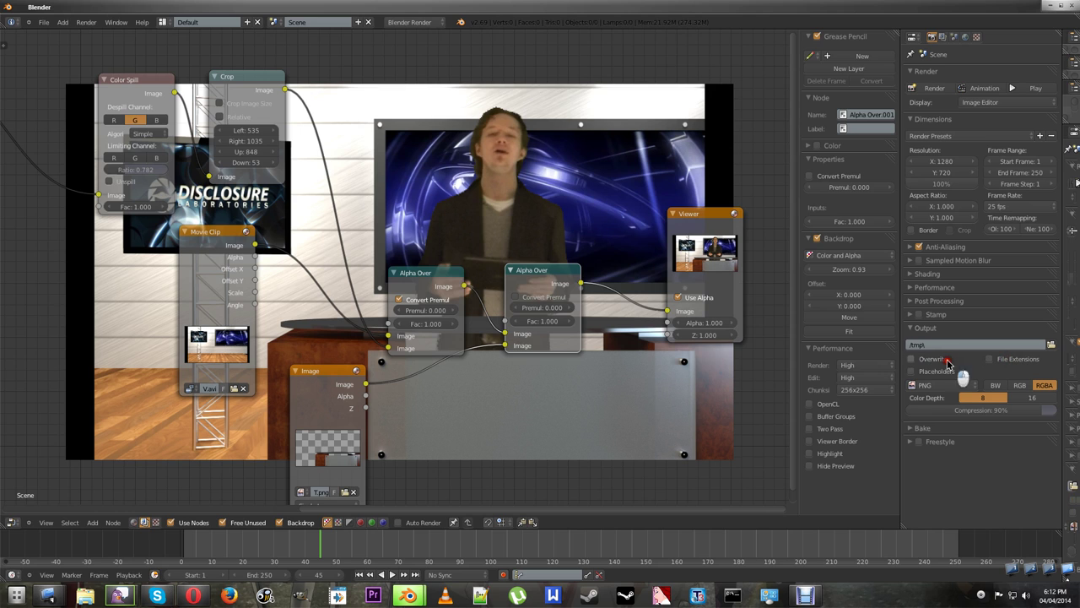
left_click(943, 386)
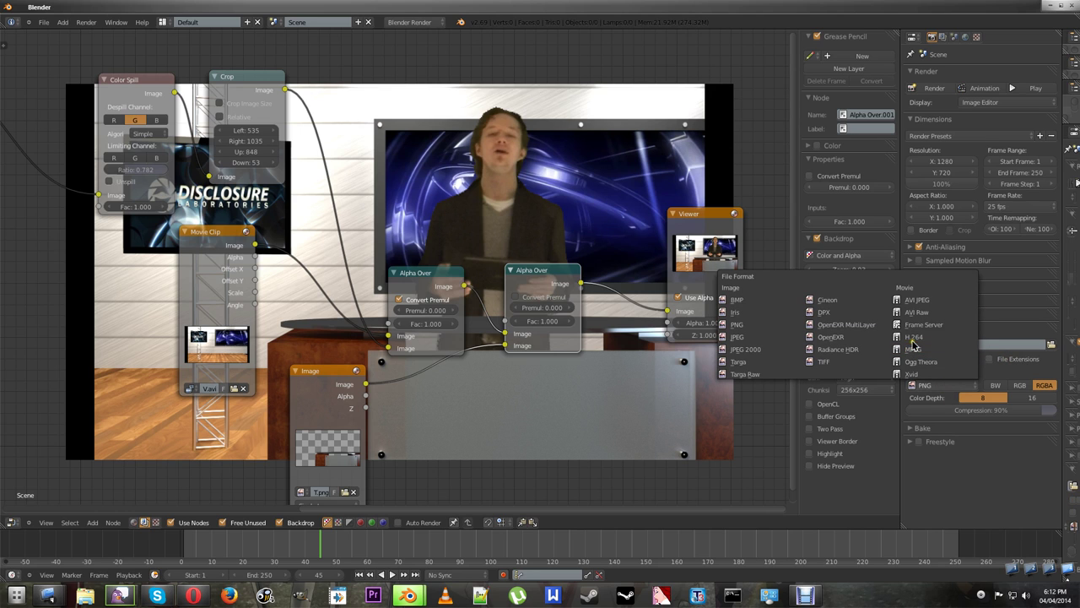
left_click(910, 337)
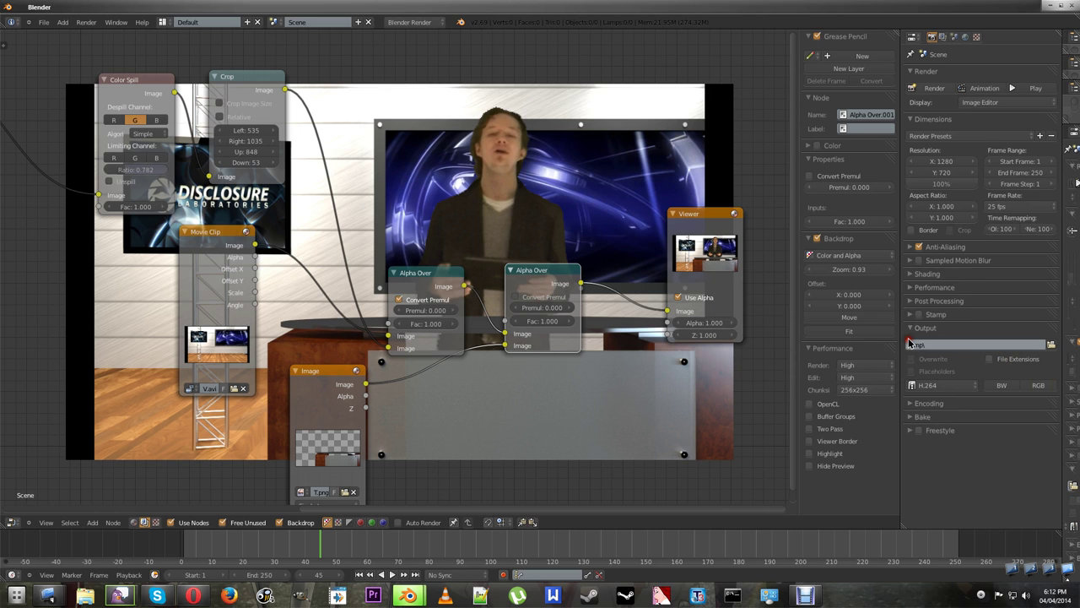
left_click(941, 386)
left_click(928, 374)
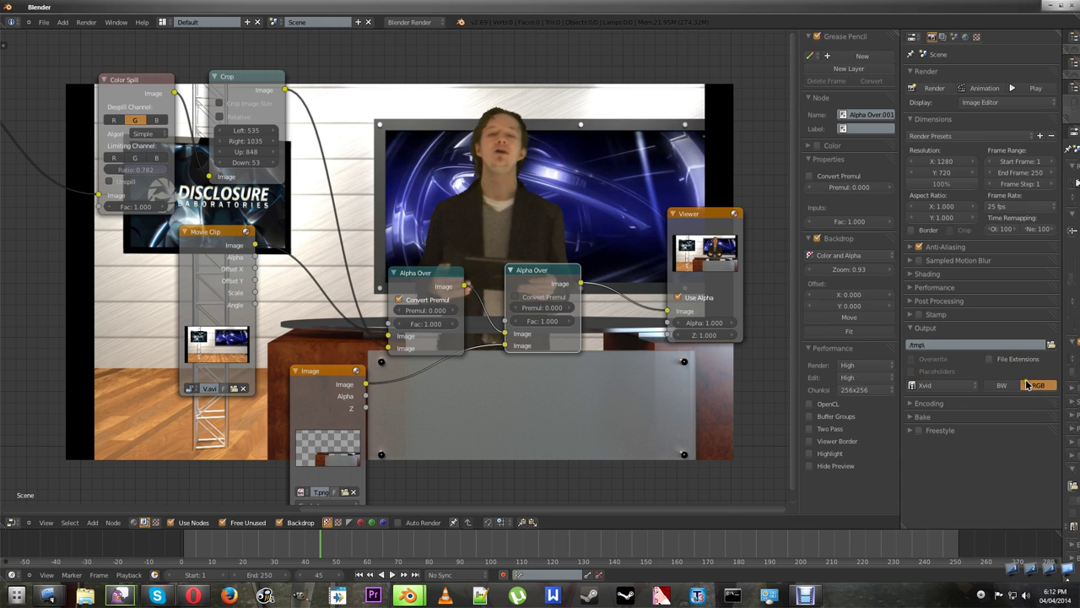
Set the render output folder to blender_tut on the Desktop.
left_click(1051, 344)
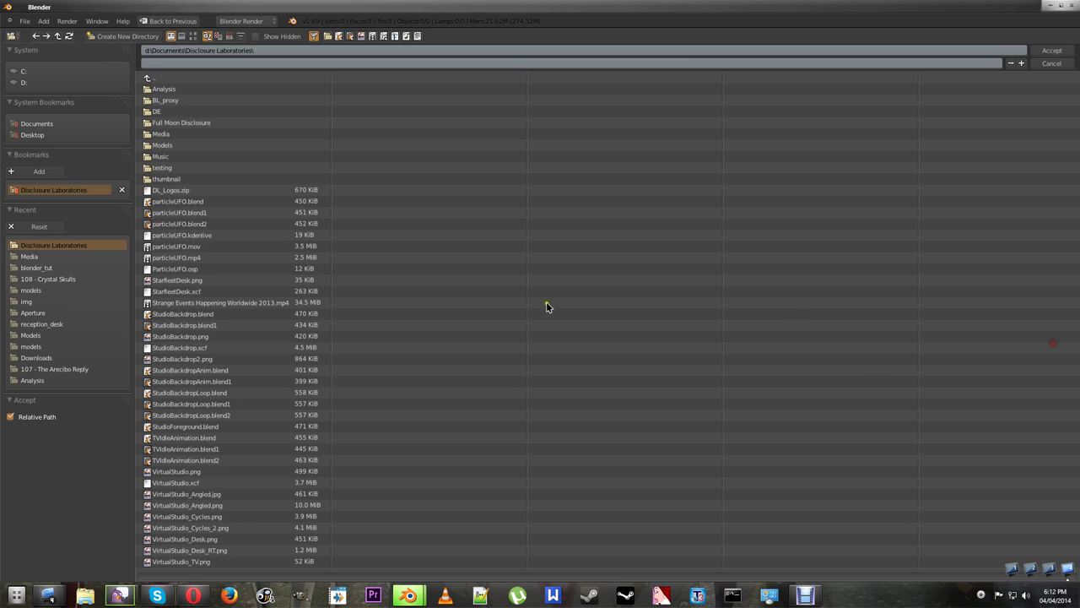
left_click(30, 135)
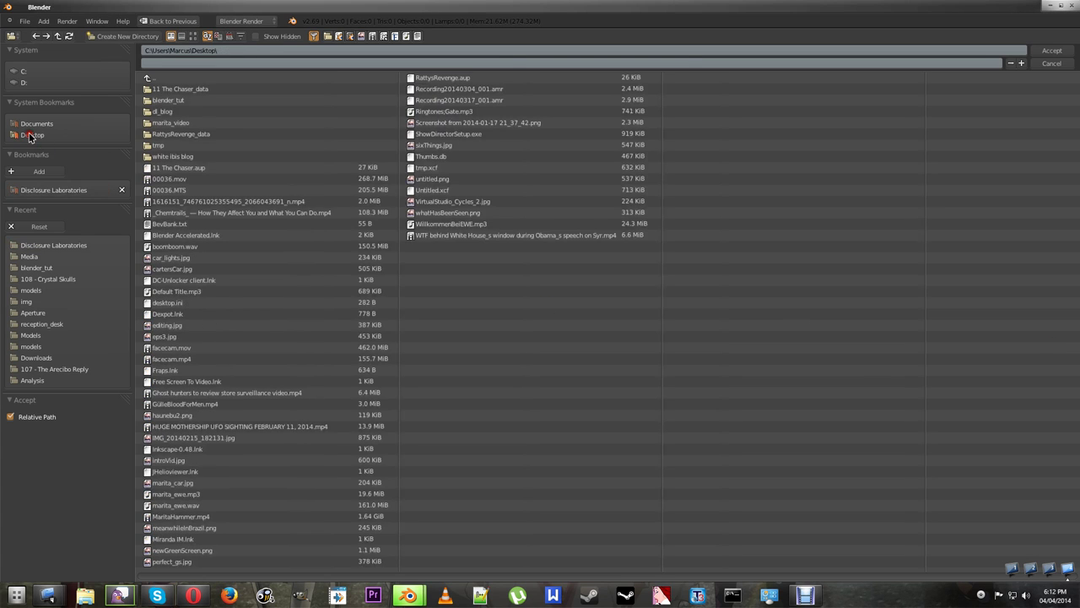
left_click(169, 101)
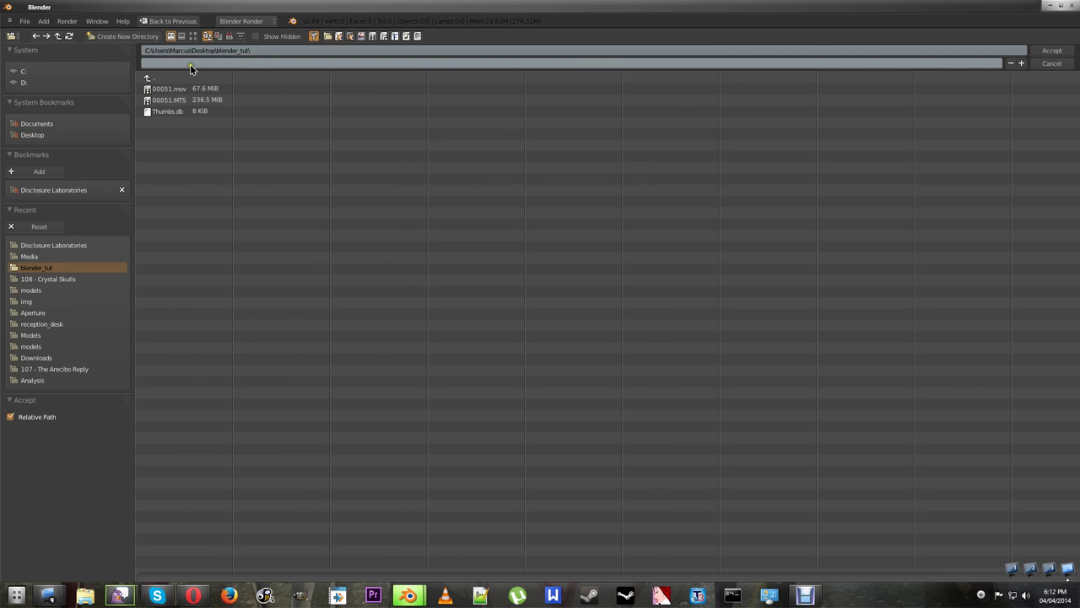
left_click(1051, 52)
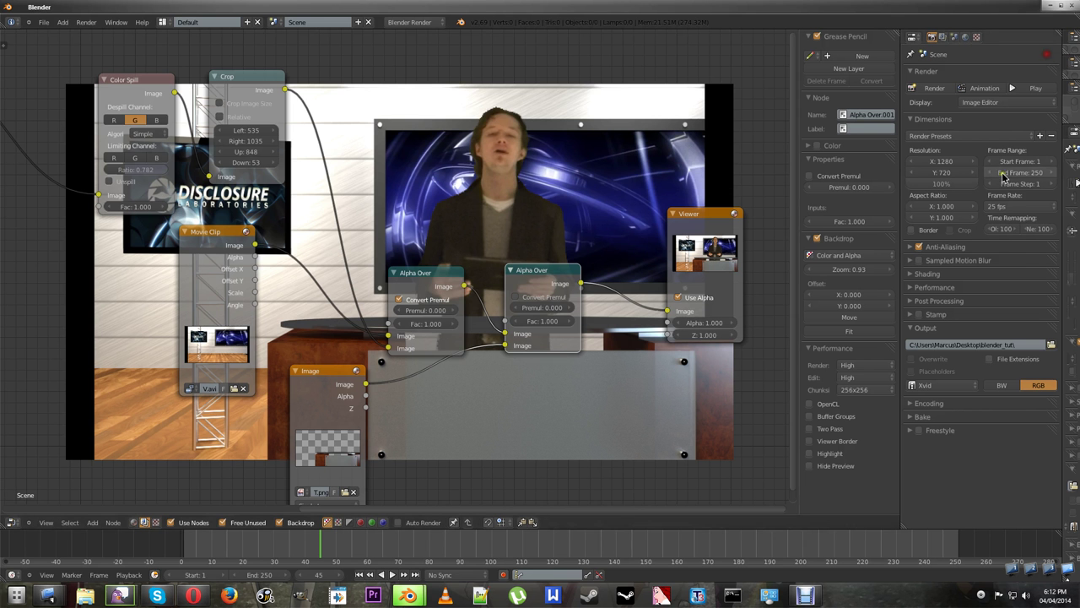
left_click(980, 102)
Set render Display to Keep UI, attempt the animation render, and move the Viewer node up-right.
left_click(959, 56)
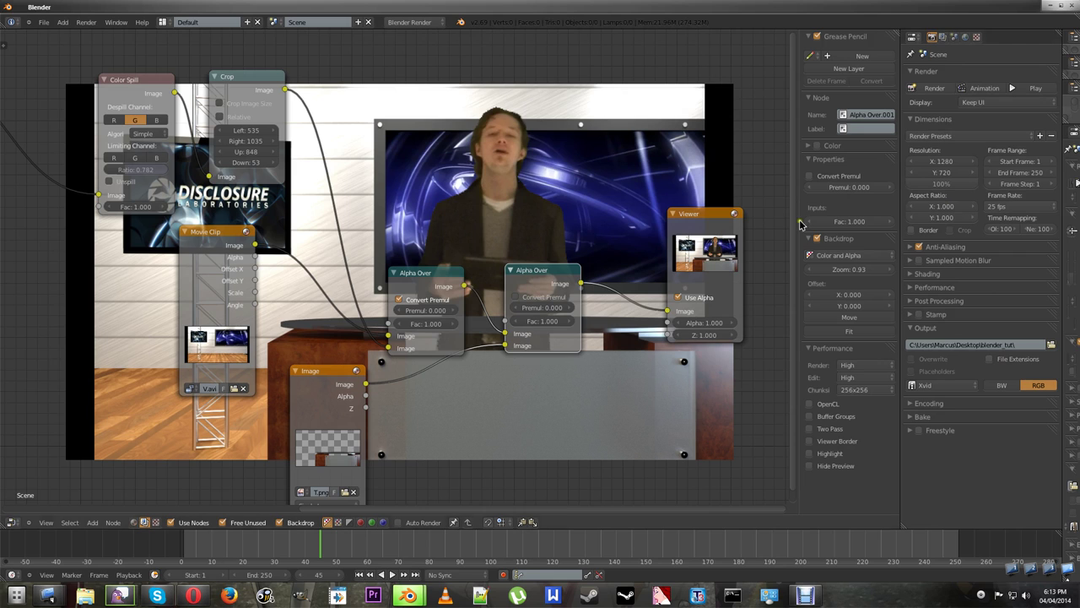
left_click(988, 88)
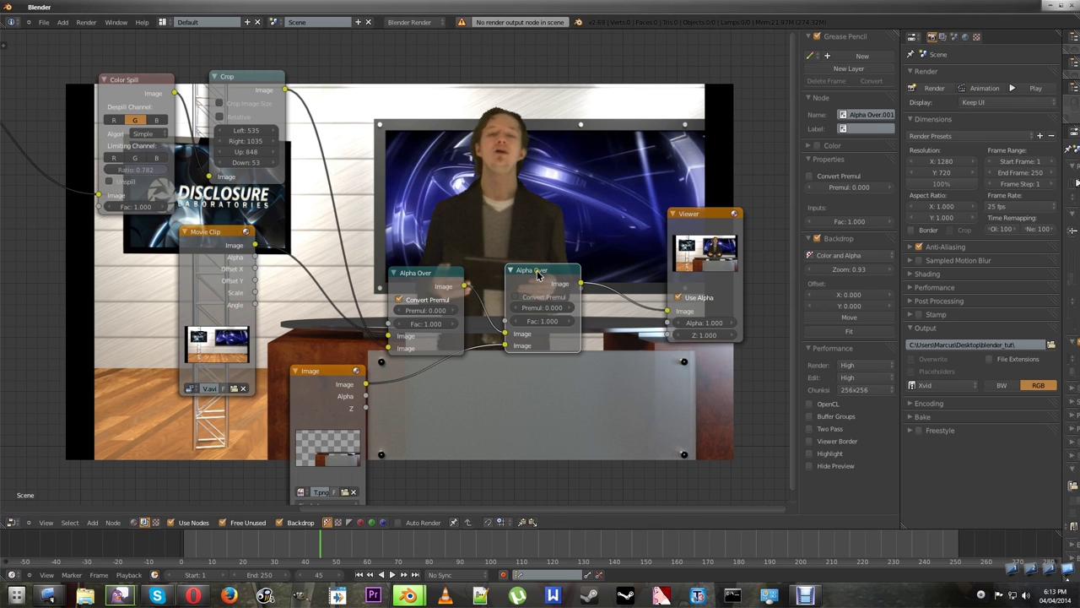
left_click_drag(712, 228, 738, 195)
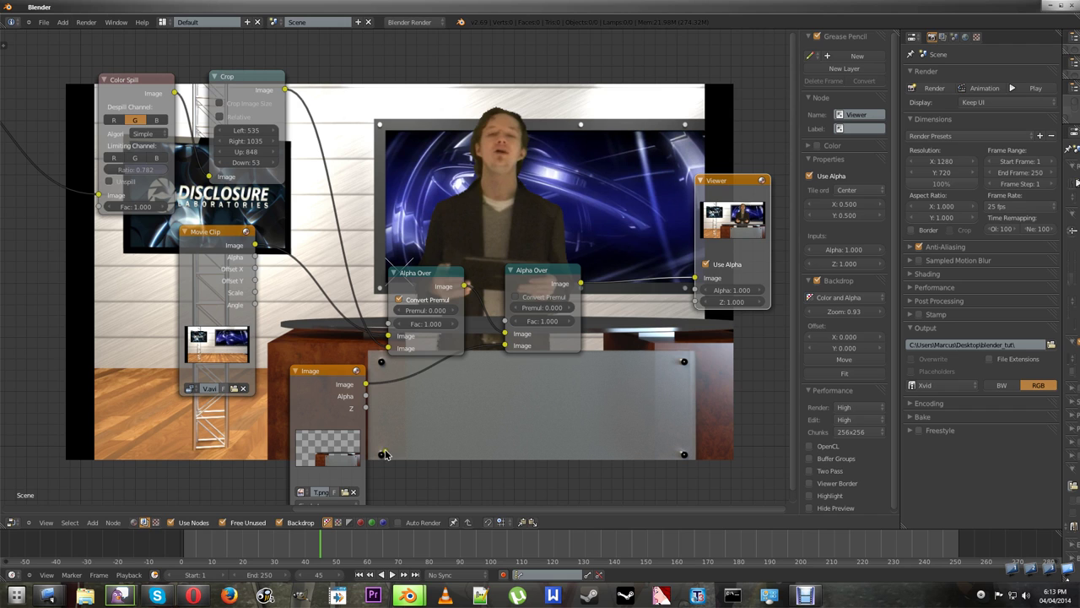
Add a Composite node fed by the second Alpha Over, check frame 97, and render the animation.
left_click(92, 522)
mouse_move(99, 454)
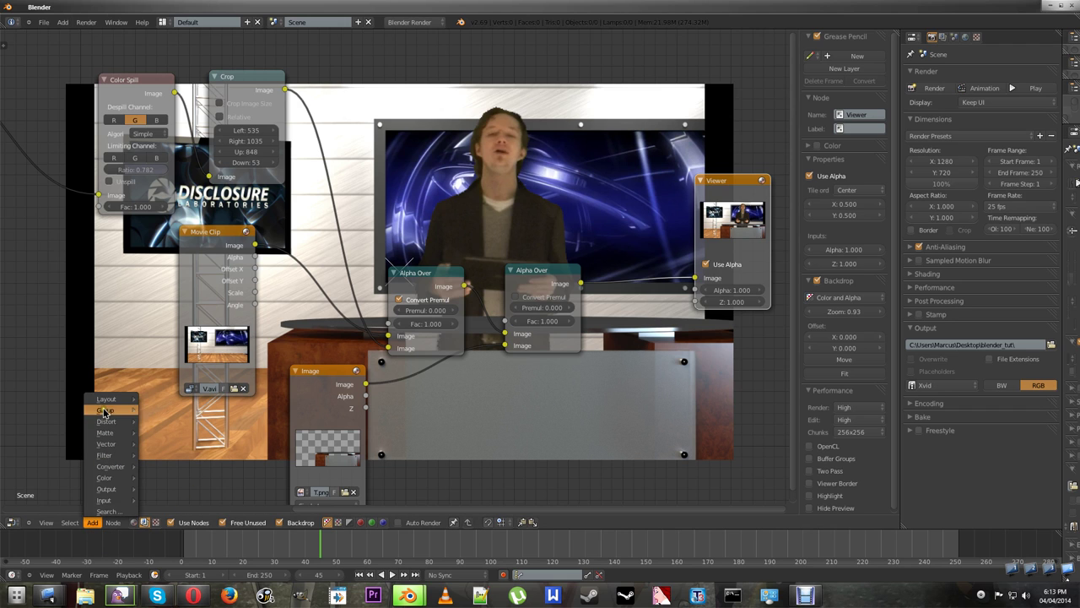
mouse_move(109, 488)
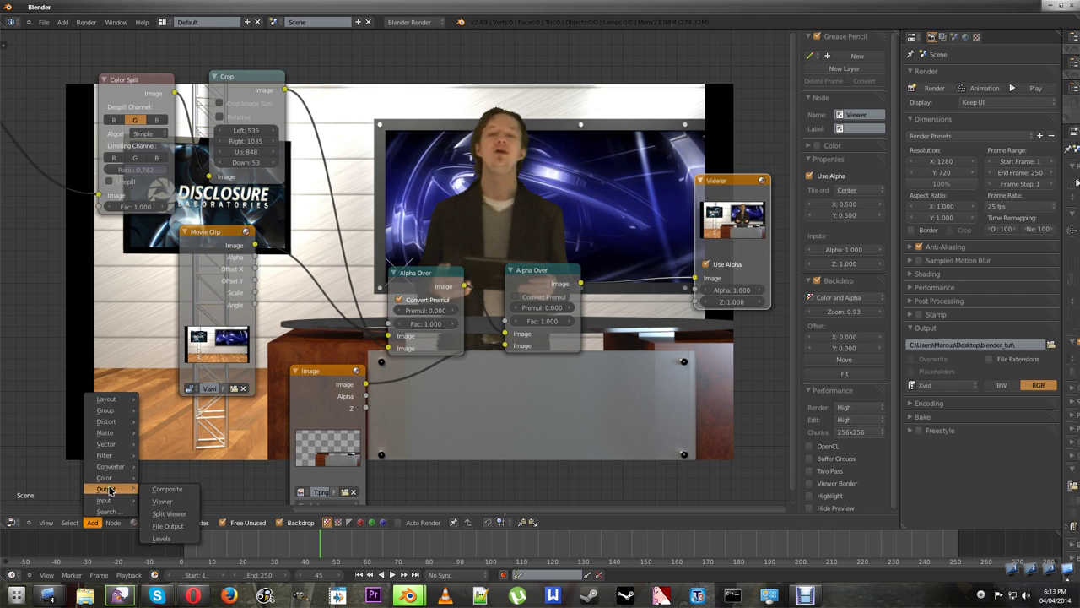
left_click(178, 493)
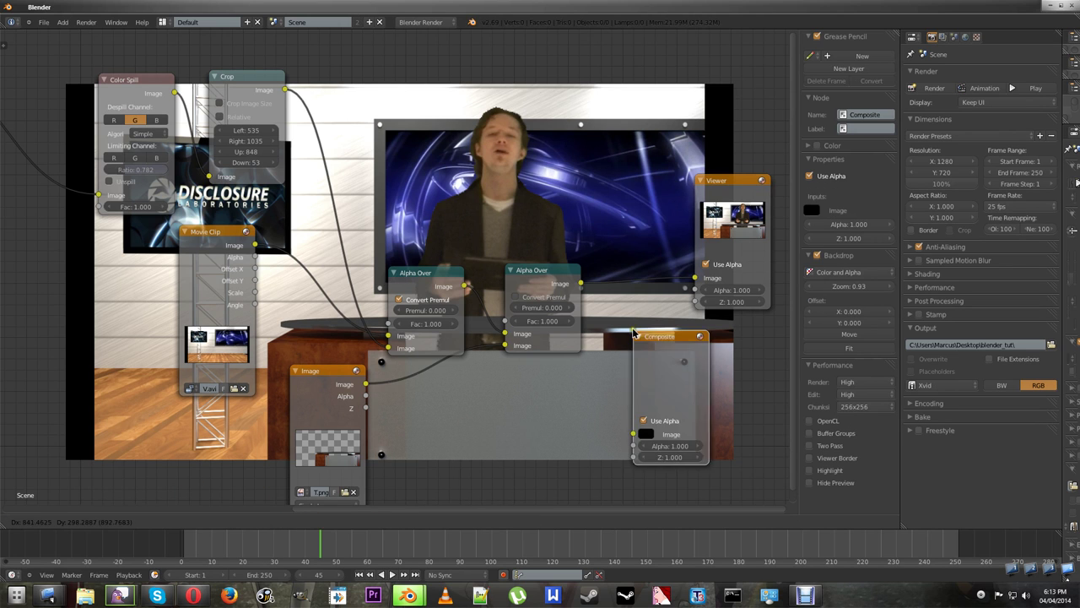
left_click(672, 337)
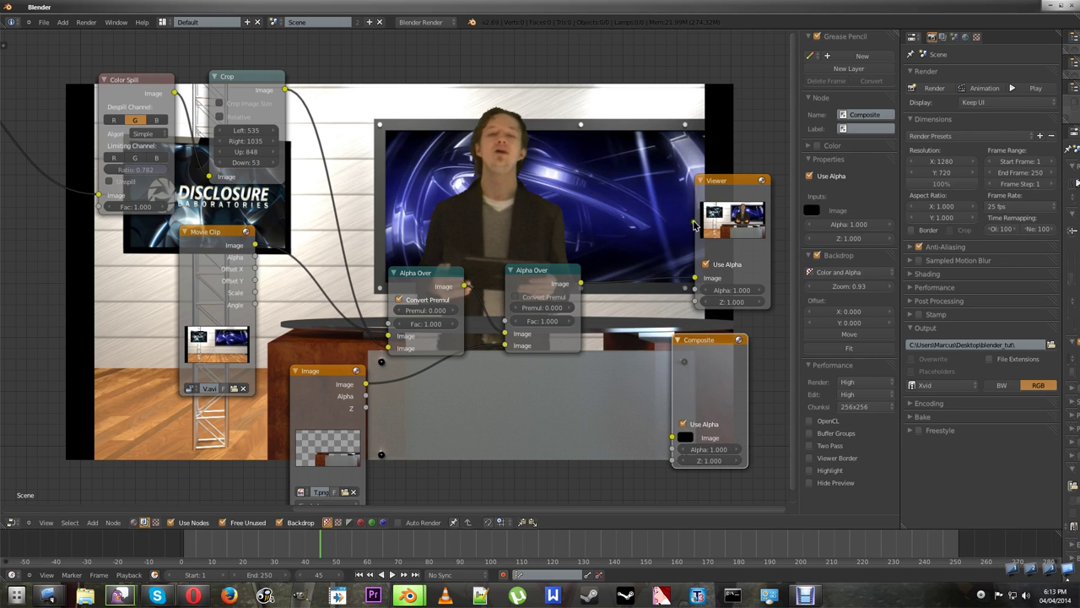
left_click_drag(583, 287, 673, 437)
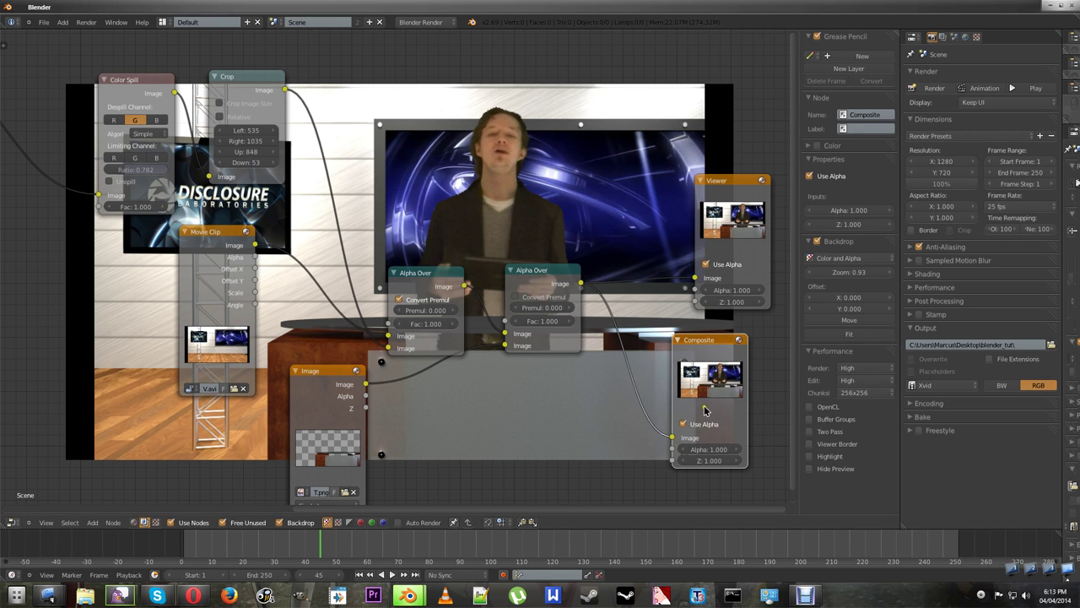
left_click(481, 547)
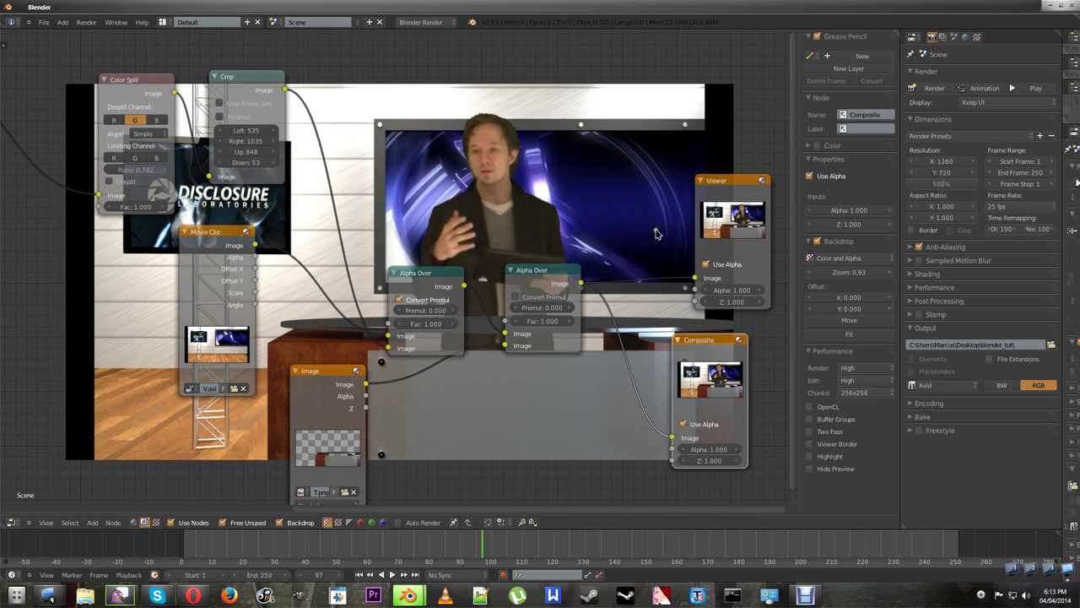
left_click(991, 88)
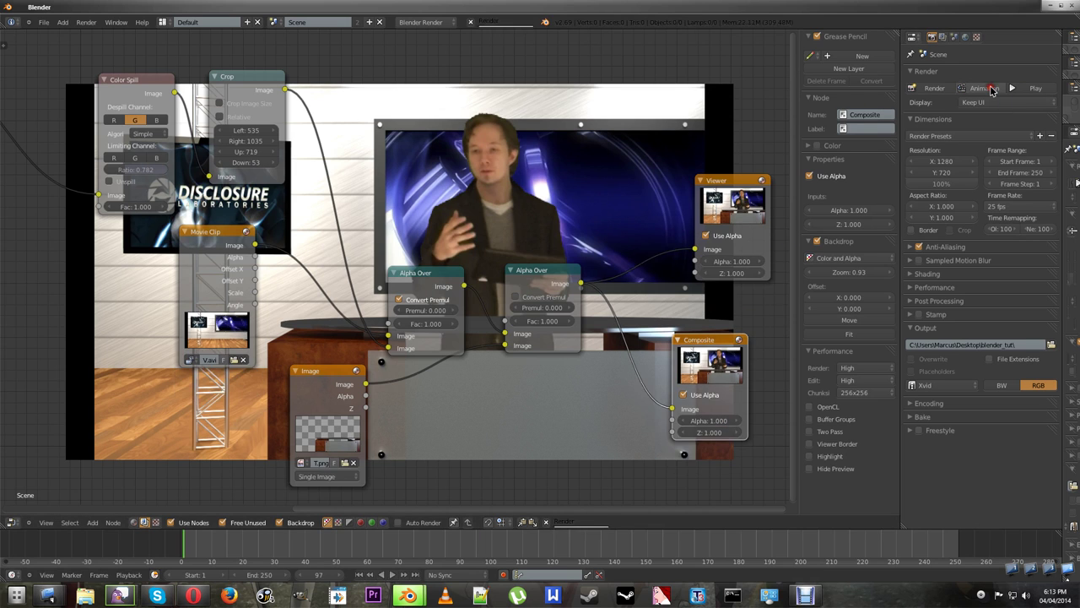
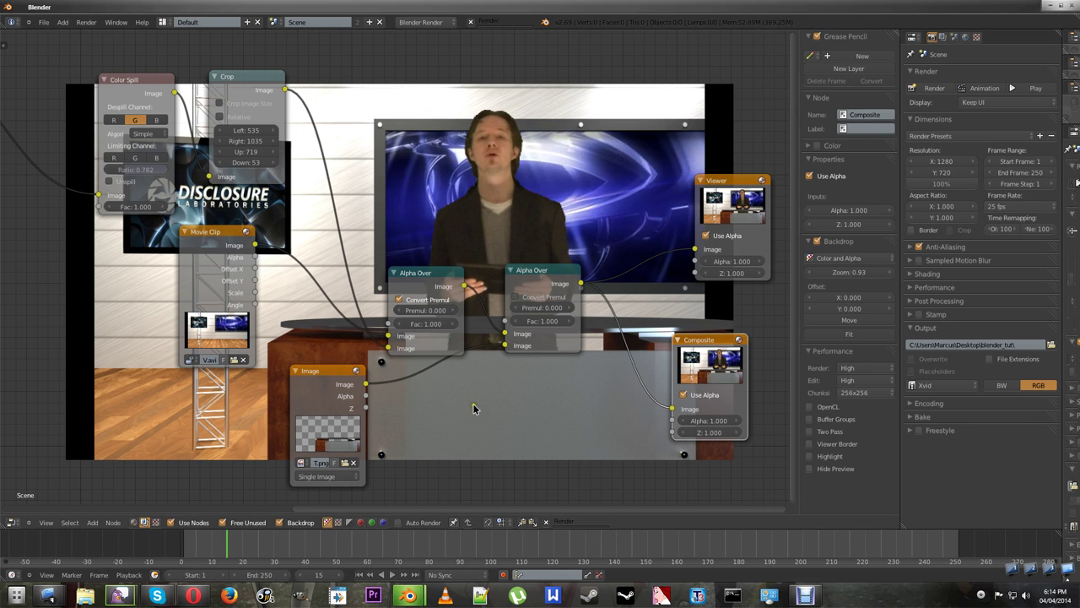
Pan the node tree to reveal the Movie Clip, Translate, Color Key and Channel Key nodes.
left_click_drag(329, 510, 126, 511)
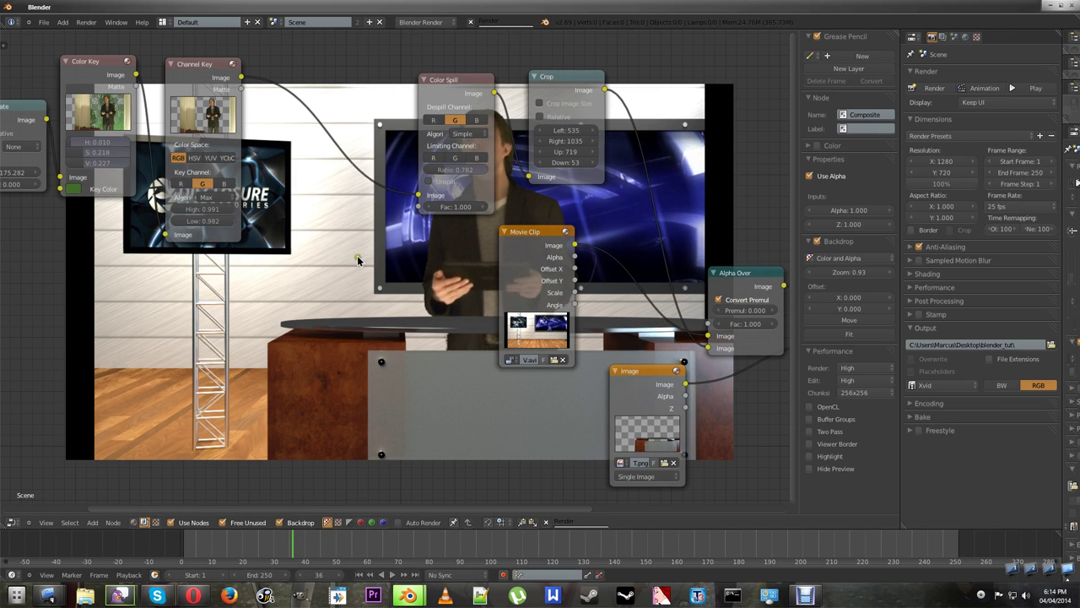
middle_click_drag(375, 263, 459, 247)
Zoom out to show the tree through the Composite output node, then restore the Debut Video Capture window.
scroll(574, 288, "down", 4)
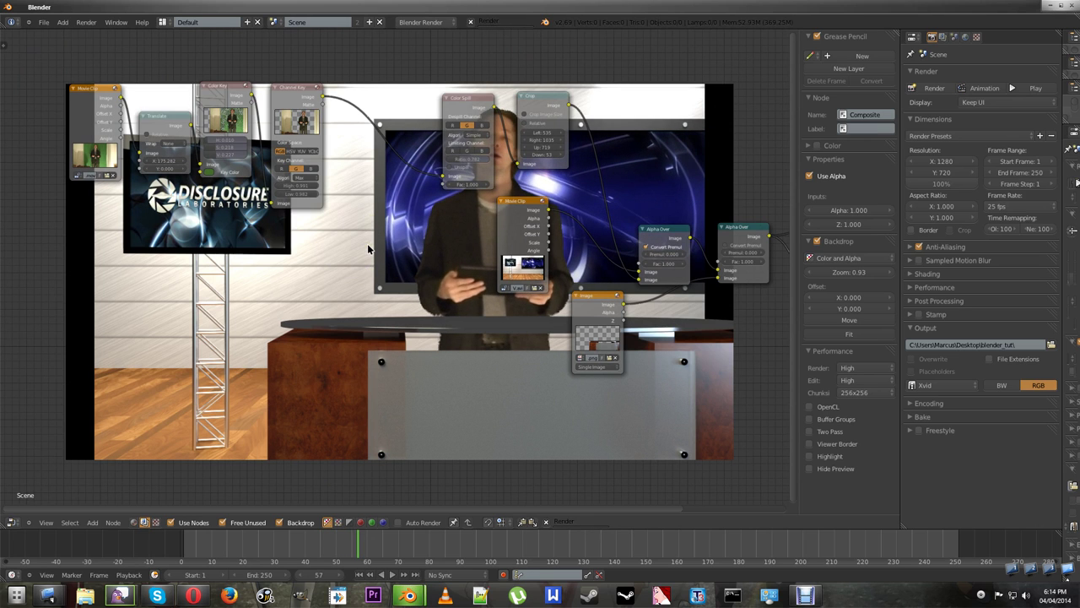
scroll(238, 150, "down", 1)
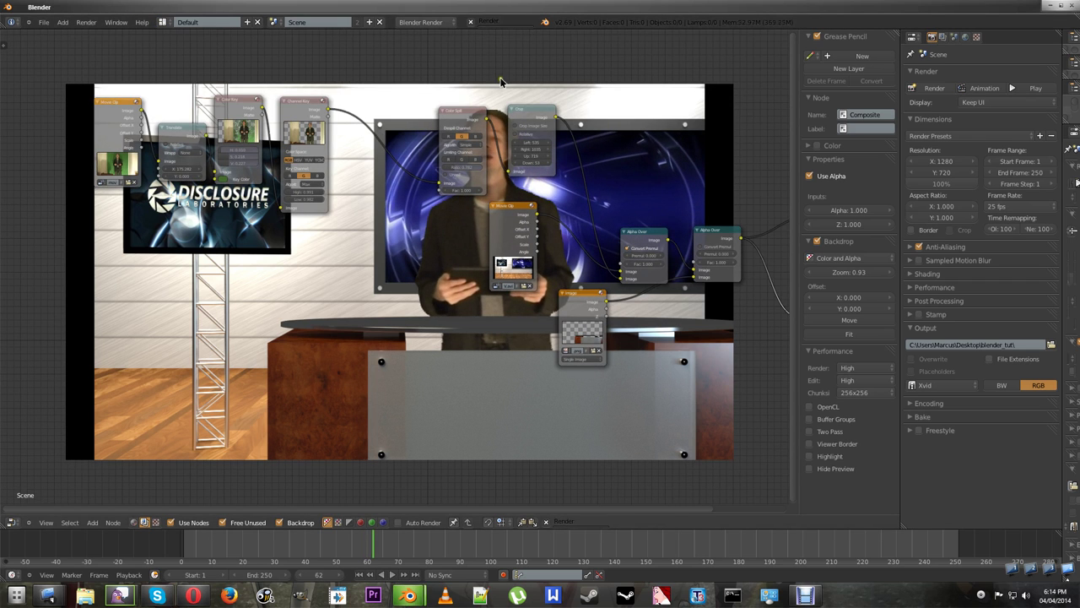
middle_click_drag(602, 361, 567, 365)
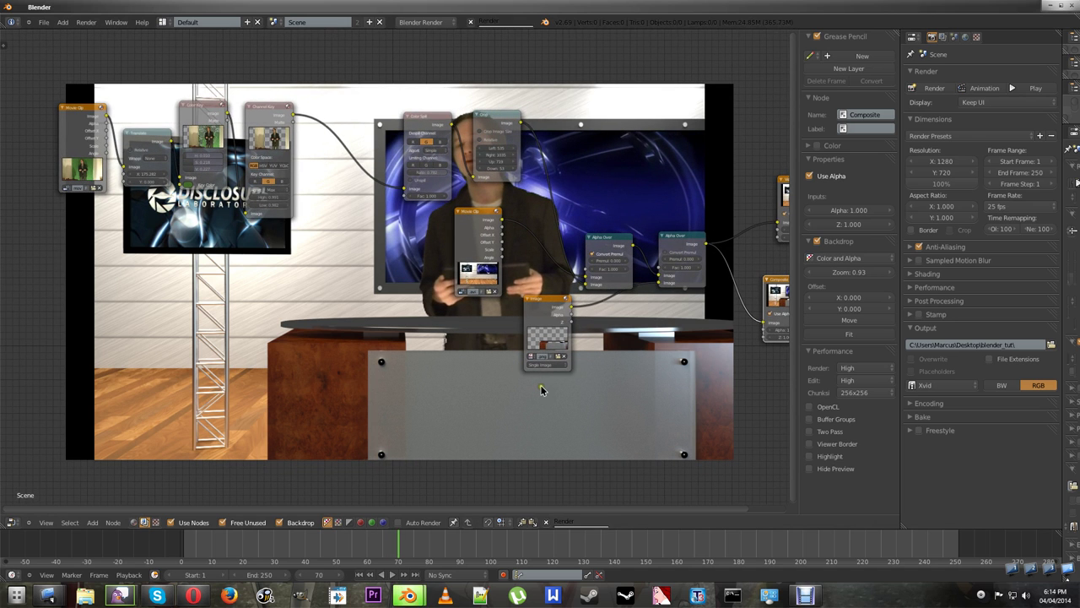
middle_click_drag(573, 408, 527, 404)
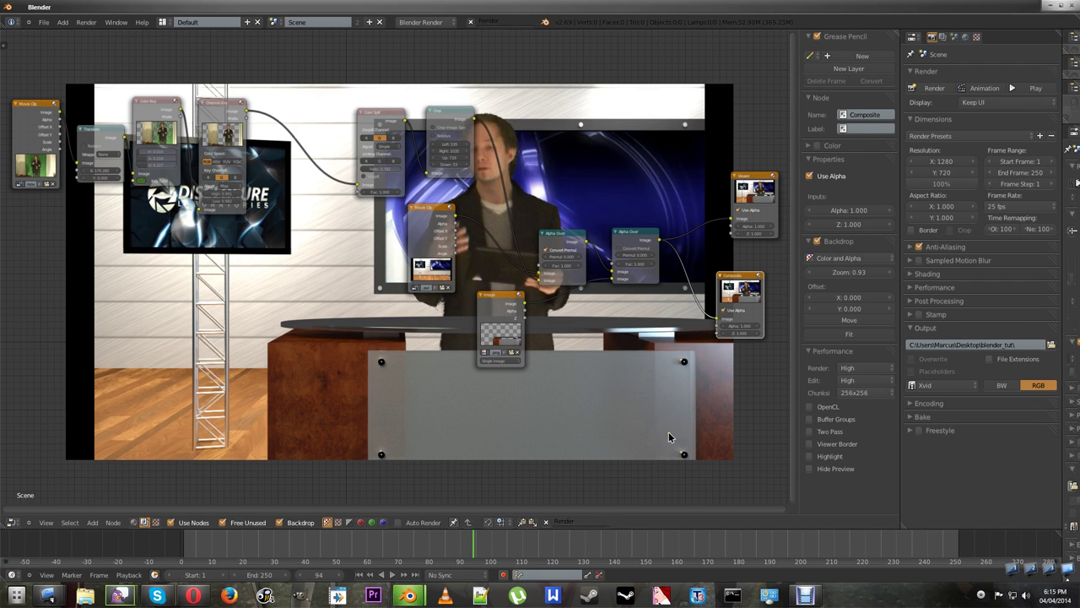
left_click(807, 595)
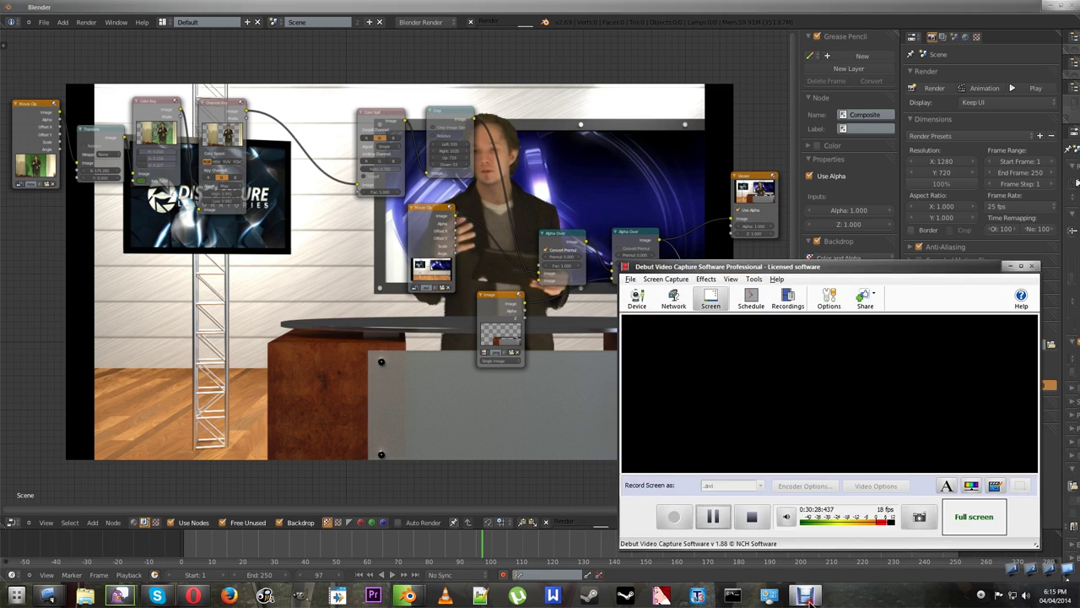